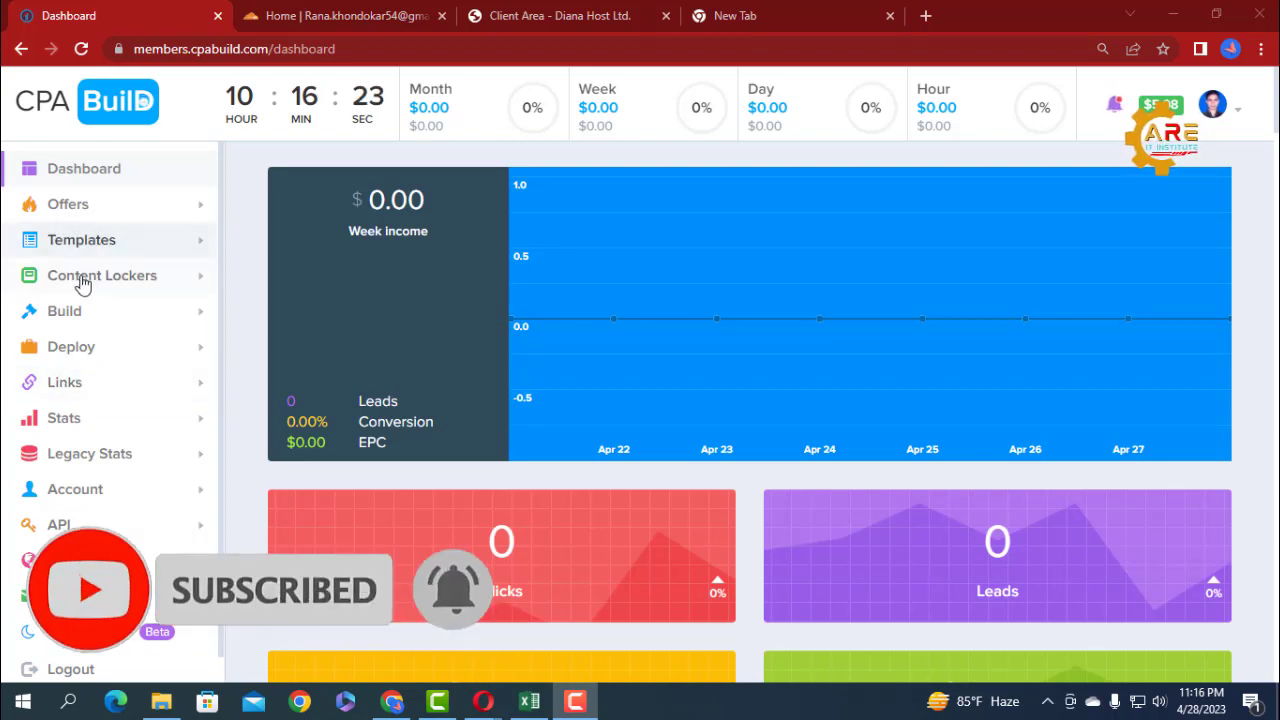
# Generate the website code with the first listed private locker chosen as both the content locker and the mobile locker.
pyautogui.click(155, 283)
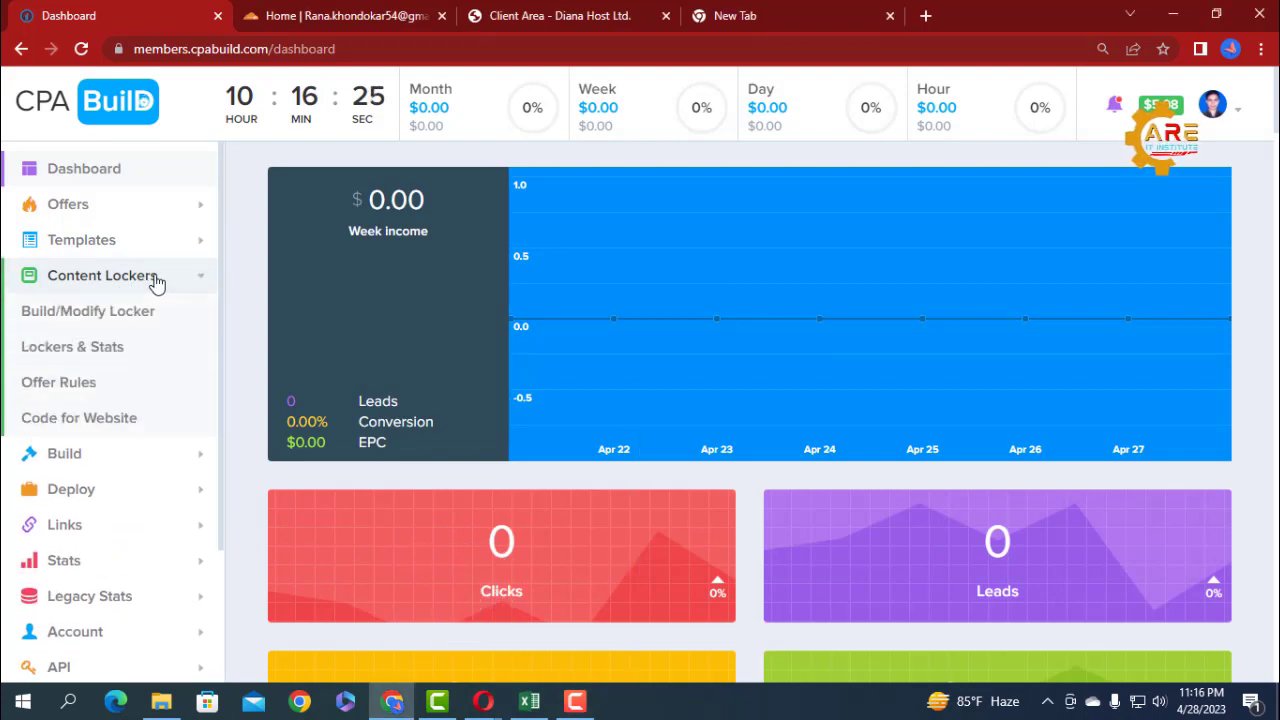
pyautogui.click(54, 428)
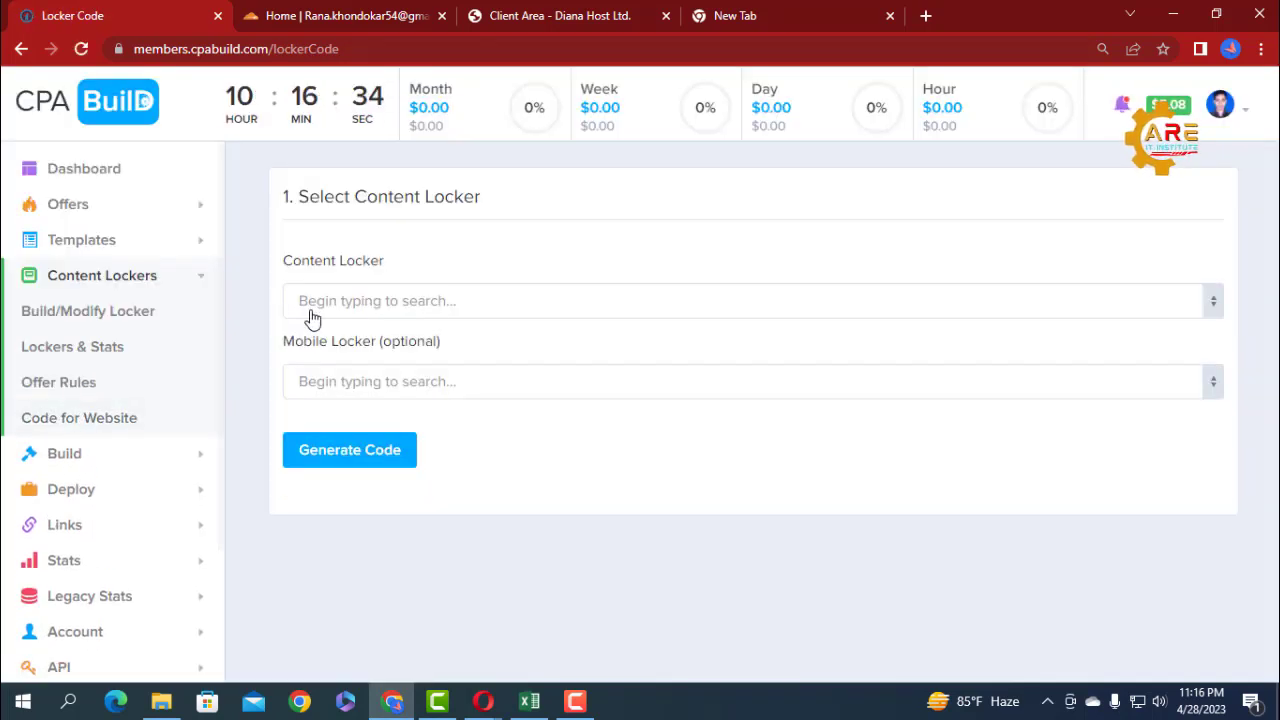
pyautogui.click(357, 310)
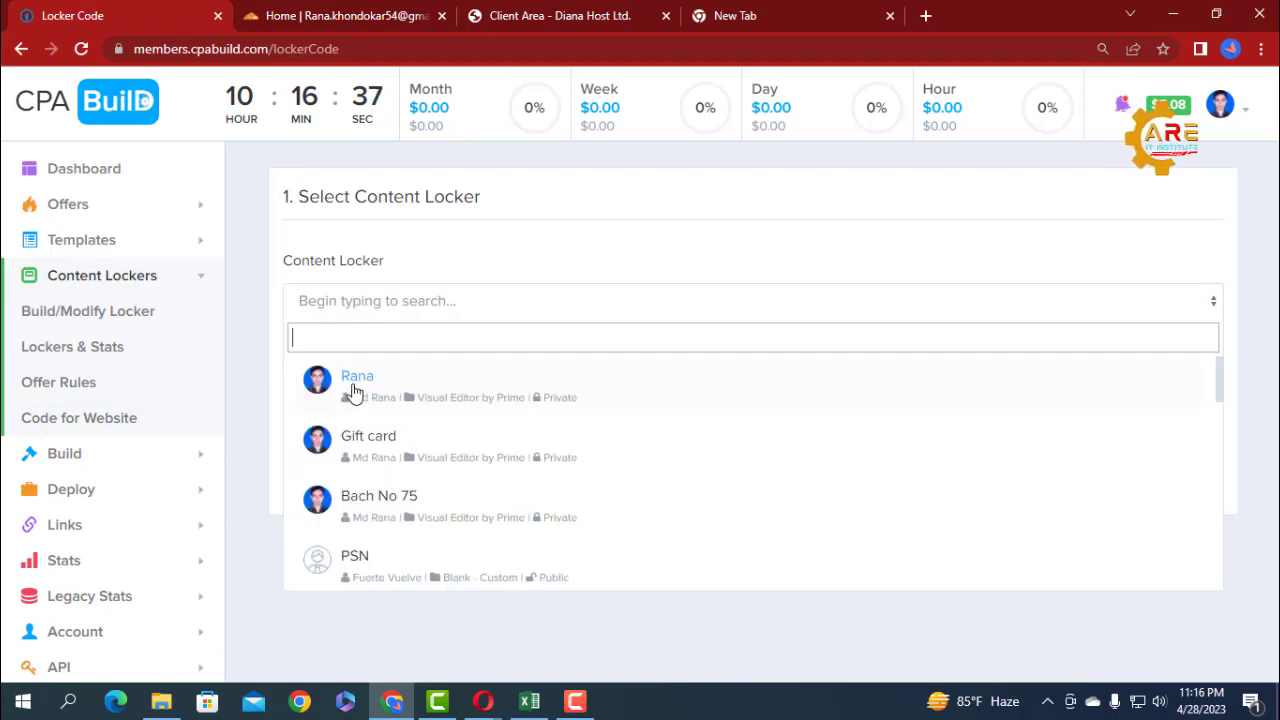
pyautogui.click(352, 380)
pyautogui.click(355, 386)
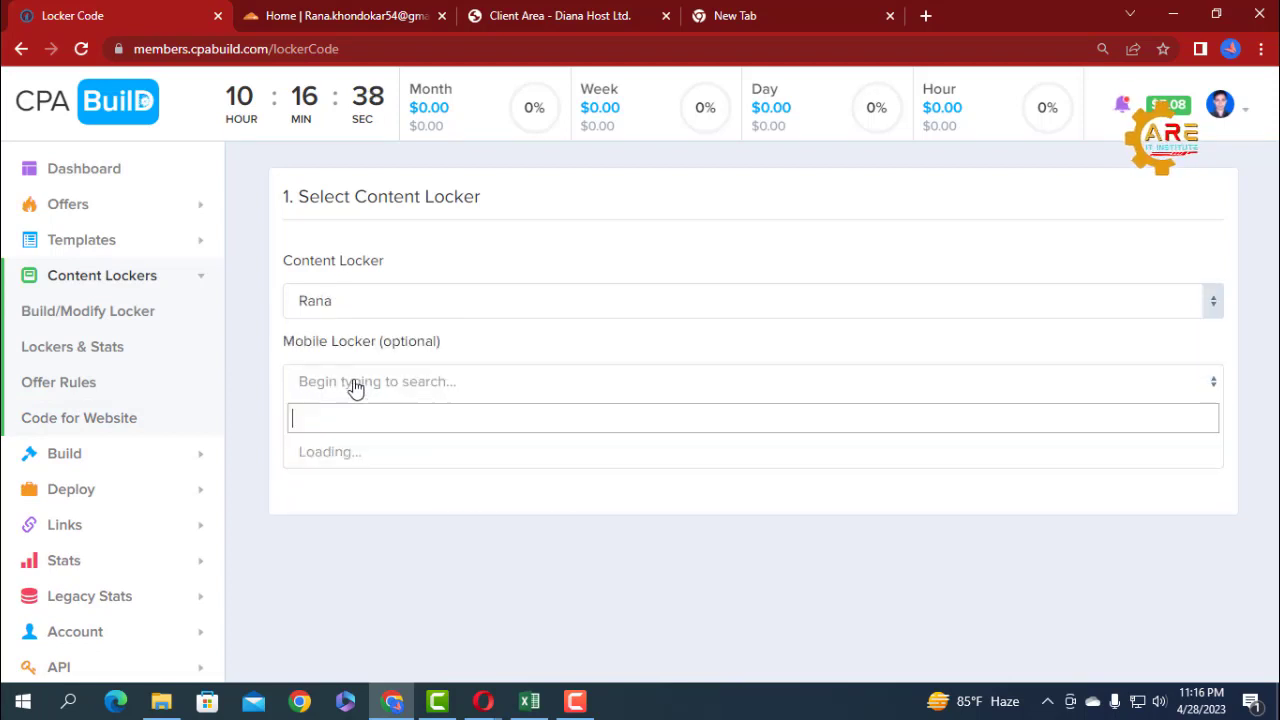
pyautogui.click(378, 476)
pyautogui.click(348, 462)
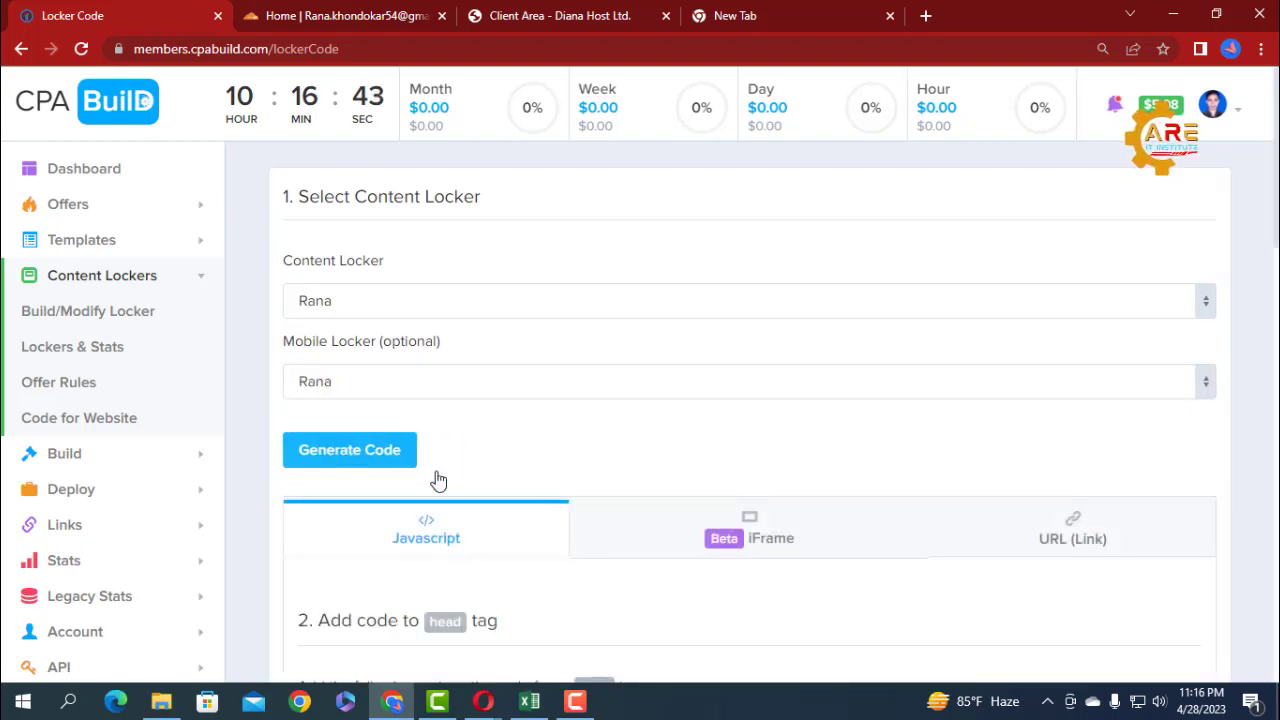
# Show the URL (Link) version of the generated locker code and copy the full direct link.
pyautogui.click(1068, 547)
pyautogui.scroll(-2, 850, 460)
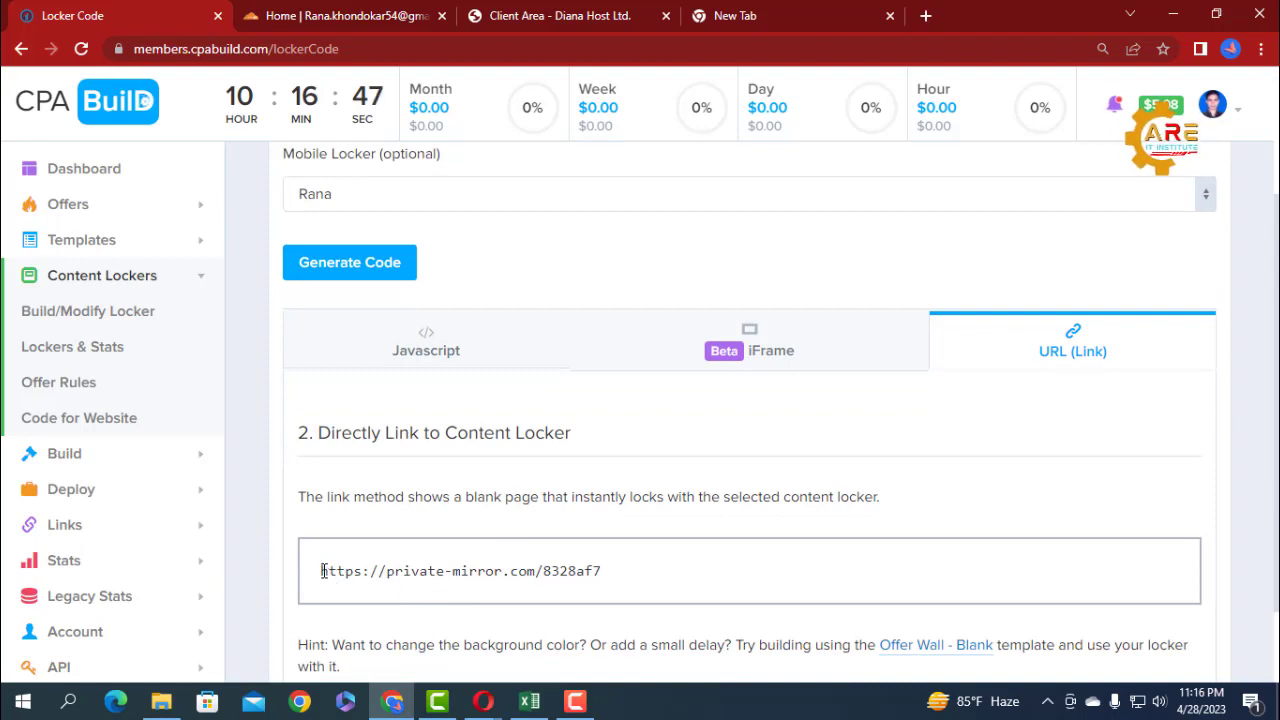
pyautogui.moveTo(321, 571); pyautogui.dragTo(554, 571)
pyautogui.click(440, 572)
pyautogui.moveTo(386, 571); pyautogui.dragTo(314, 584)
pyautogui.rightClick(343, 578)
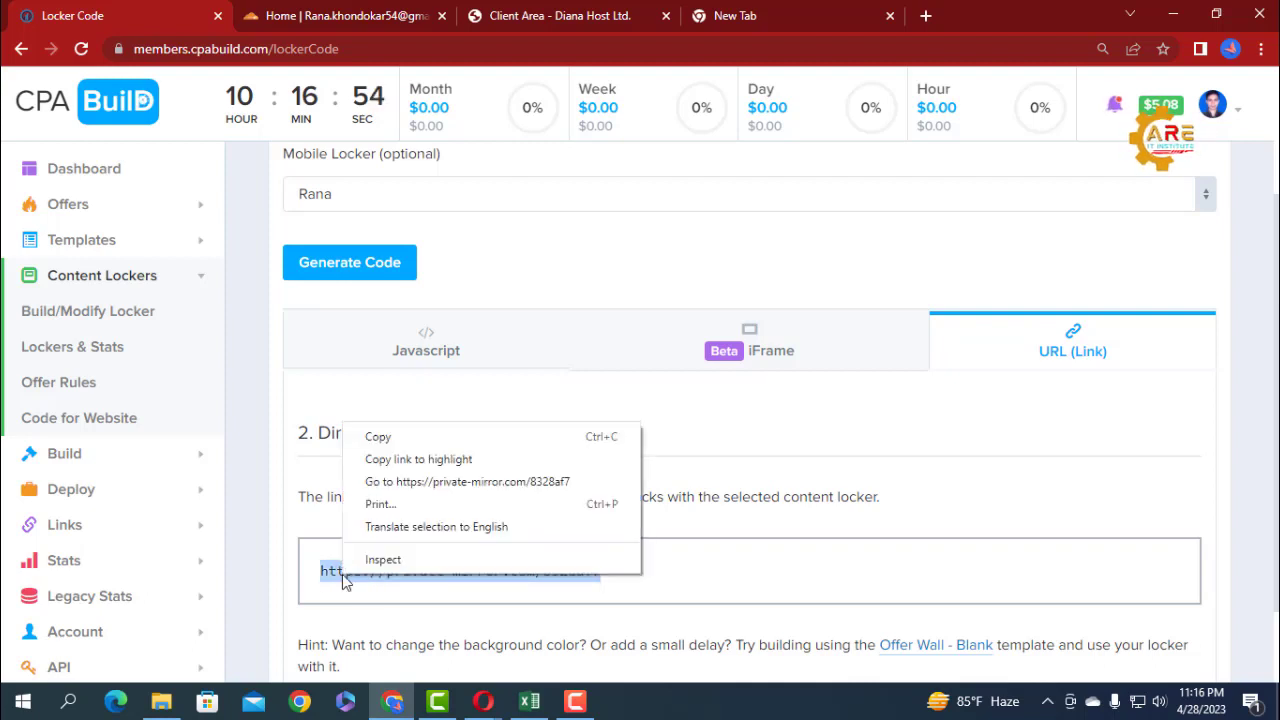
pyautogui.click(377, 436)
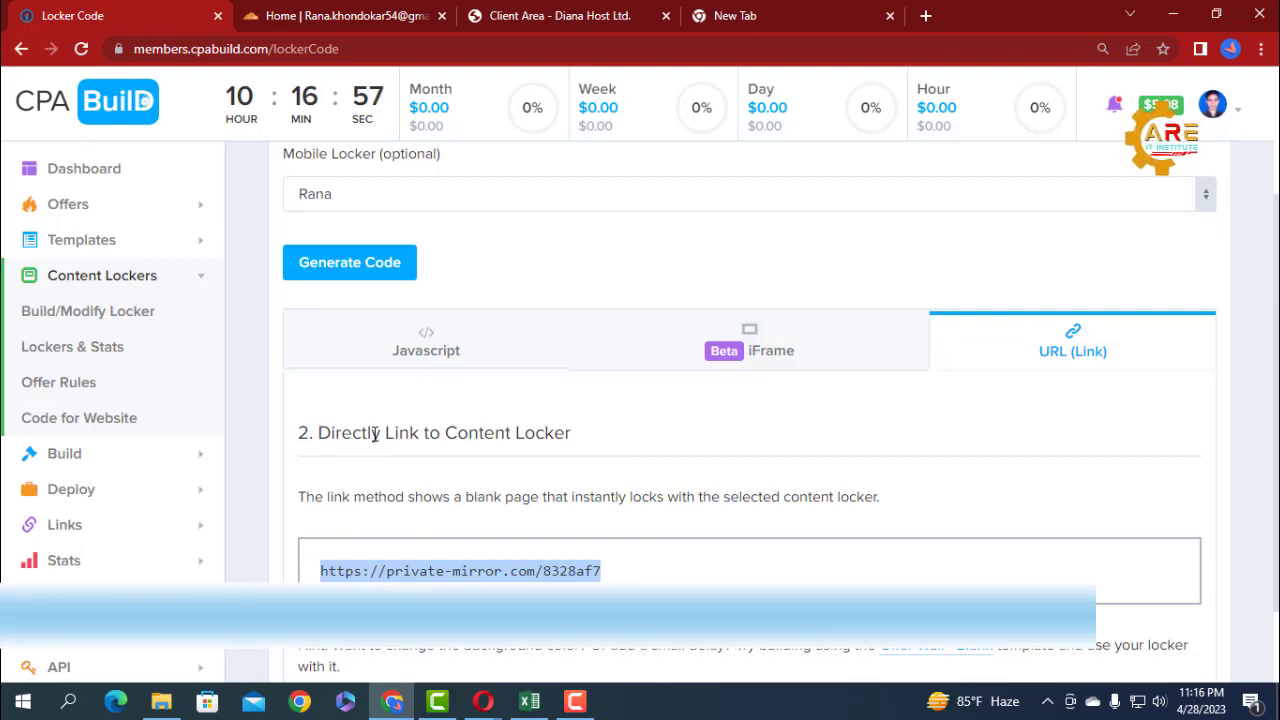
# Test the copied locker link in the blank browser tab, and close that tab.
pyautogui.click(735, 15)
pyautogui.click(344, 50)
pyautogui.hotkey('ctrl', 'v')
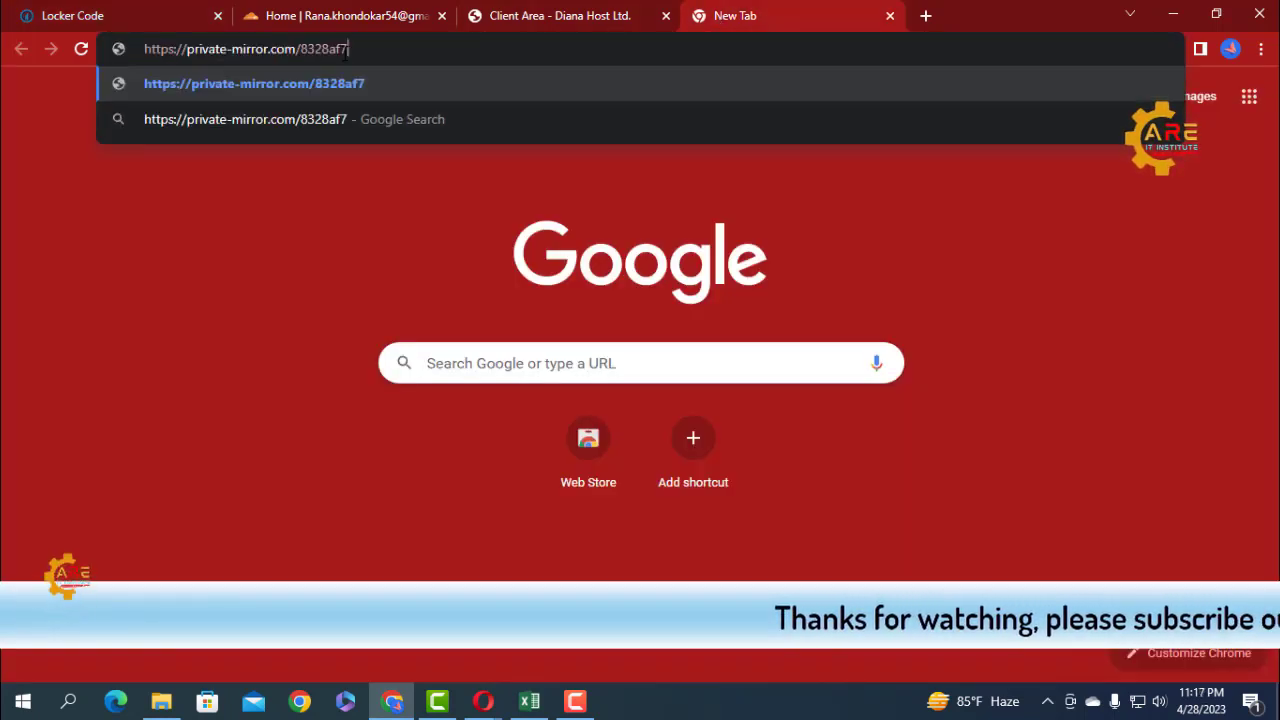
pyautogui.press('Return')
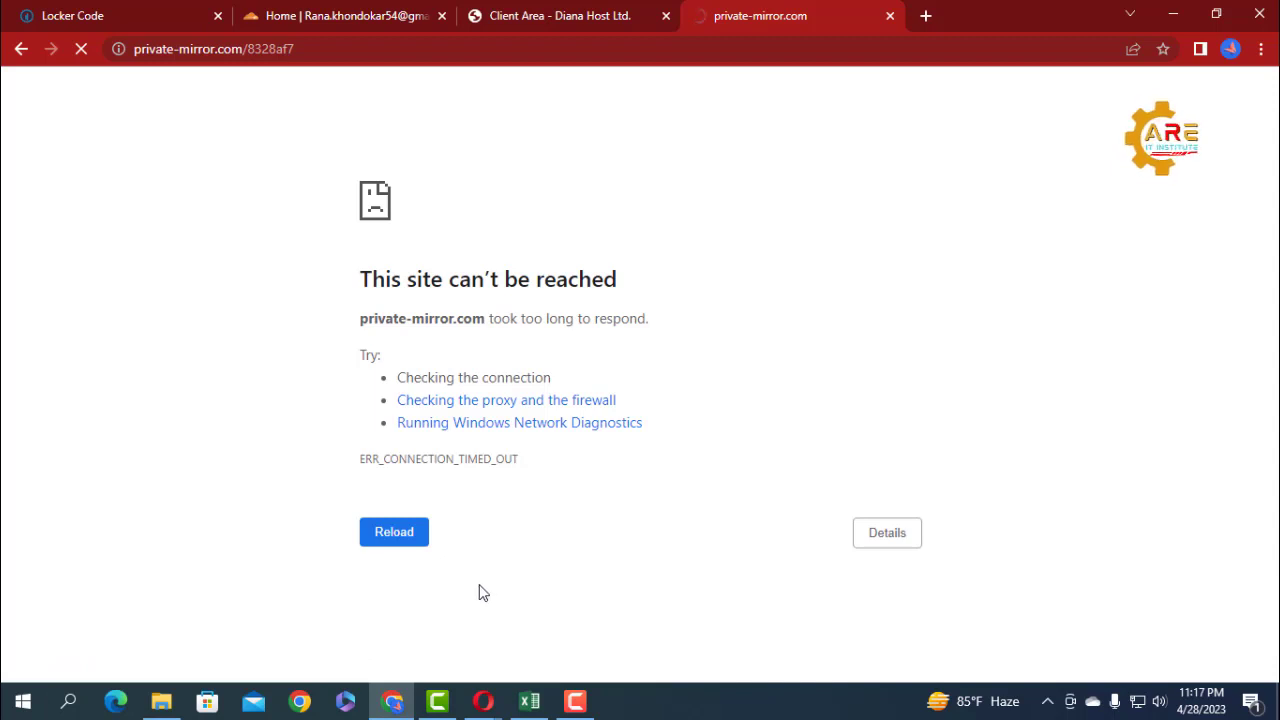
pyautogui.hotkey('ctrl', 'w')
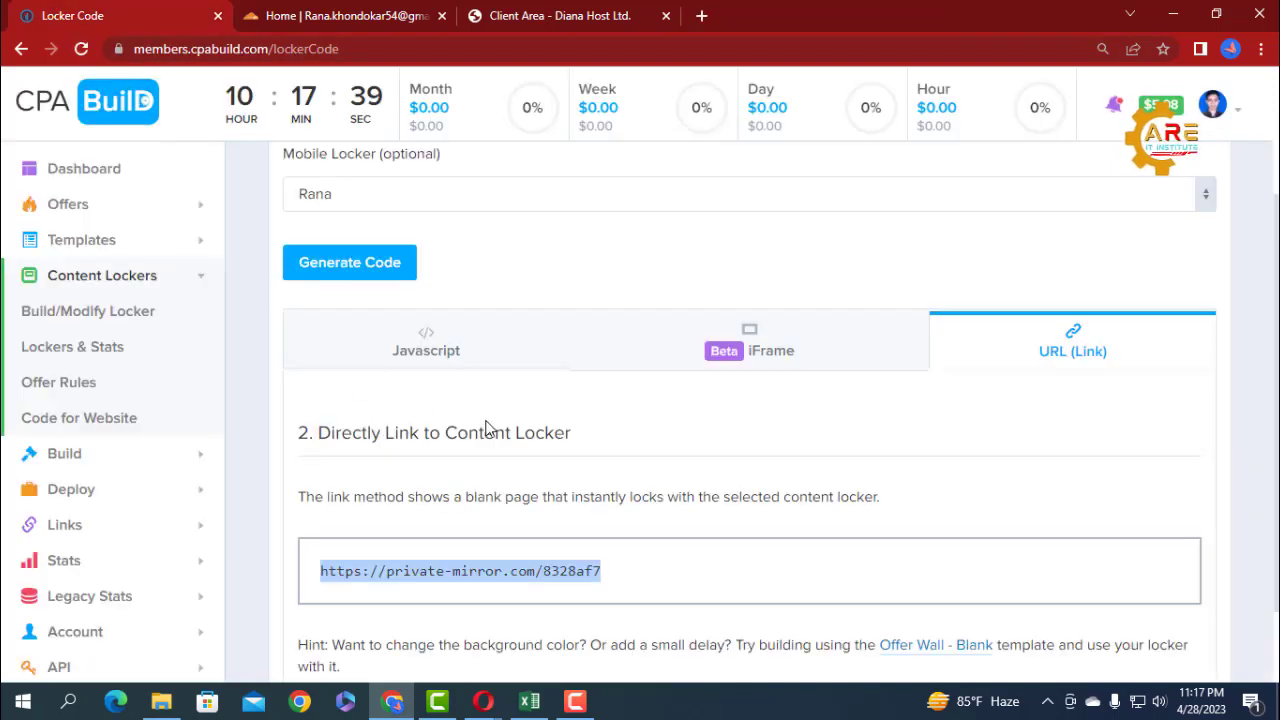
pyautogui.scroll(-1, 490, 428)
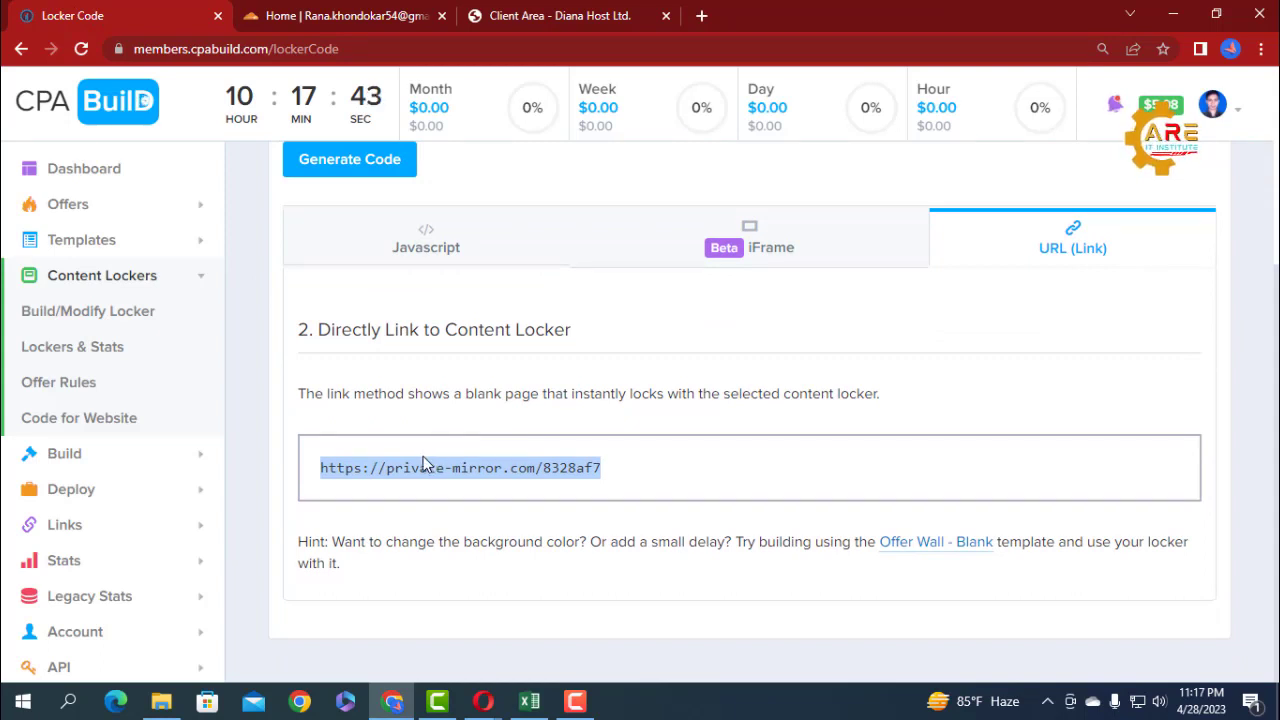
pyautogui.scroll(2, 300, 403)
pyautogui.scroll(1, 302, 403)
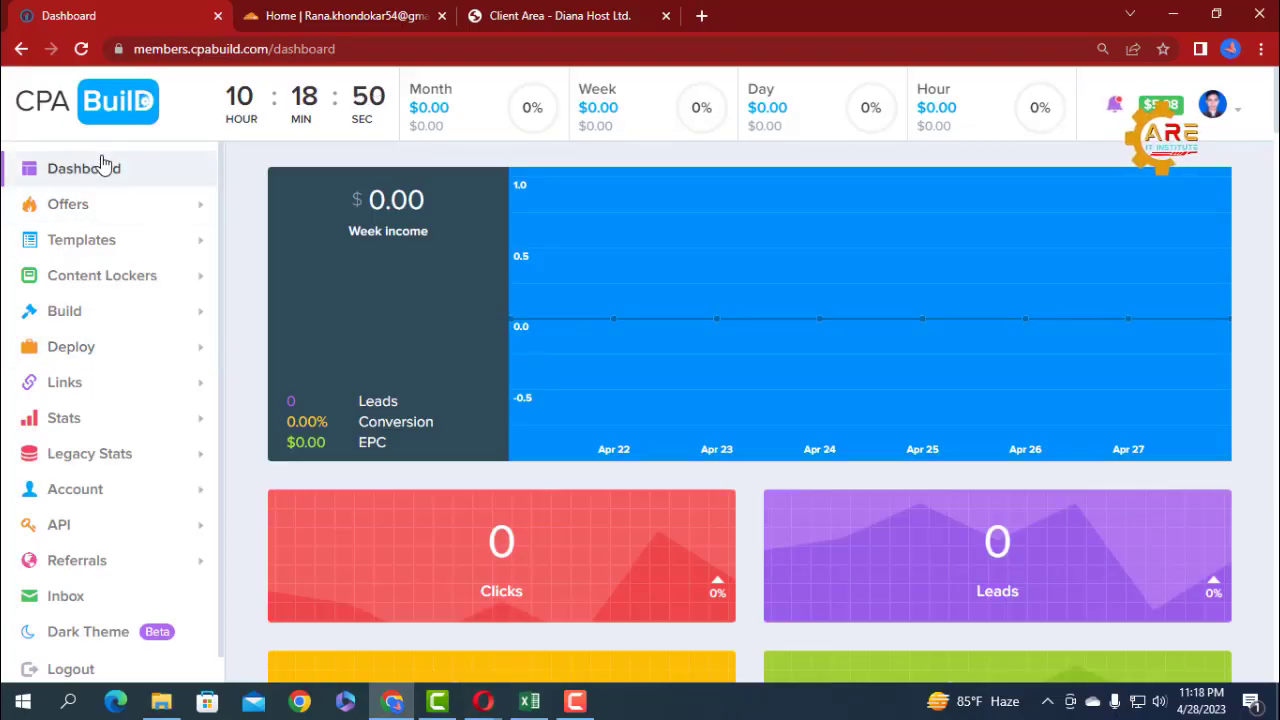
# Open the Setup Mirror page of the Links section in a new browser tab and switch to it.
pyautogui.scroll(-1, 78, 390)
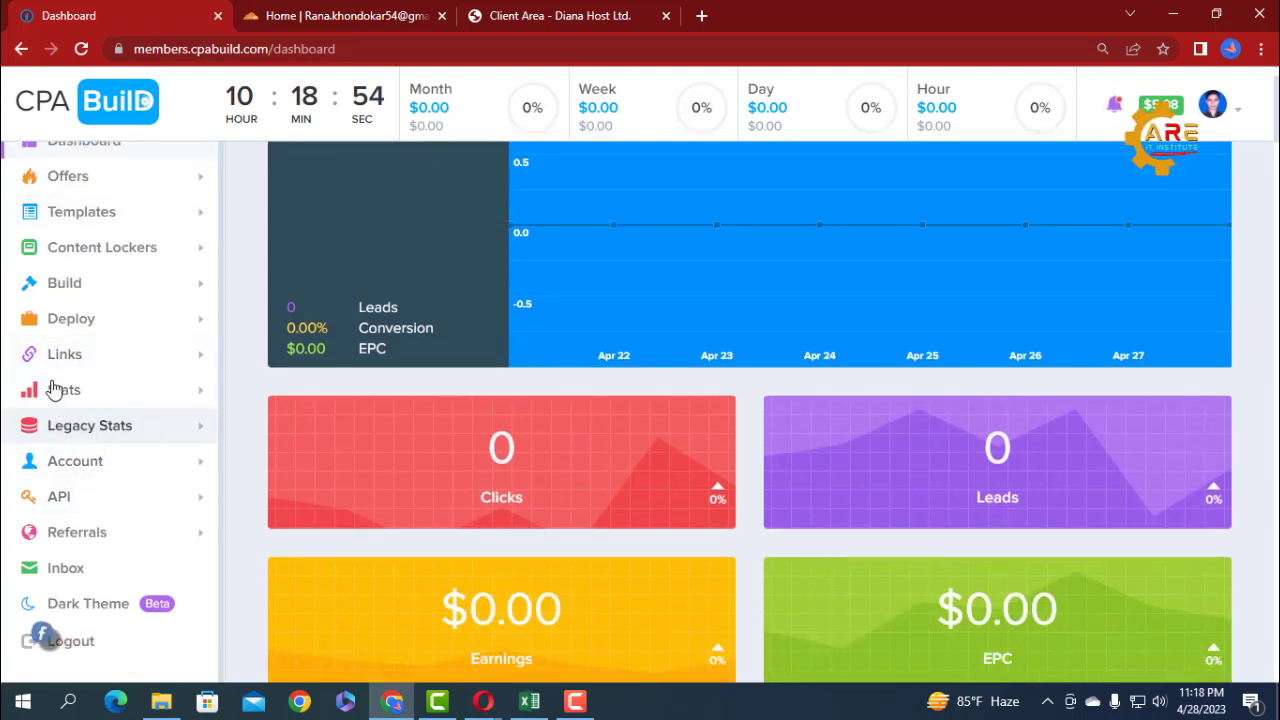
pyautogui.click(162, 356)
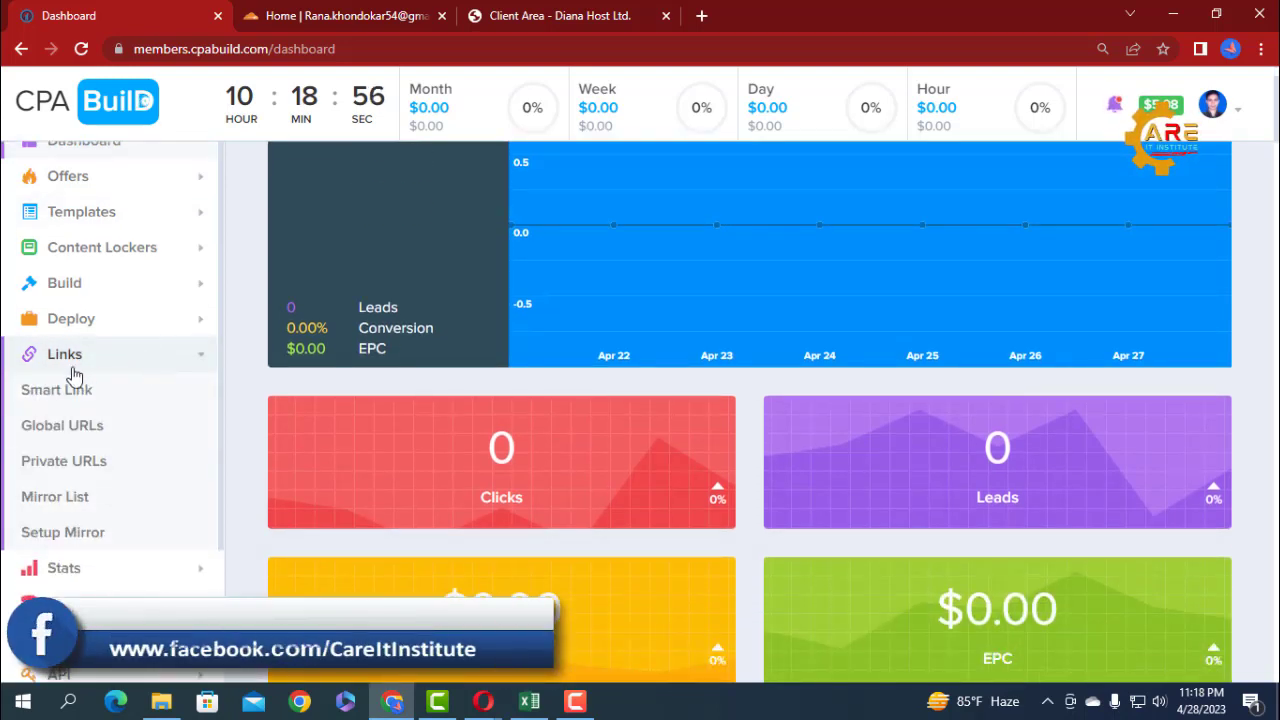
pyautogui.rightClick(55, 533)
pyautogui.click(106, 384)
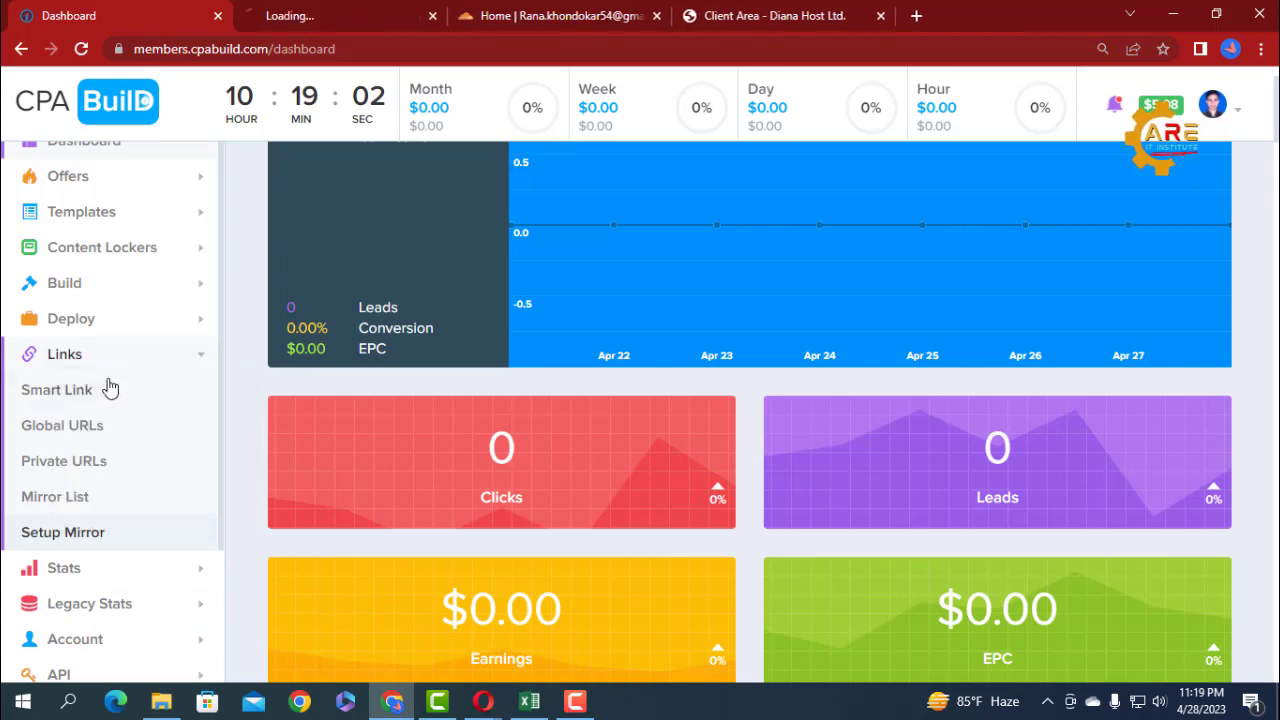
pyautogui.click(289, 18)
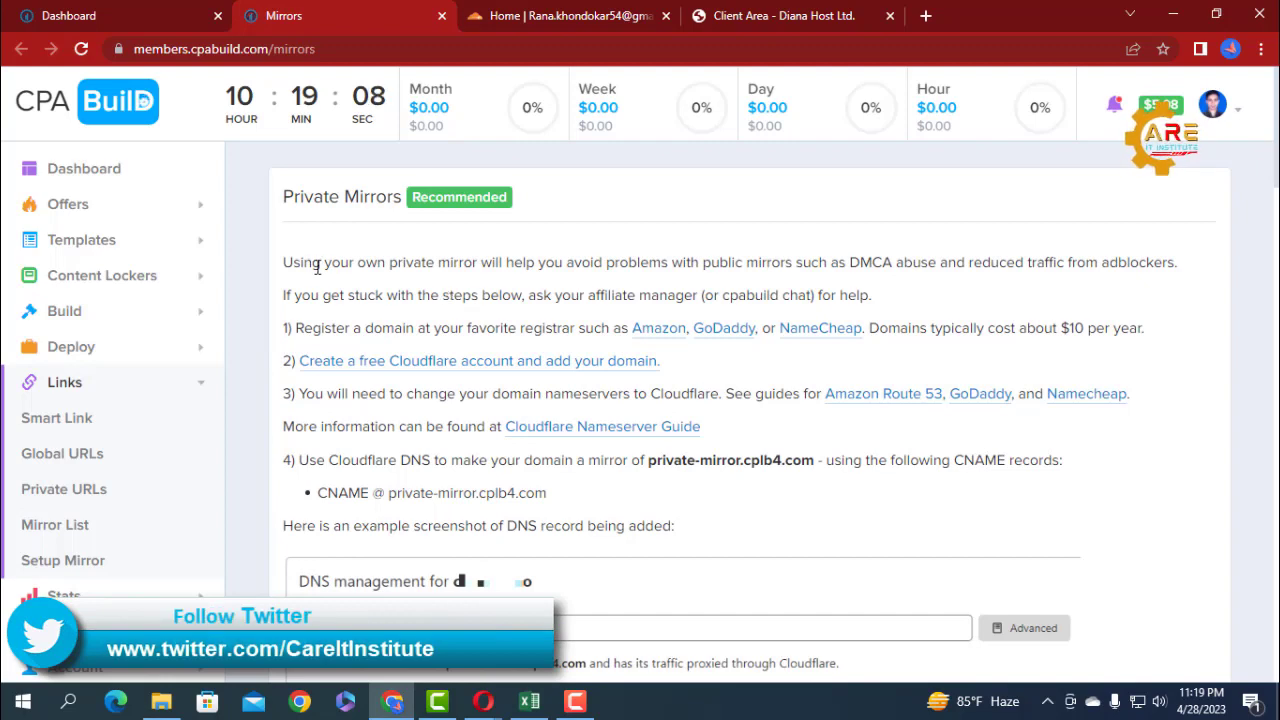
# Read through the private mirror instructions, including the domain, Cloudflare DNS, SSL mode and mirror form steps.
pyautogui.scroll(-8, 668, 383)
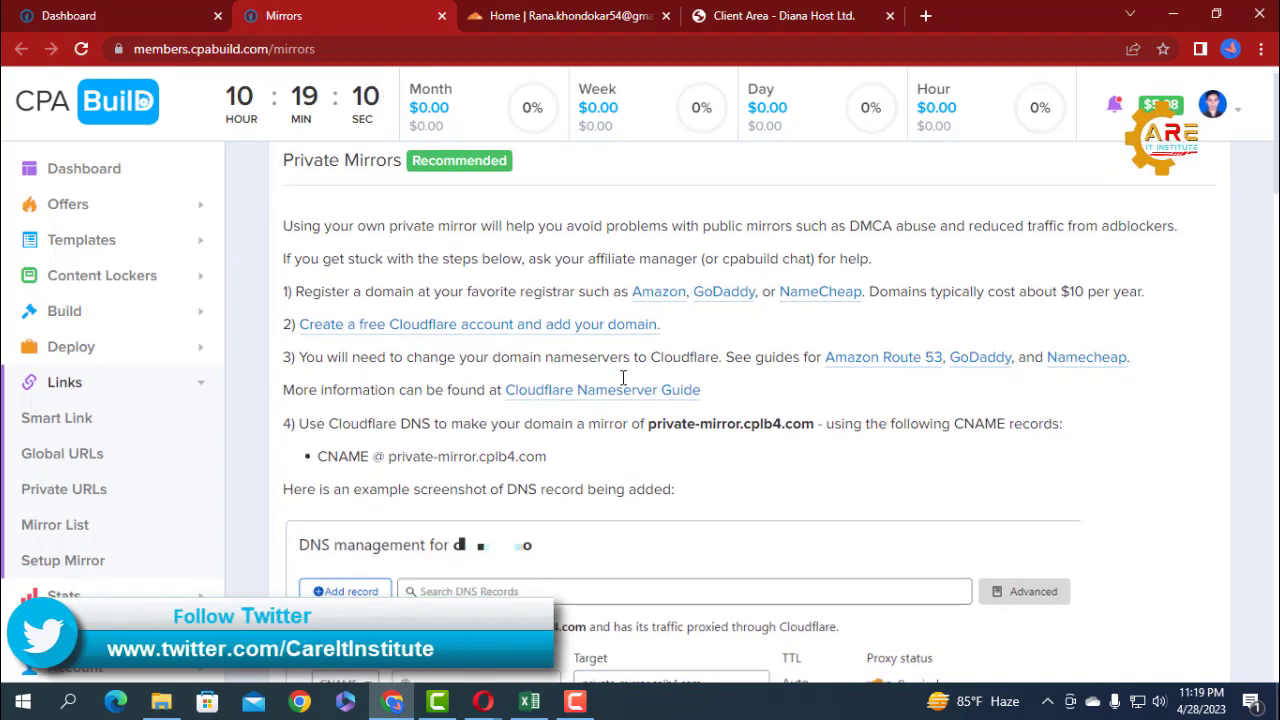
pyautogui.scroll(-7, 620, 386)
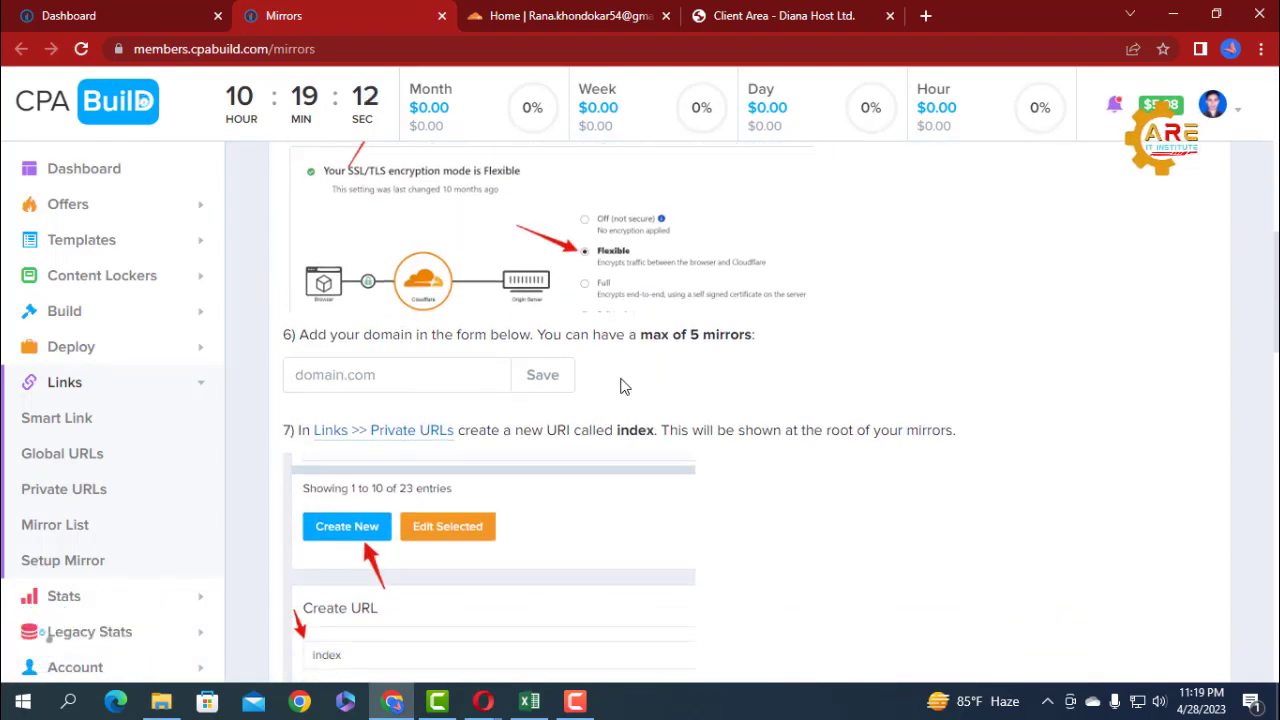
pyautogui.scroll(-4, 620, 386)
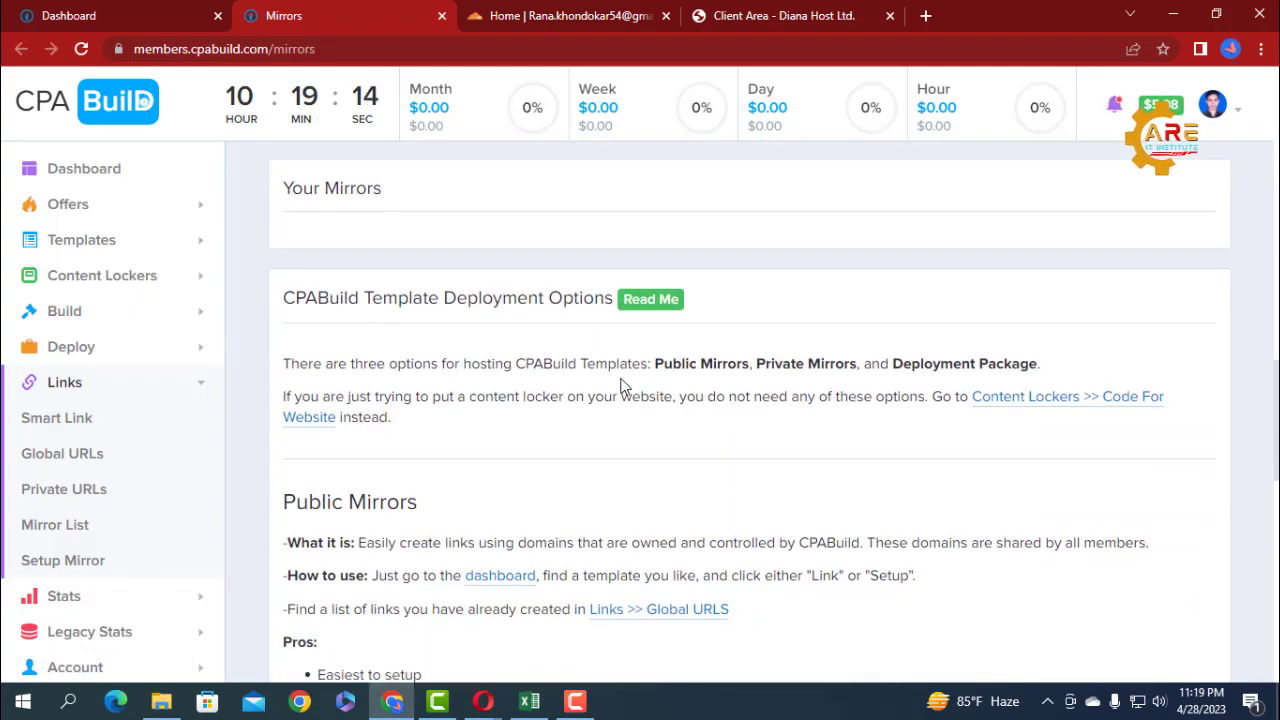
pyautogui.scroll(-3, 620, 386)
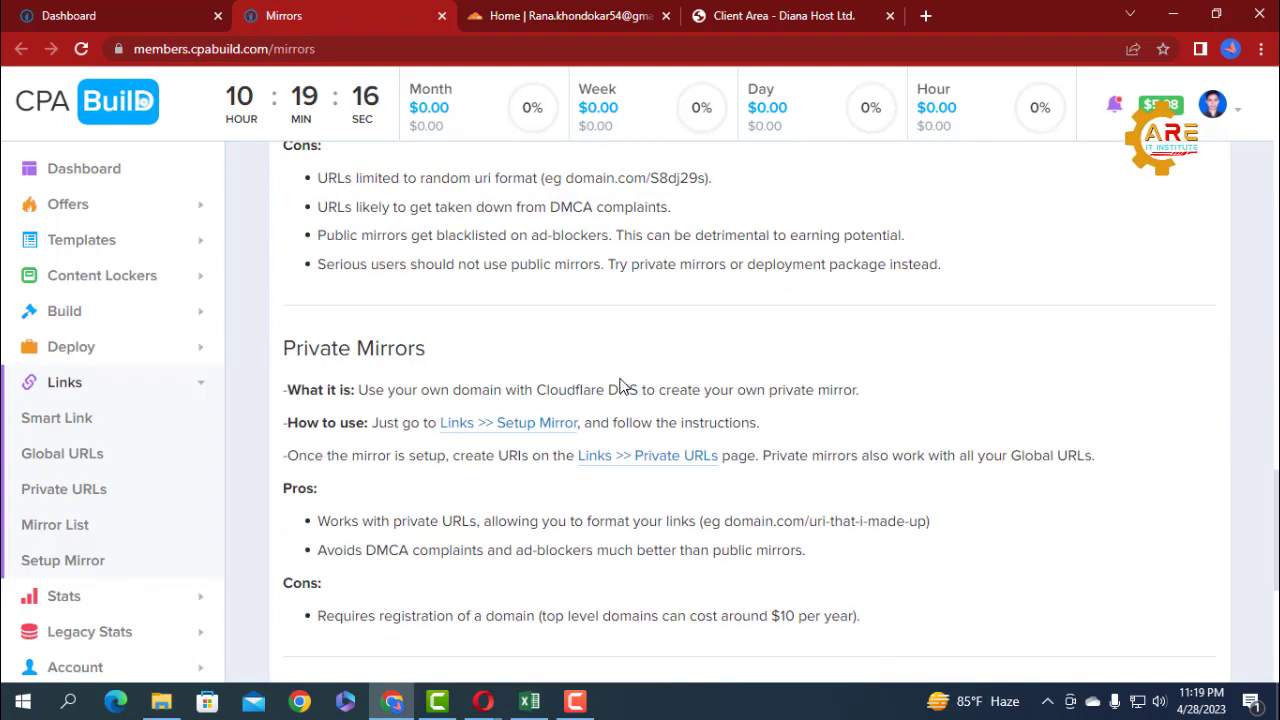
pyautogui.scroll(11, 620, 386)
pyautogui.scroll(6, 620, 386)
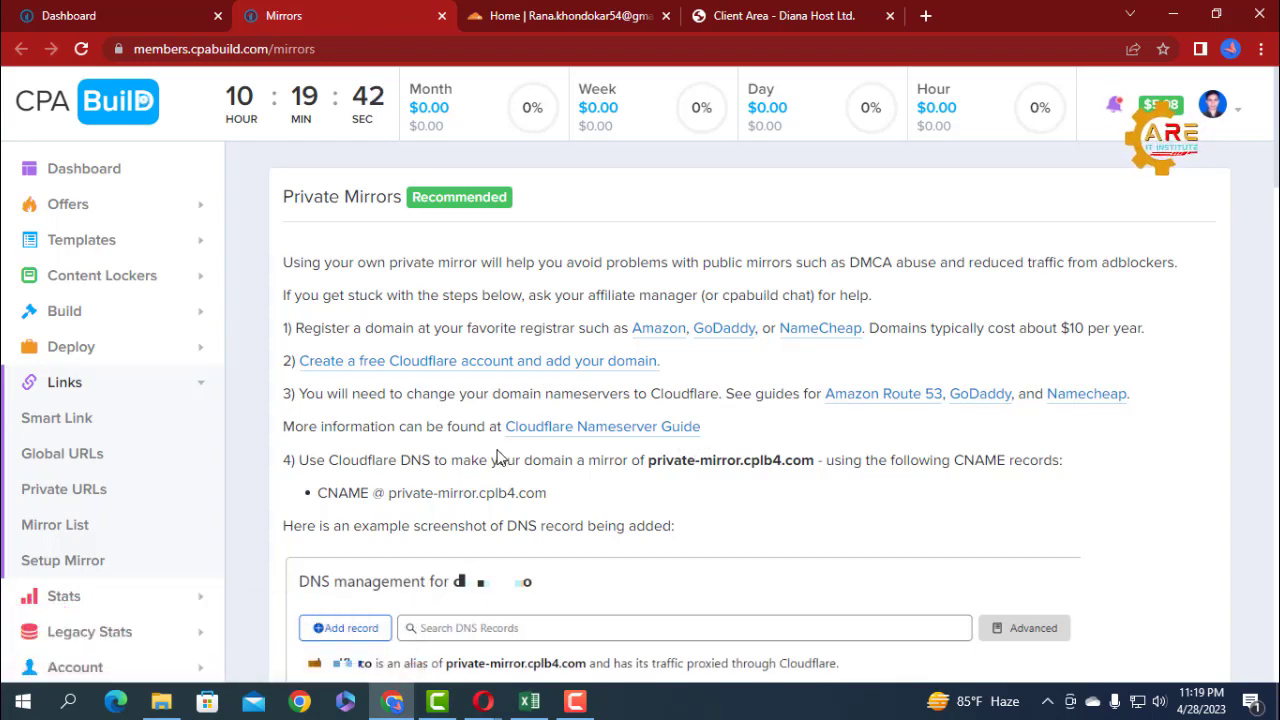
pyautogui.scroll(-5, 499, 457)
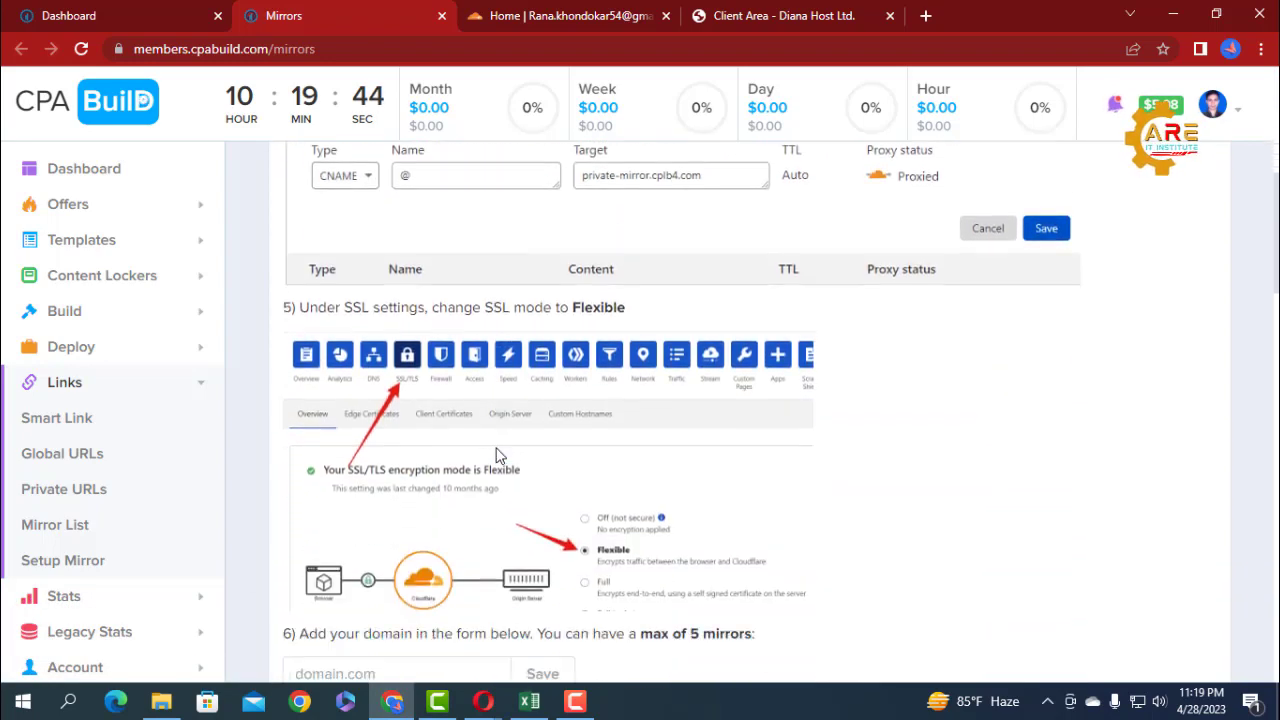
pyautogui.scroll(6, 499, 457)
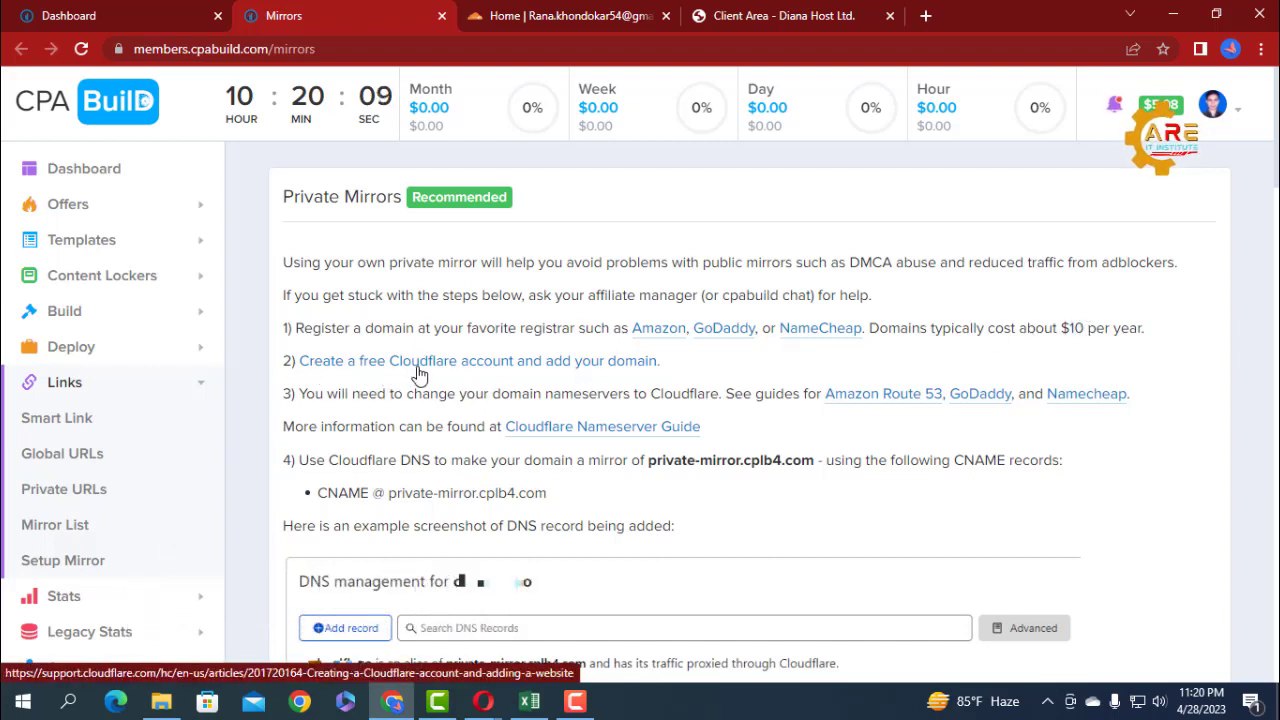
# Open the Cloudflare account setup guide from the mirror instructions, and from there the Cloudflare Dashboard.
pyautogui.click(342, 368)
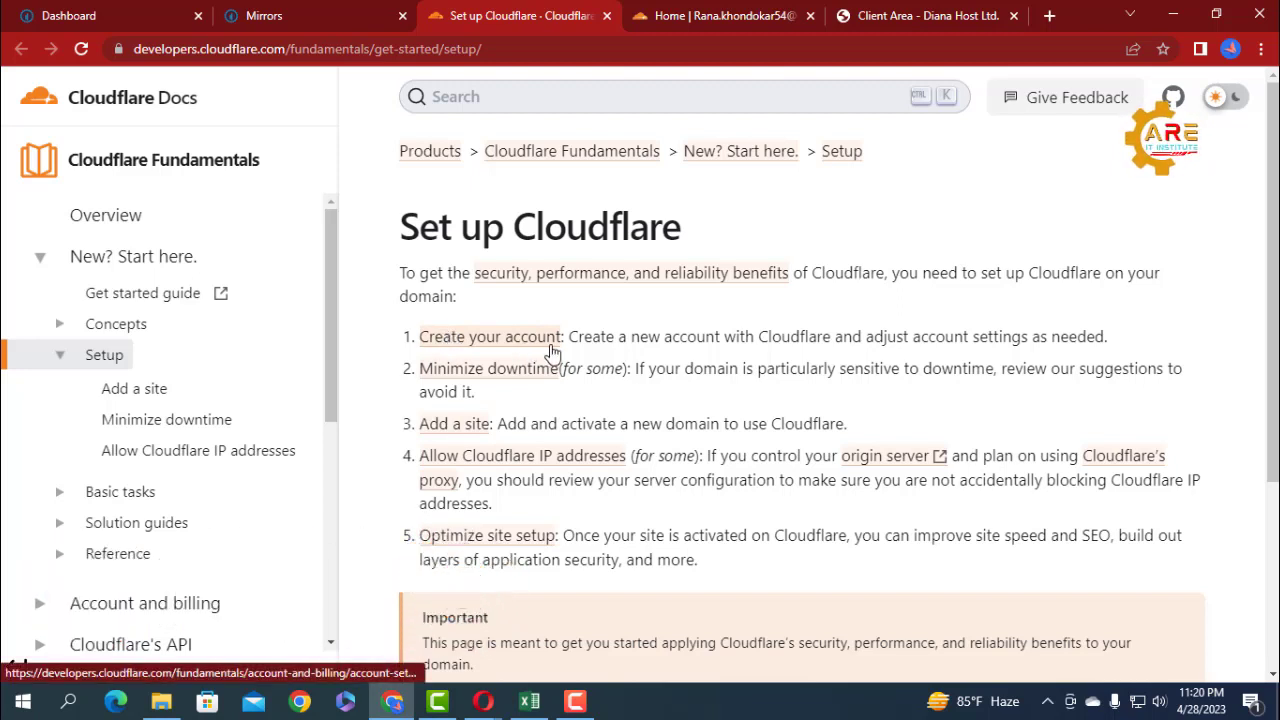
pyautogui.scroll(-3, 552, 352)
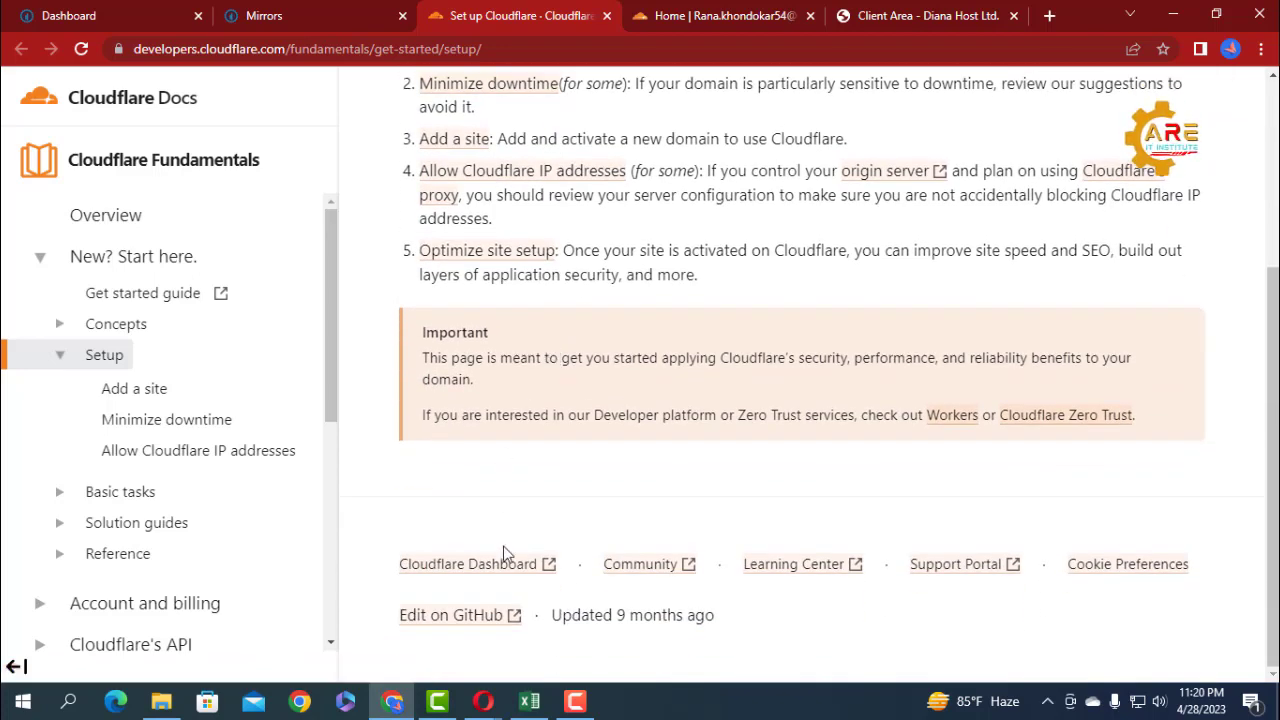
pyautogui.click(434, 566)
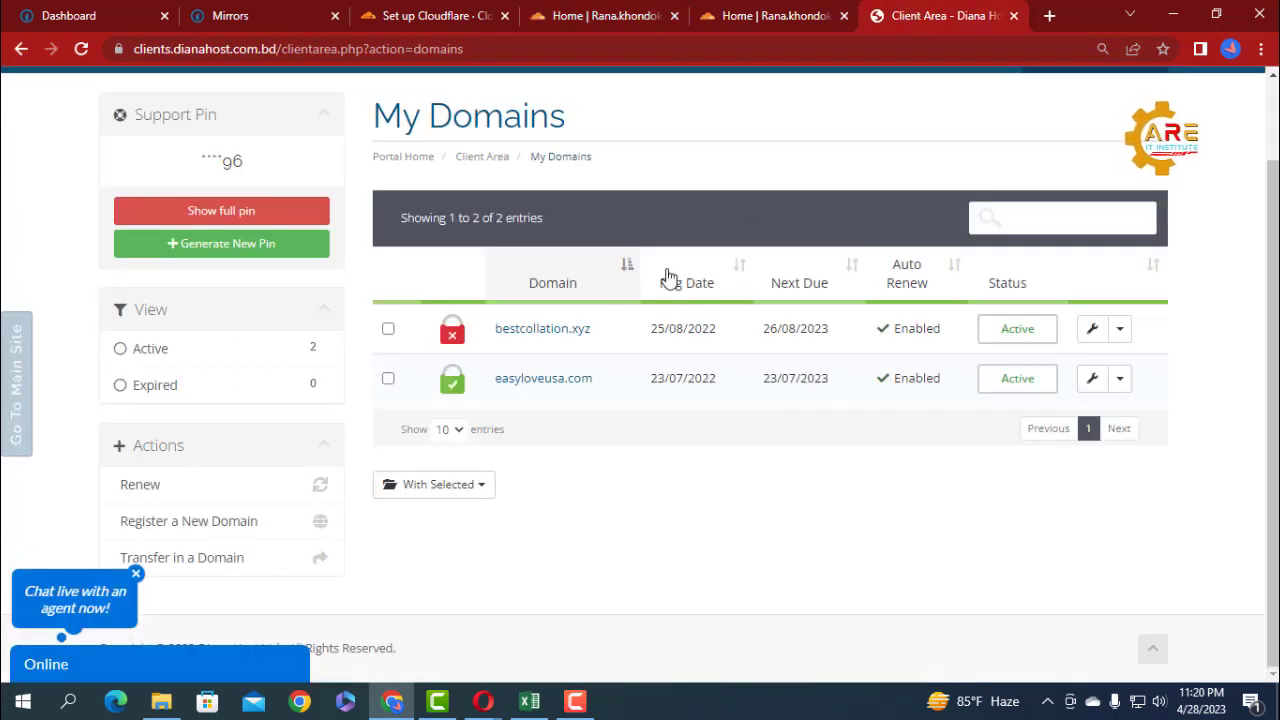
# Copy the domain name bestcollation.xyz from the My Domains list in the Diana Host client area.
pyautogui.moveTo(614, 337)
pyautogui.mouseDown()
pyautogui.moveTo(499, 335)
pyautogui.moveTo(614, 334)
pyautogui.mouseUp()
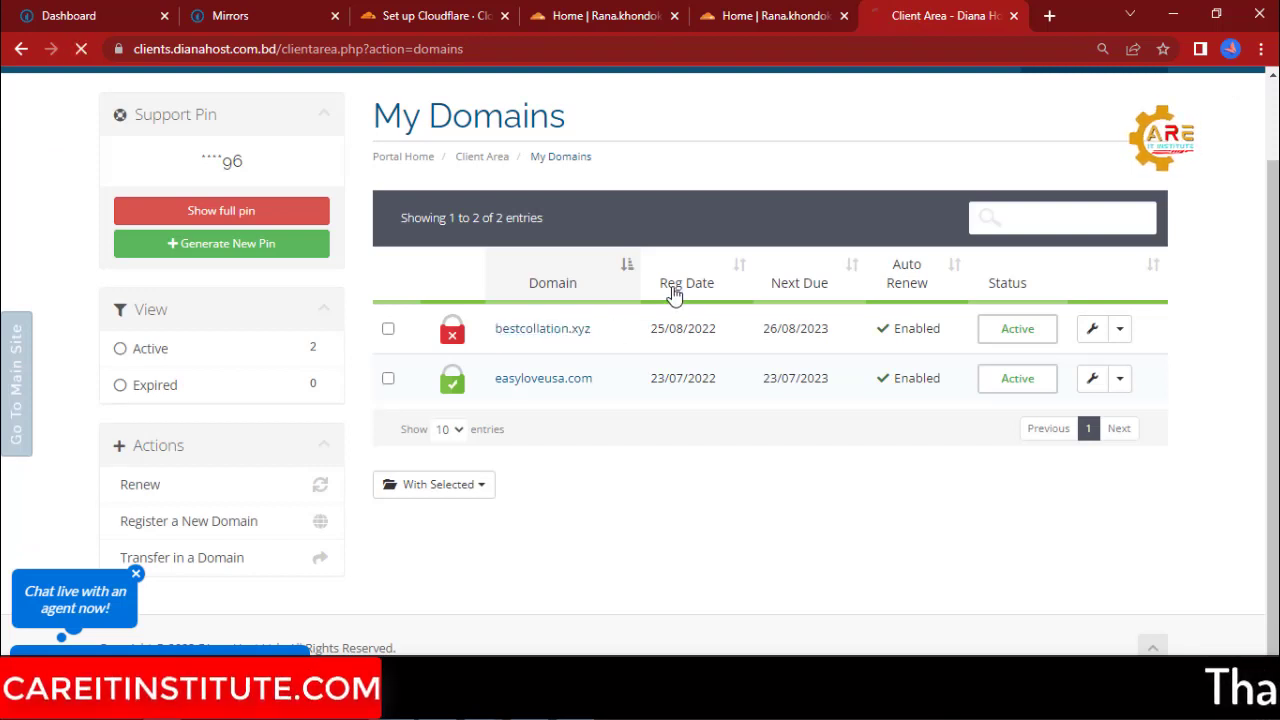
pyautogui.click(757, 17)
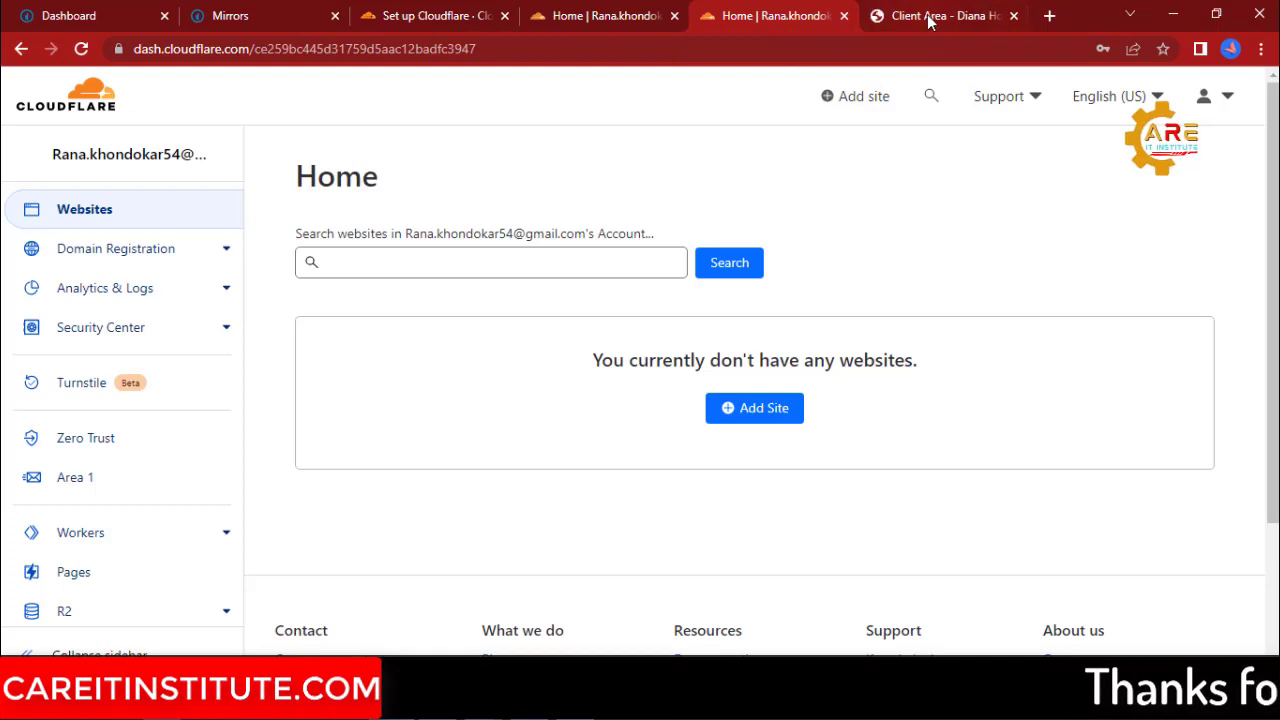
pyautogui.click(886, 20)
pyautogui.click(20, 50)
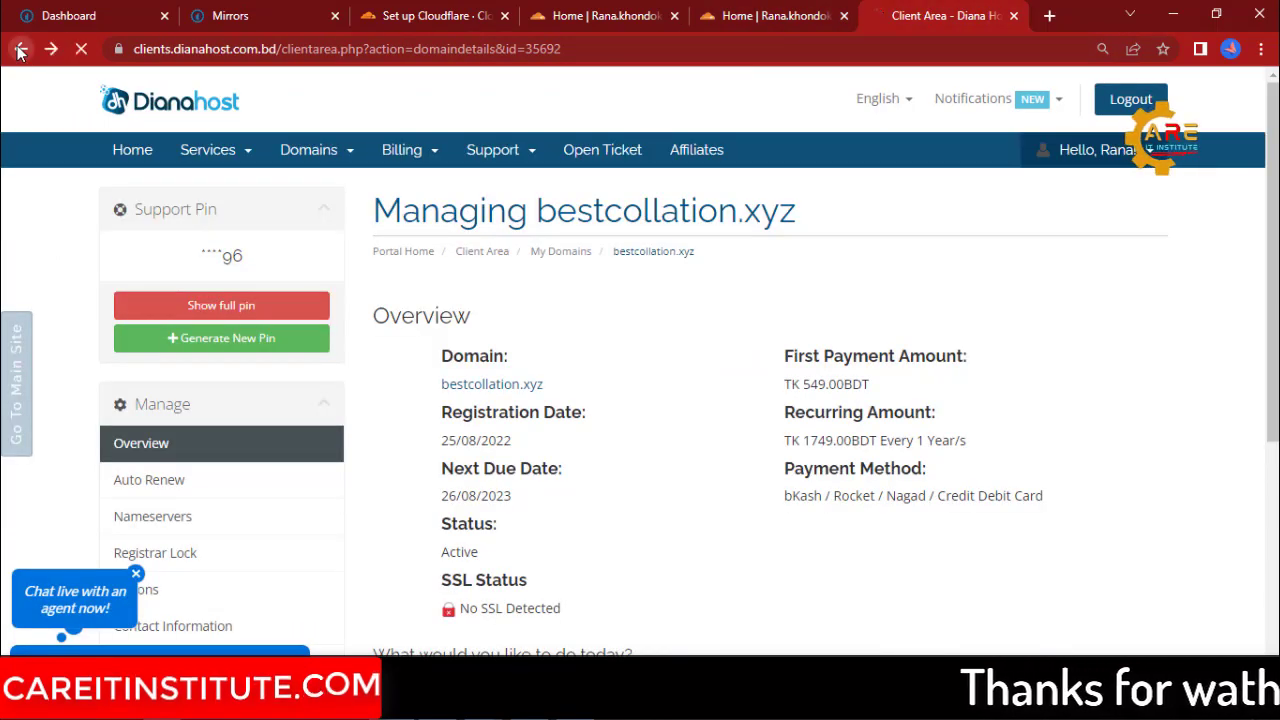
# Switch back to Cloudflare and close the duplicate dashboard browser tab.
pyautogui.click(740, 30)
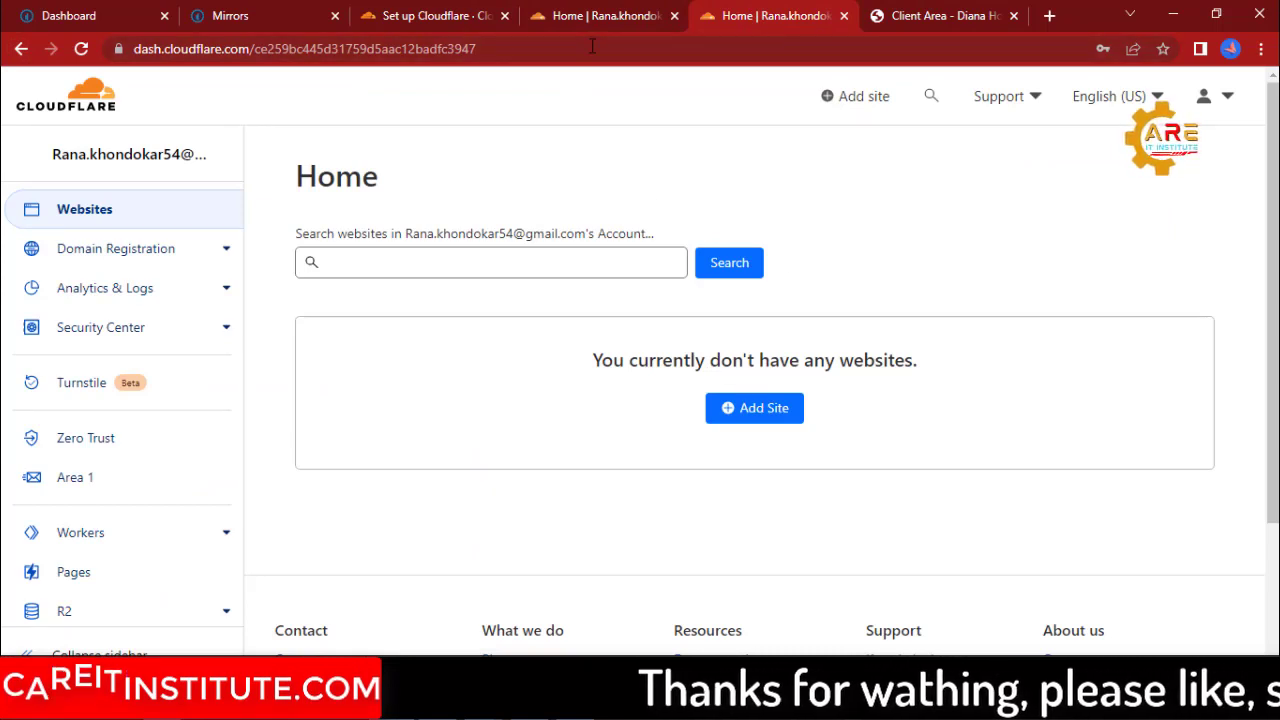
pyautogui.click(613, 10)
pyautogui.click(844, 15)
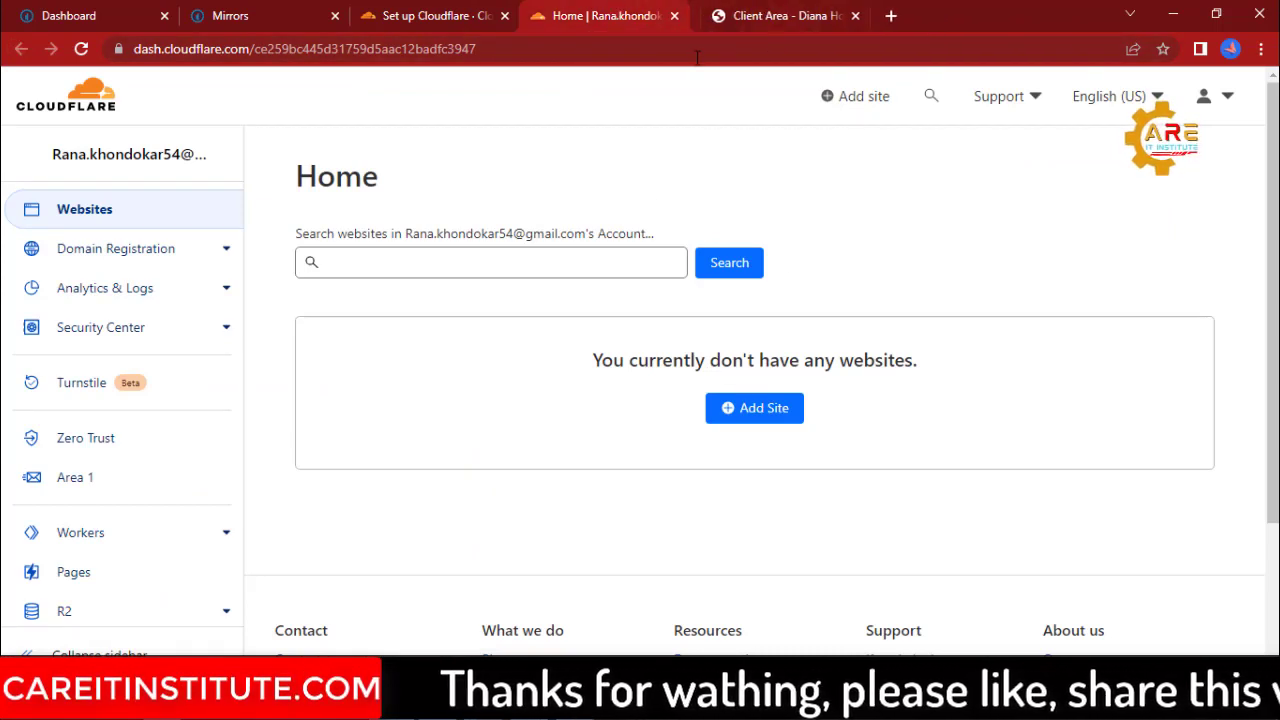
# Add the copied domain bestcollation.xyz to the Cloudflare account as a new site.
pyautogui.click(748, 410)
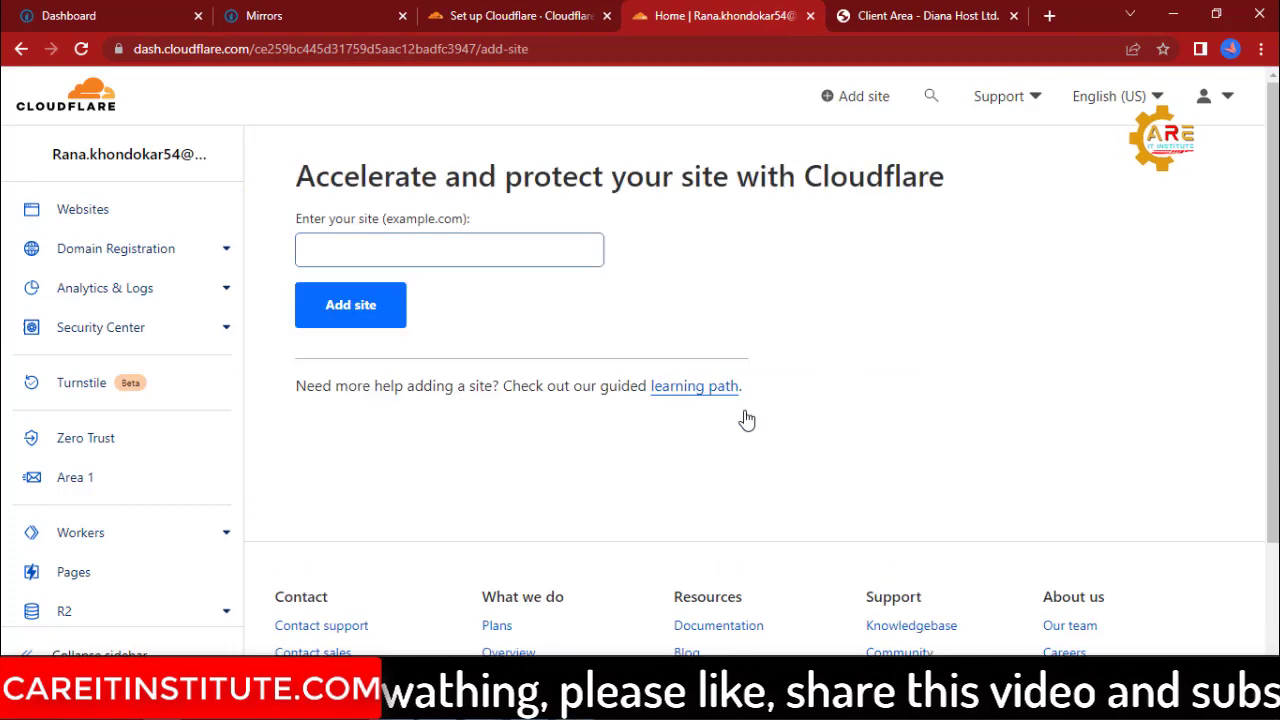
pyautogui.click(340, 251)
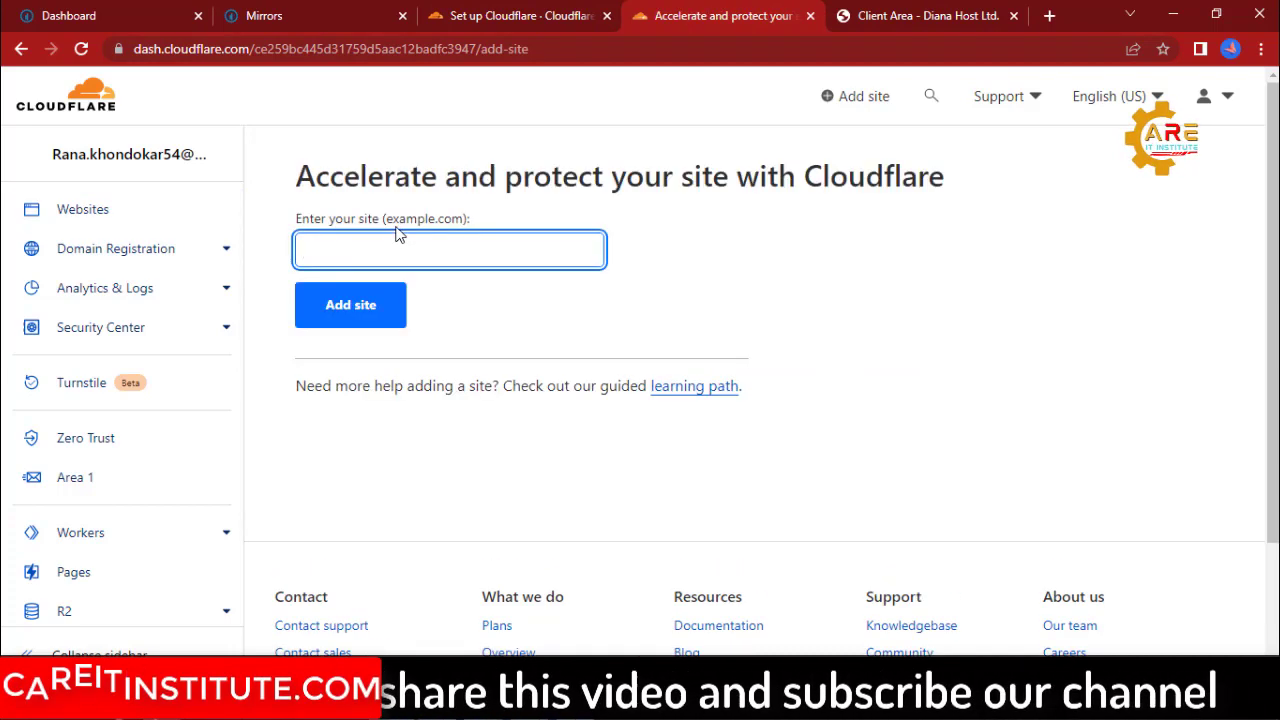
pyautogui.write('bestcollation.xyz')
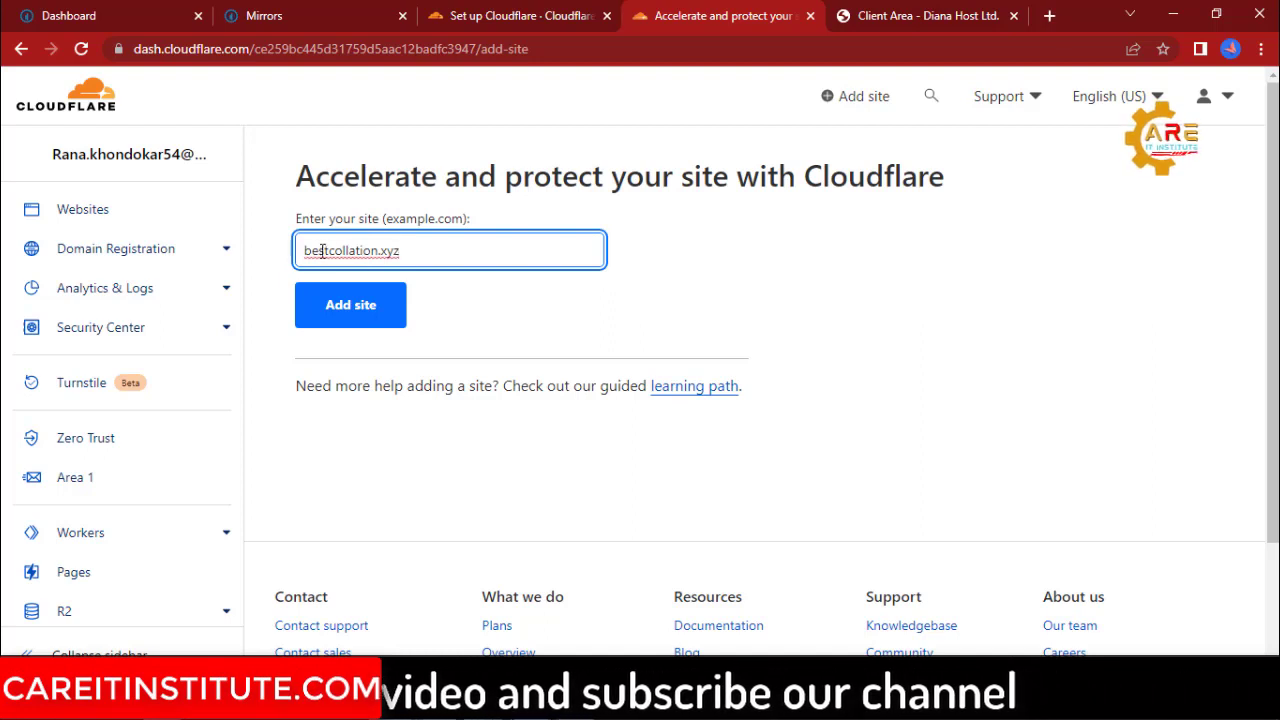
pyautogui.click(366, 318)
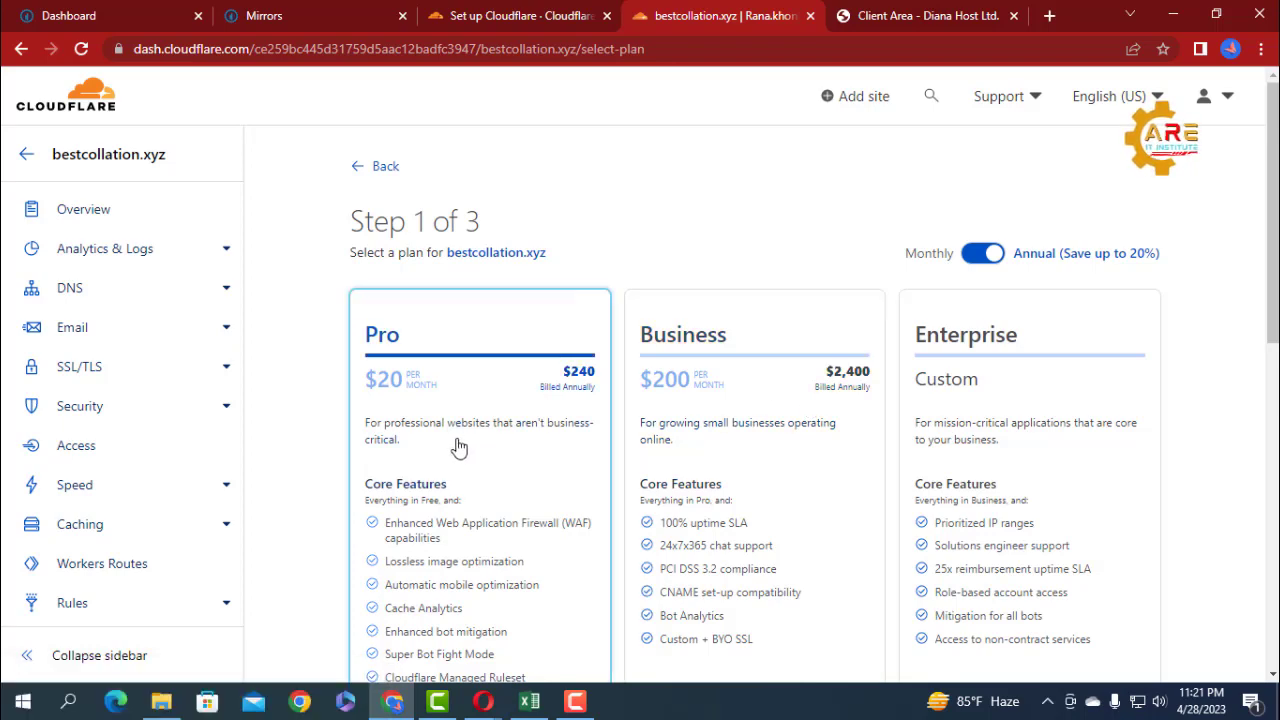
# Choose the Free plan for bestcollation.xyz and continue to the DNS record review.
pyautogui.scroll(-5, 864, 405)
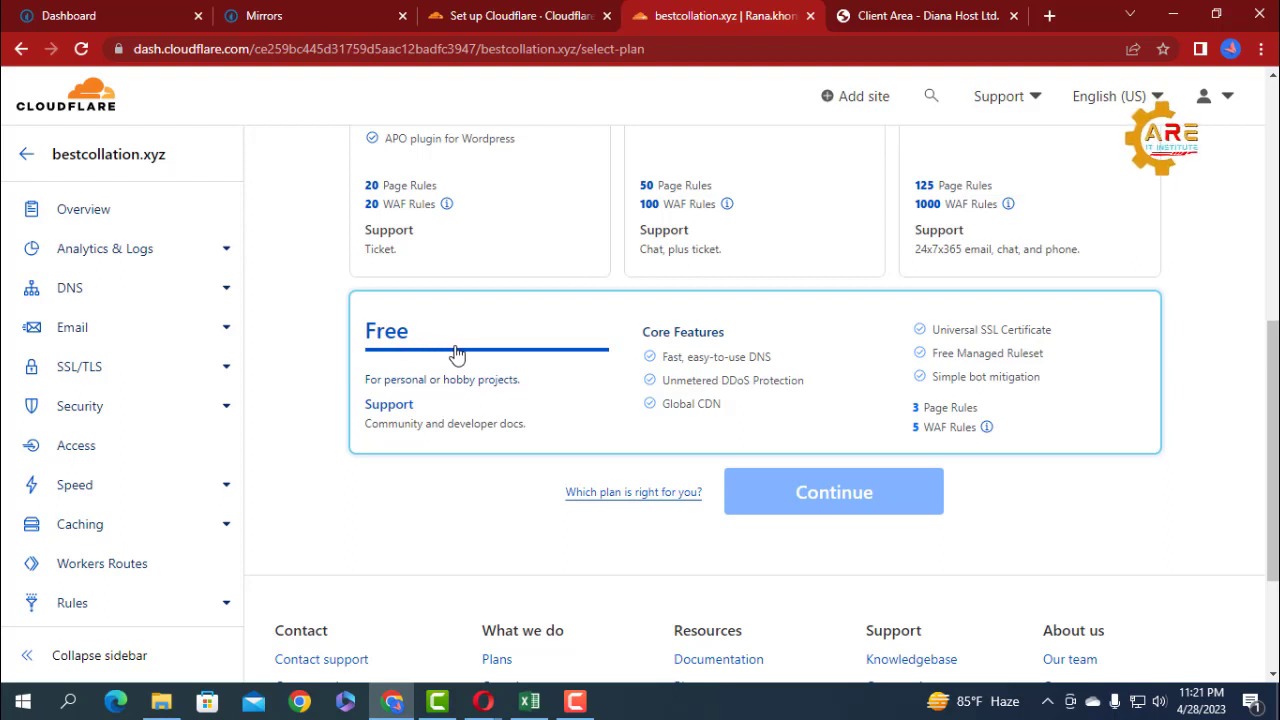
pyautogui.click(553, 322)
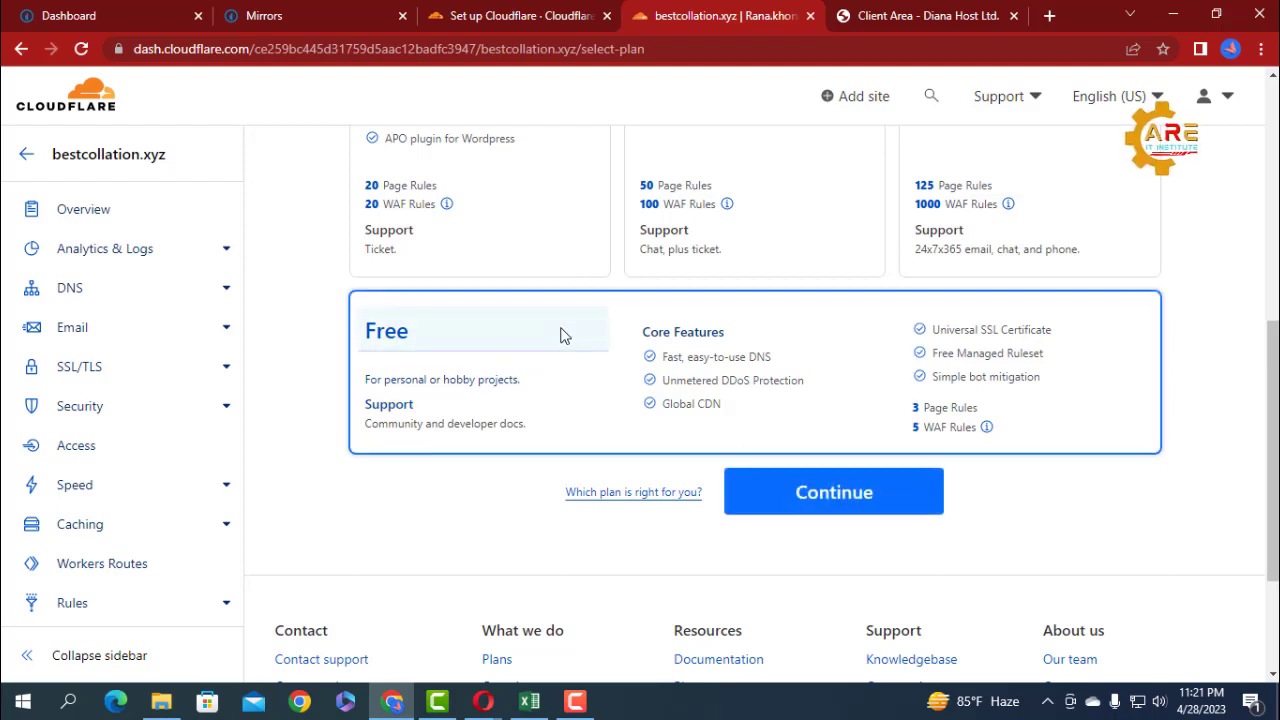
pyautogui.click(833, 502)
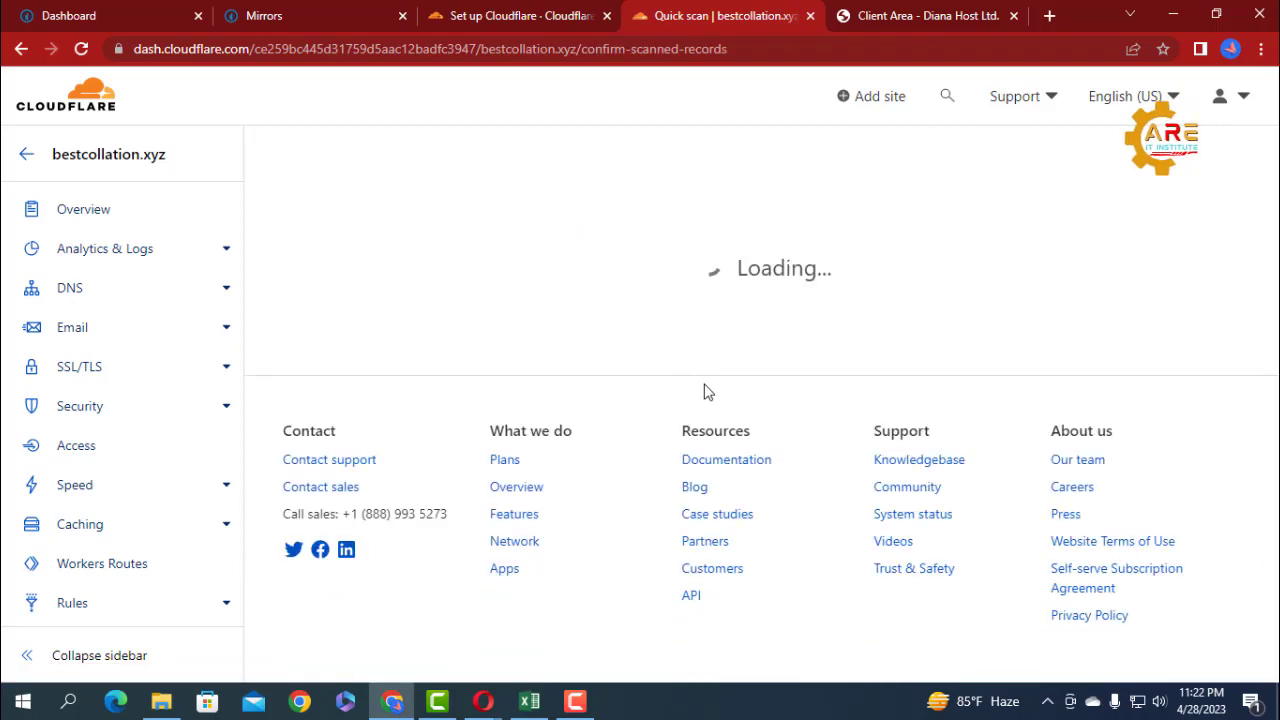
# Review the scanned DNS records of bestcollation.xyz, and check the required CNAME record in the CPABuild mirror instructions.
pyautogui.scroll(-5, 533, 461)
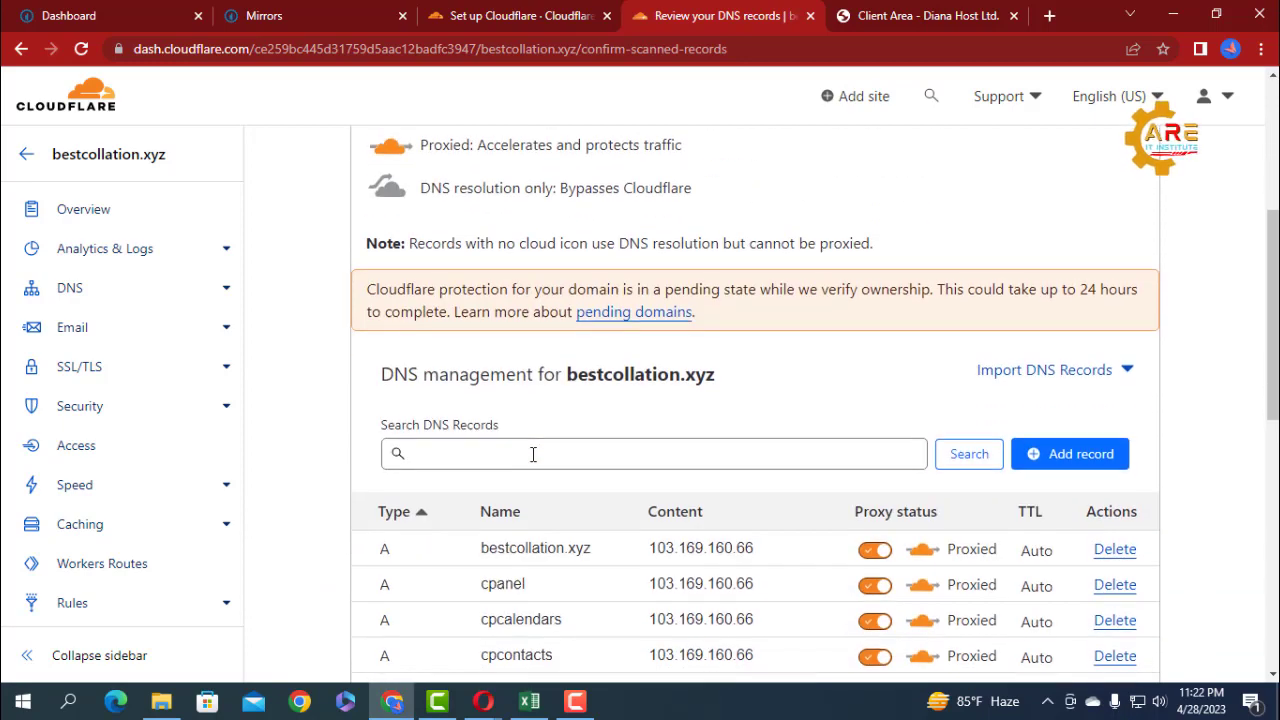
pyautogui.scroll(1, 540, 455)
pyautogui.scroll(-1, 555, 471)
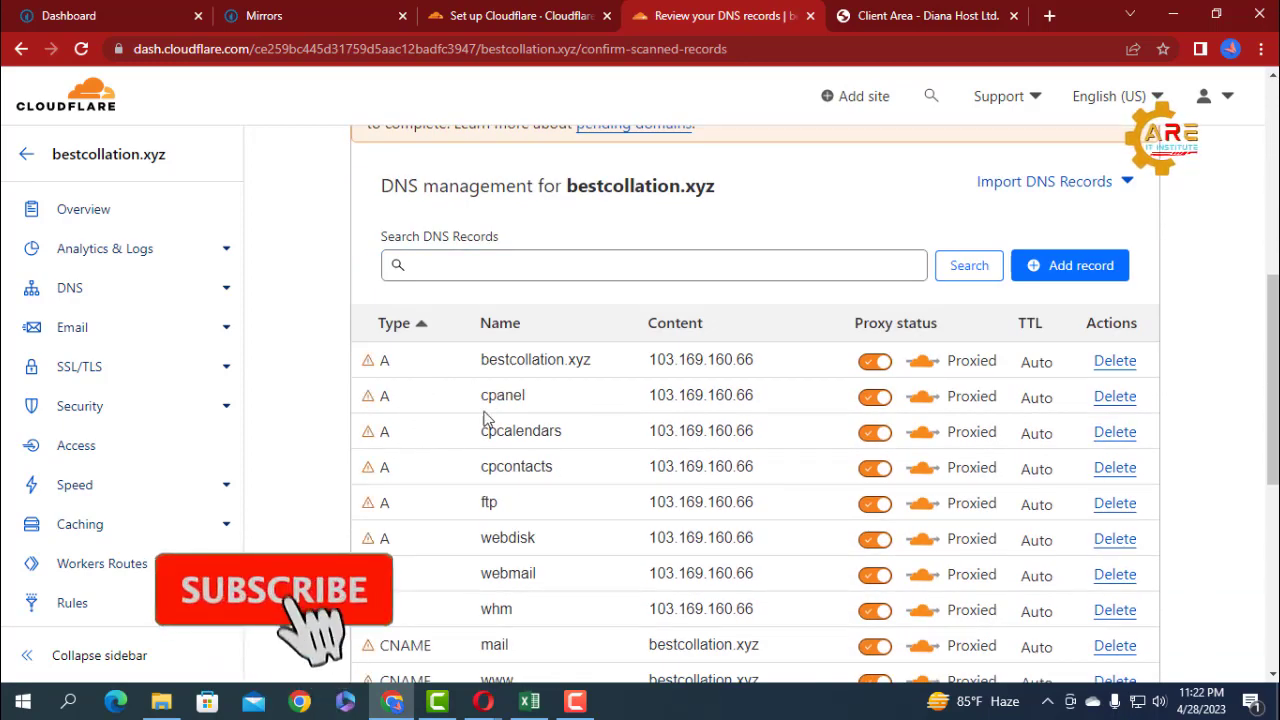
pyautogui.scroll(-4, 540, 468)
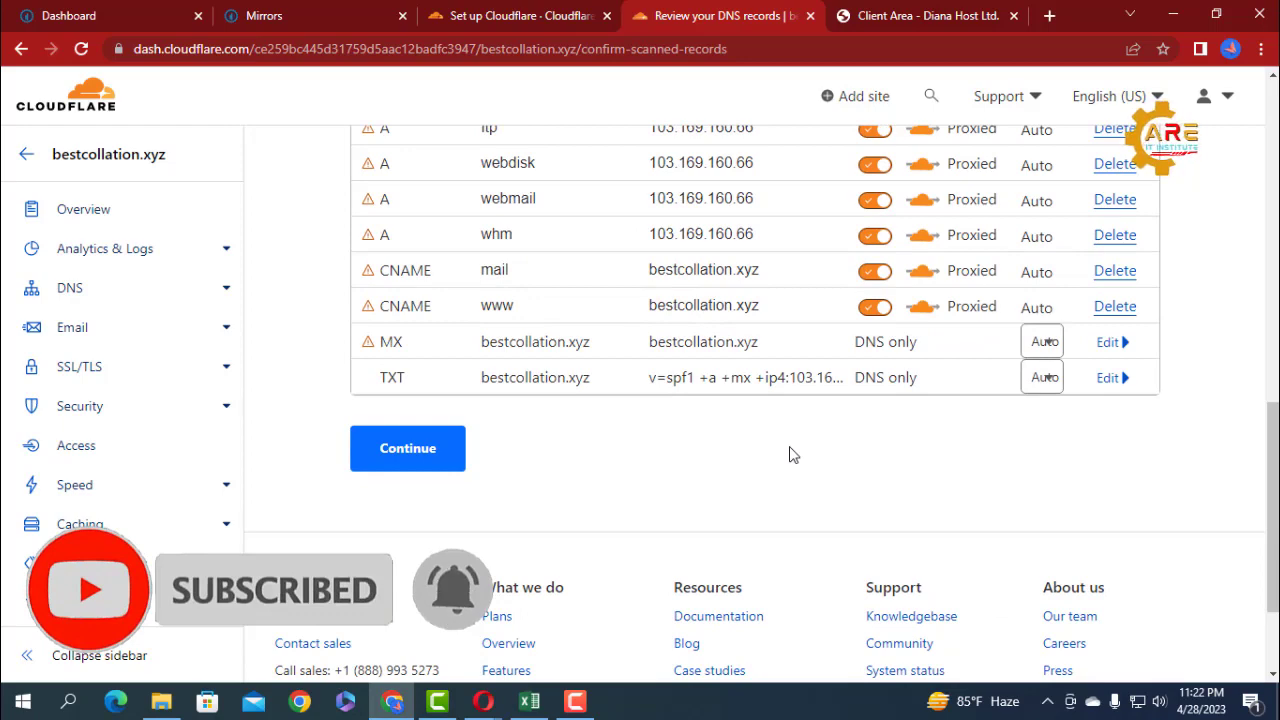
pyautogui.scroll(6, 790, 455)
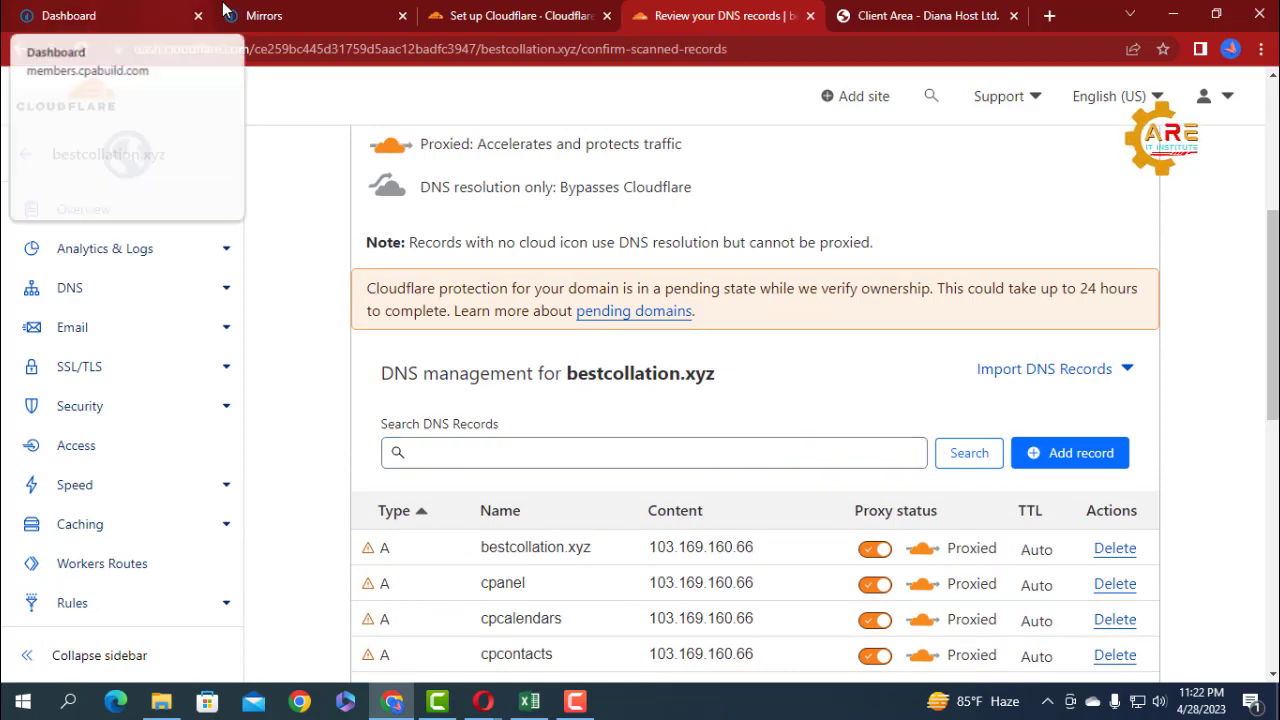
pyautogui.click(270, 12)
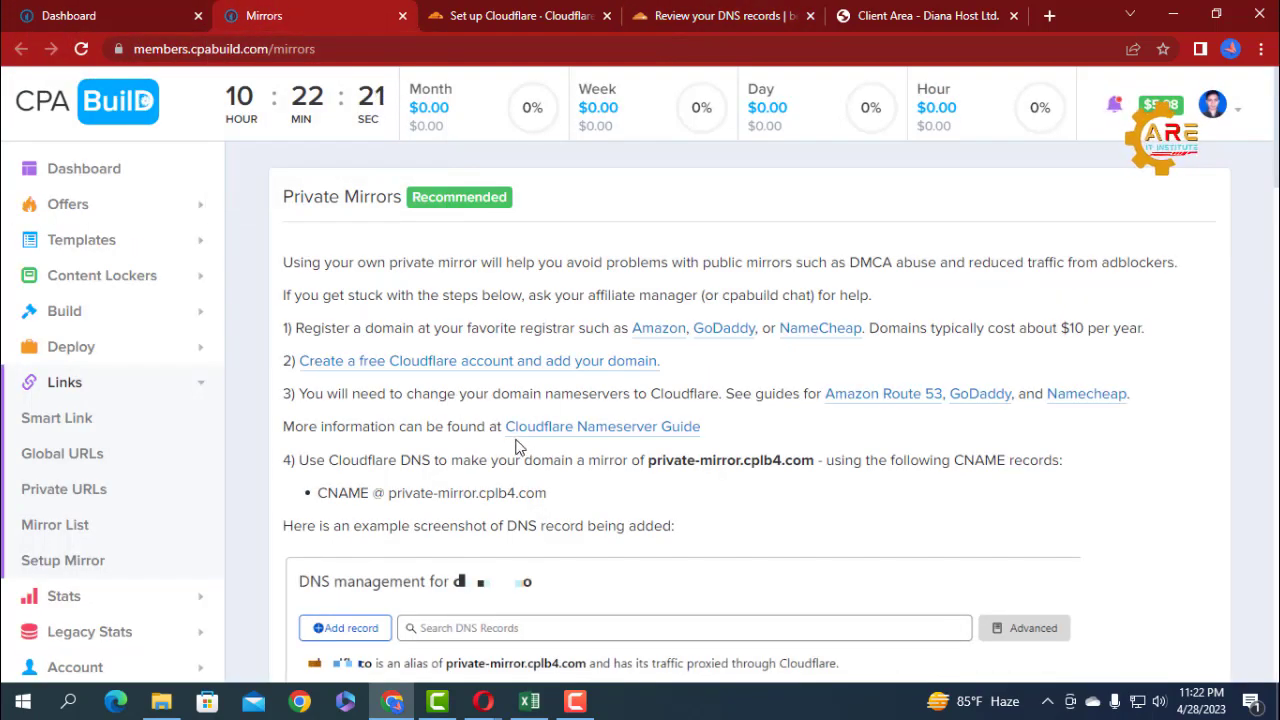
pyautogui.scroll(-3, 518, 447)
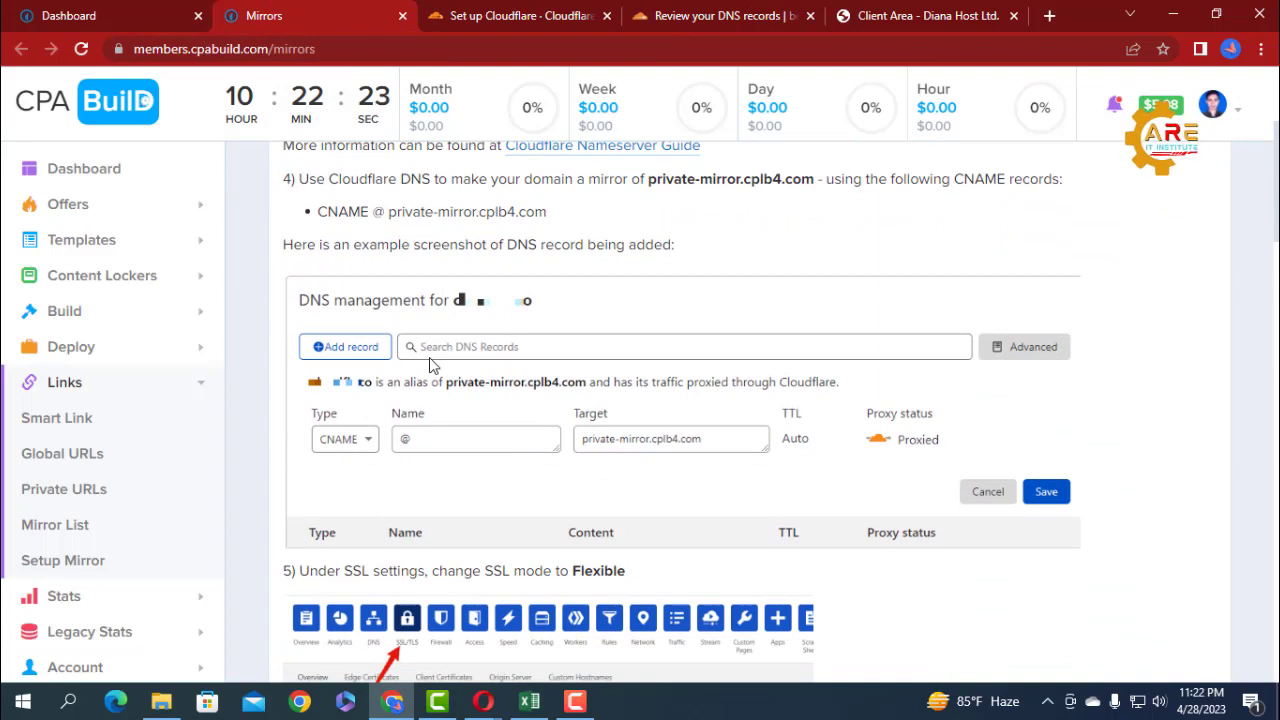
pyautogui.scroll(1, 540, 438)
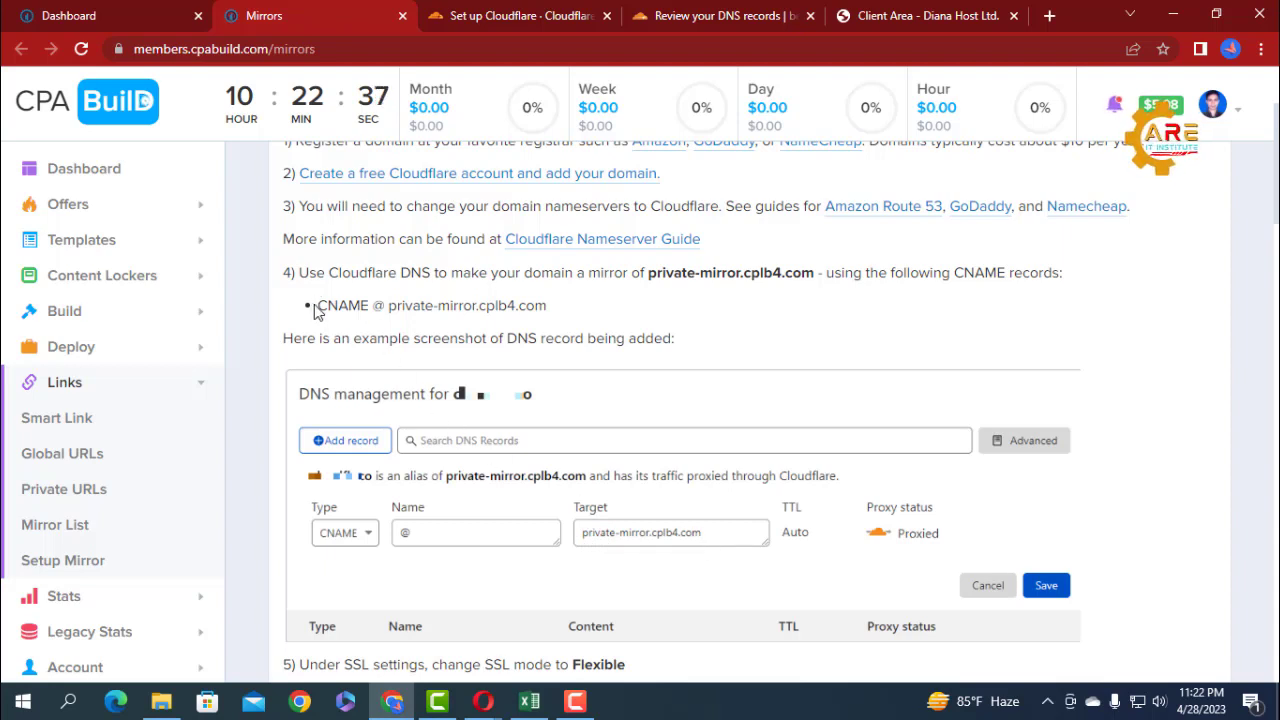
pyautogui.moveTo(318, 305); pyautogui.dragTo(365, 307)
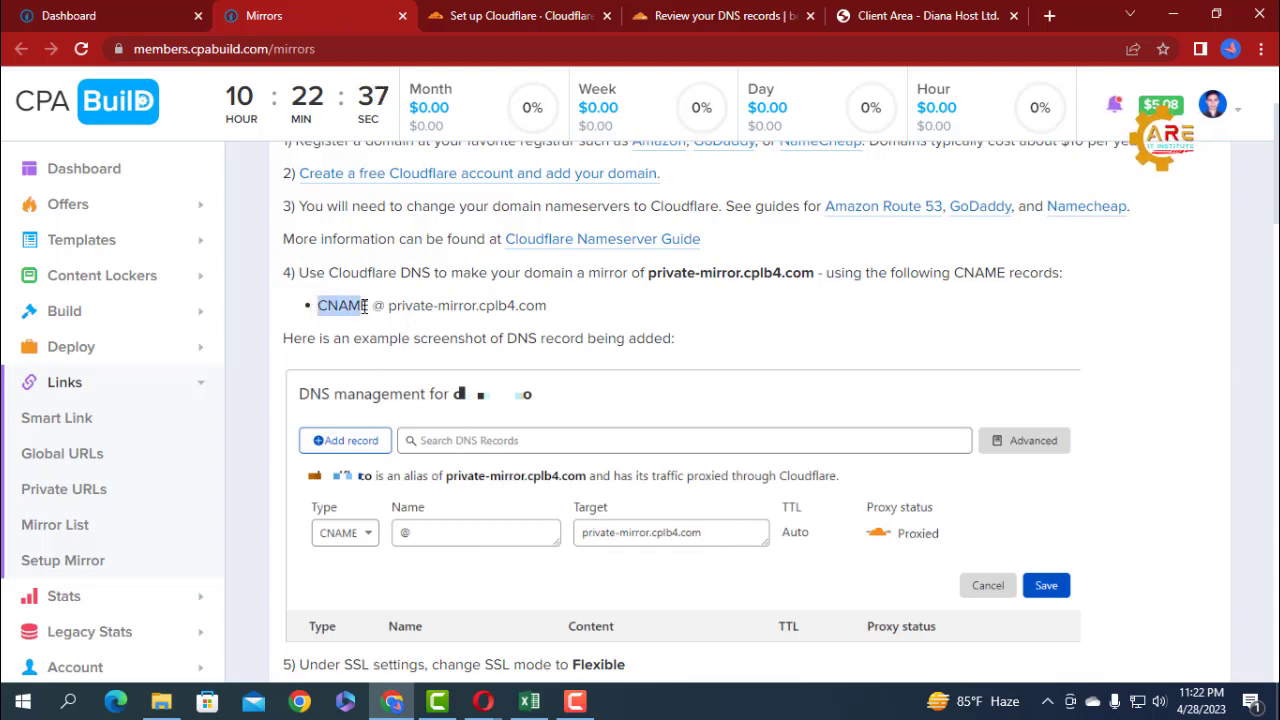
# Return to Cloudflare and start a new DNS record for bestcollation.xyz with type CNAME and name @.
pyautogui.click(885, 18)
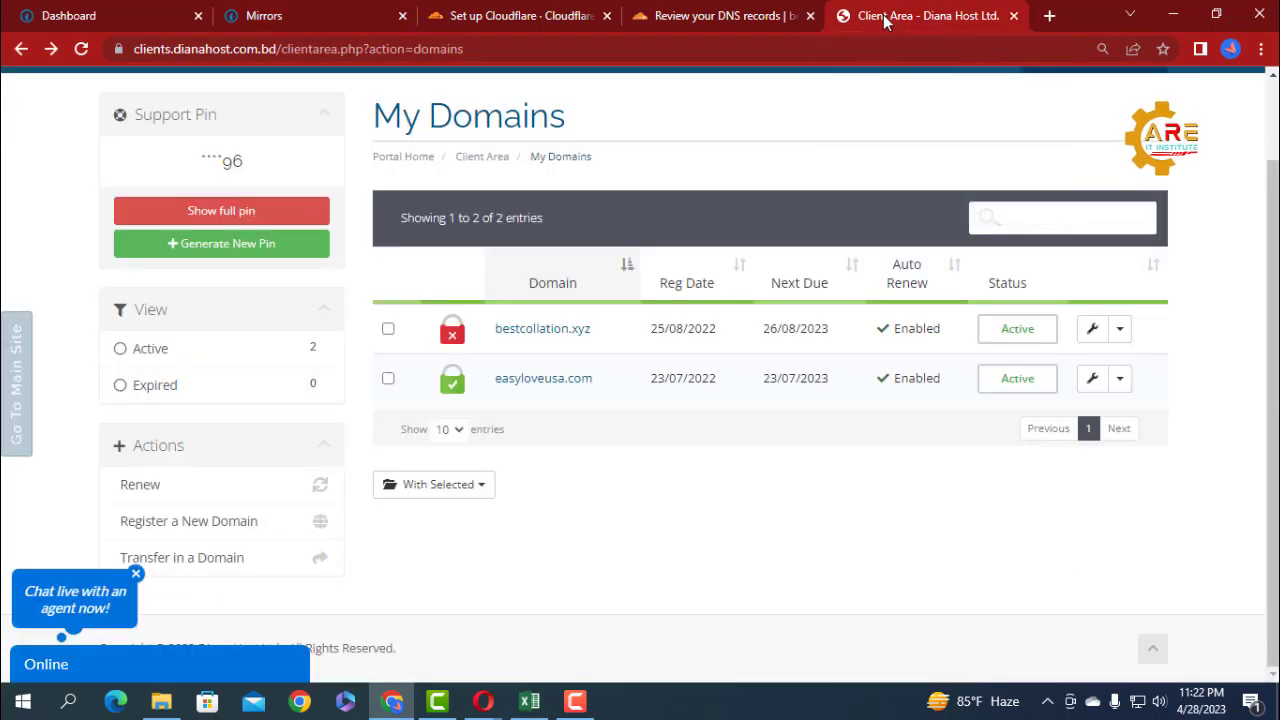
pyautogui.click(733, 22)
pyautogui.scroll(-1, 505, 345)
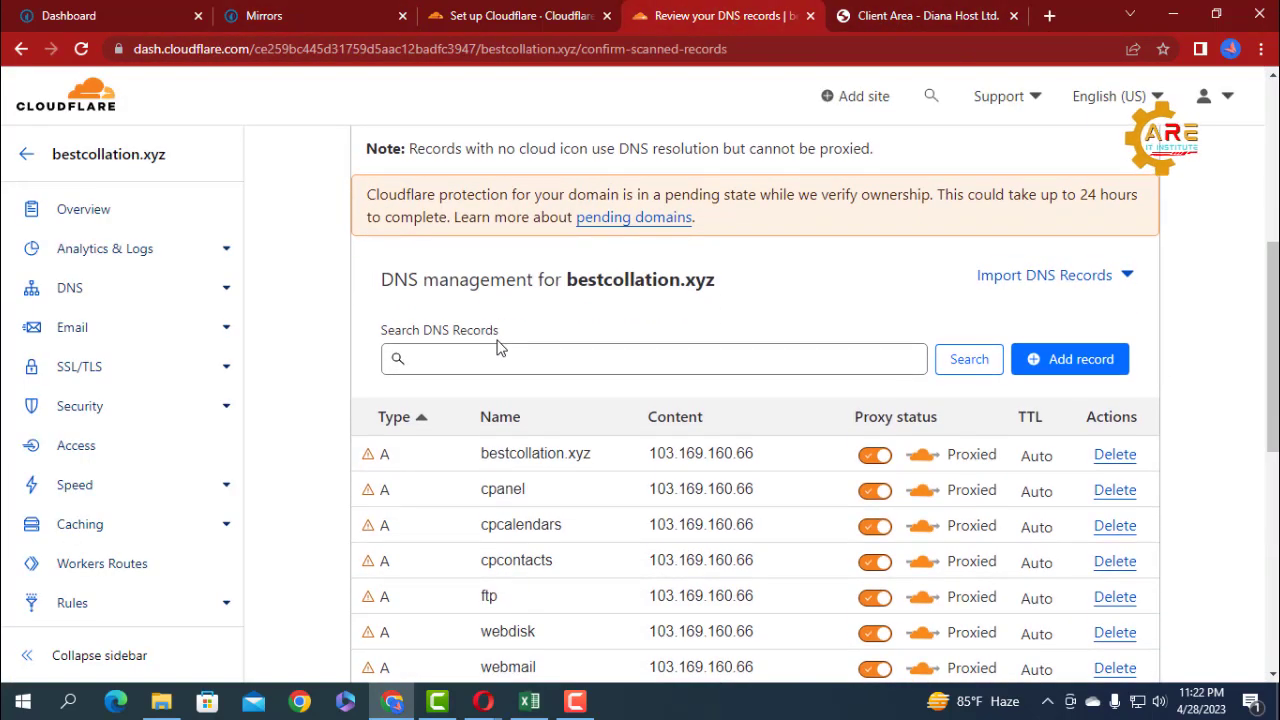
pyautogui.click(1057, 369)
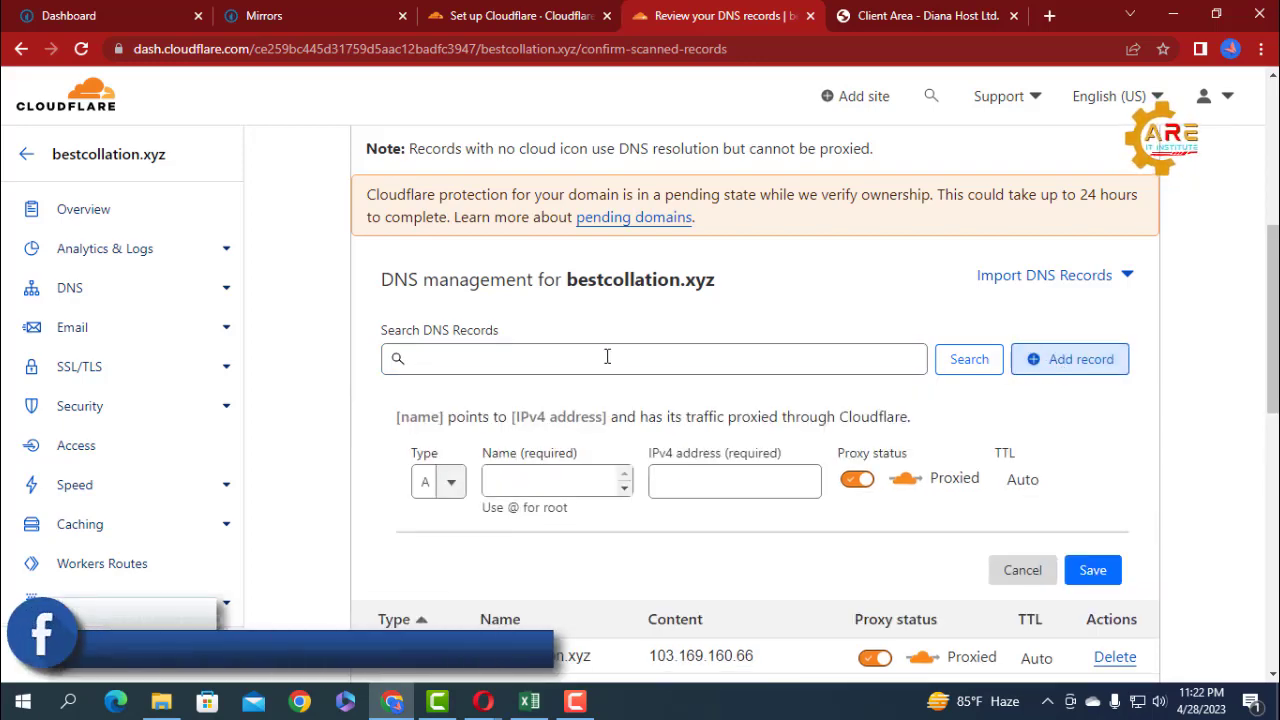
pyautogui.scroll(-2, 483, 374)
pyautogui.click(432, 294)
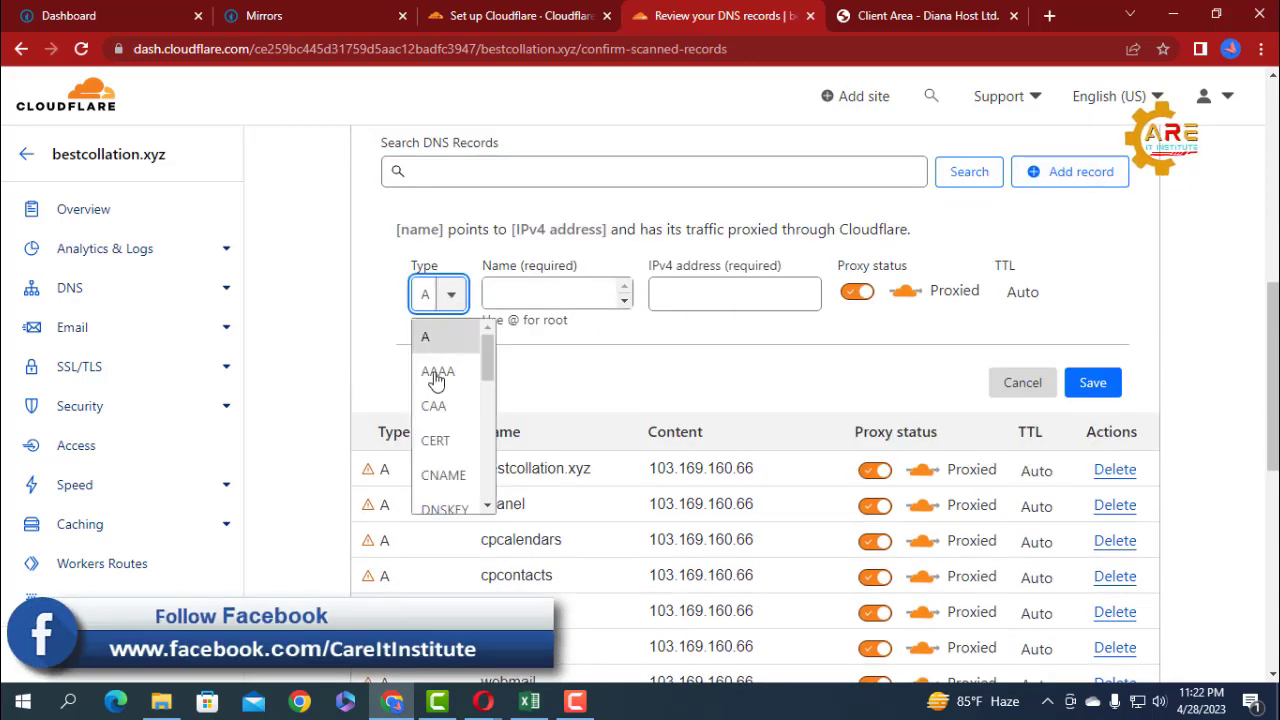
pyautogui.click(434, 484)
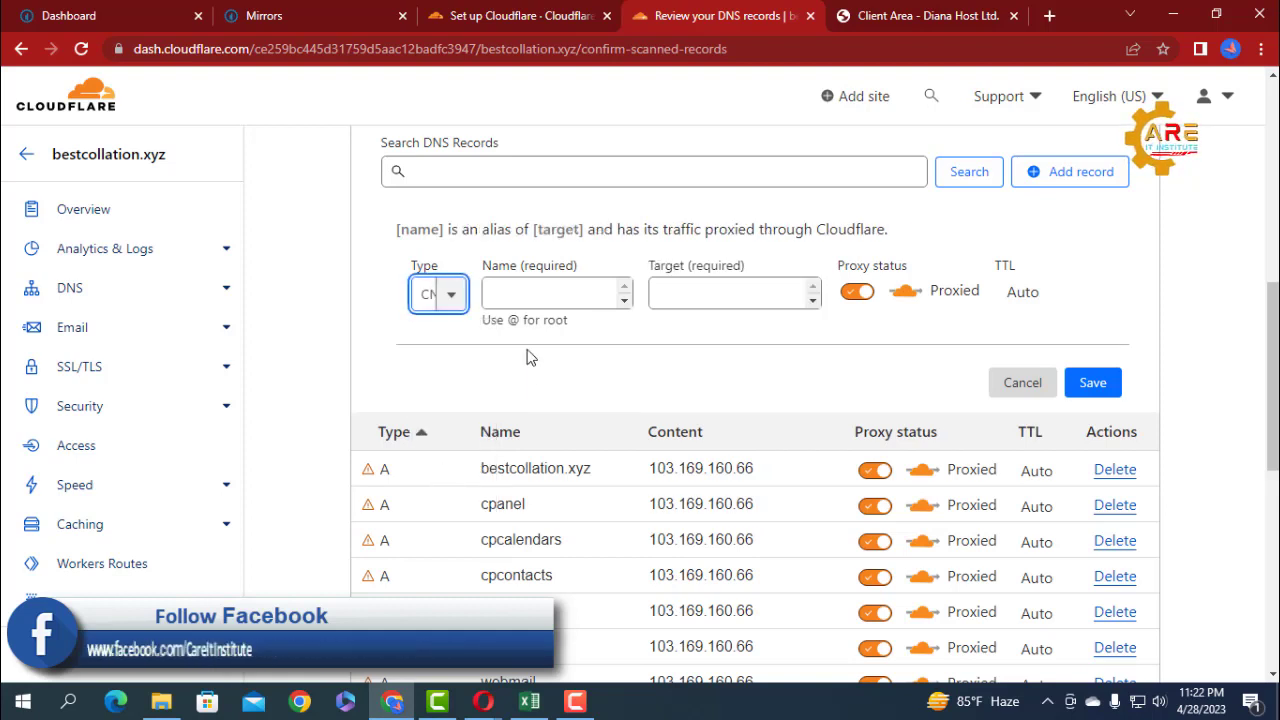
pyautogui.click(513, 295)
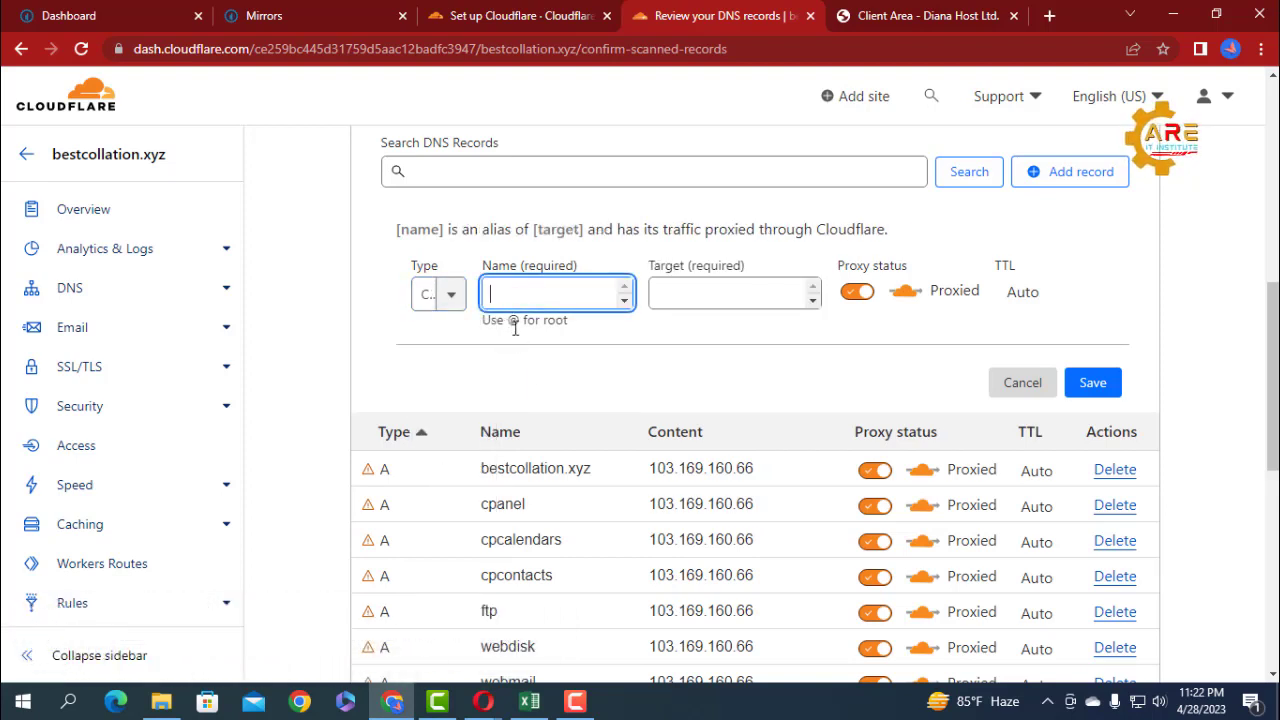
pyautogui.write('@')
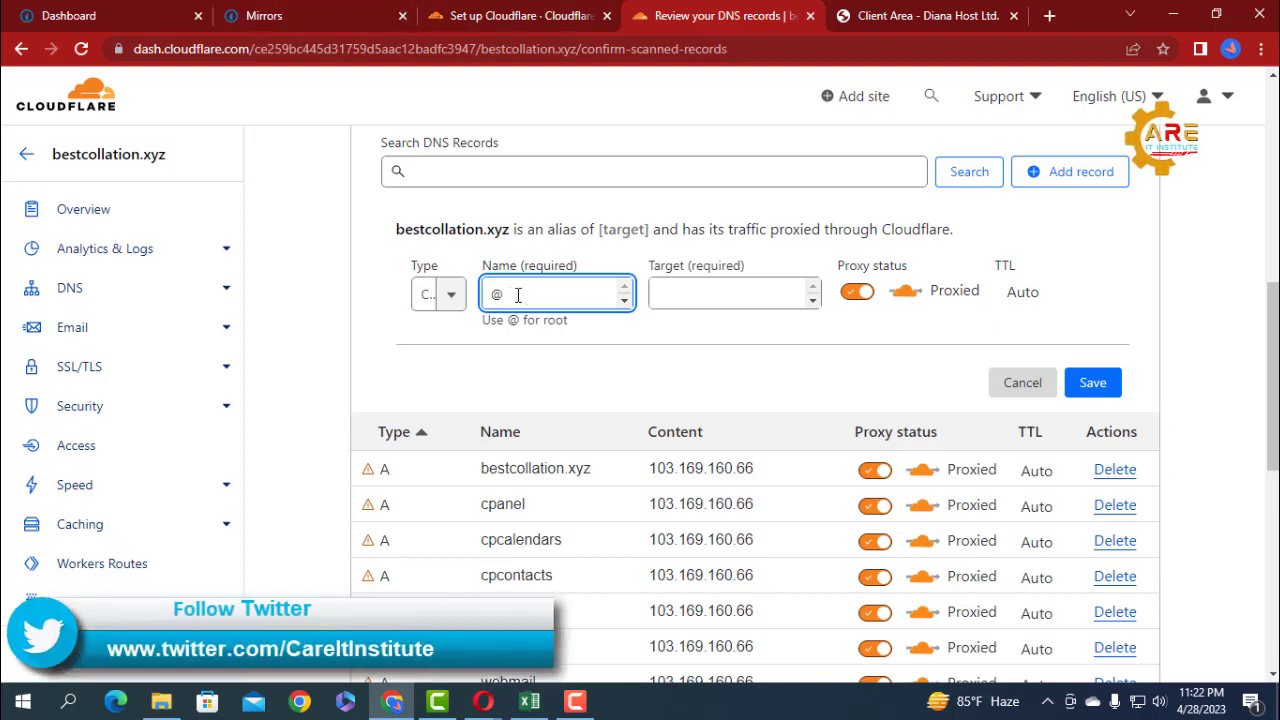
# Copy private-mirror.cplb4.com from the CPABuild mirror instructions and paste it as the target of the new CNAME record in Cloudflare.
pyautogui.click(287, 17)
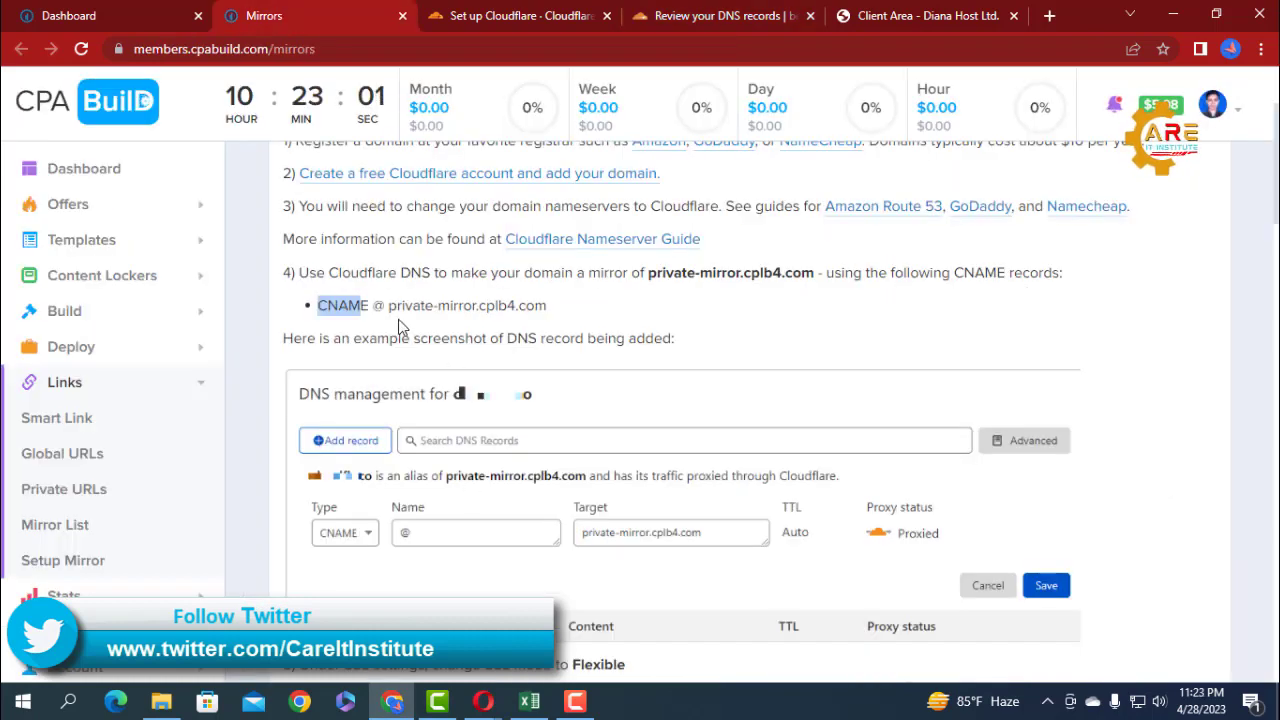
pyautogui.click(378, 303)
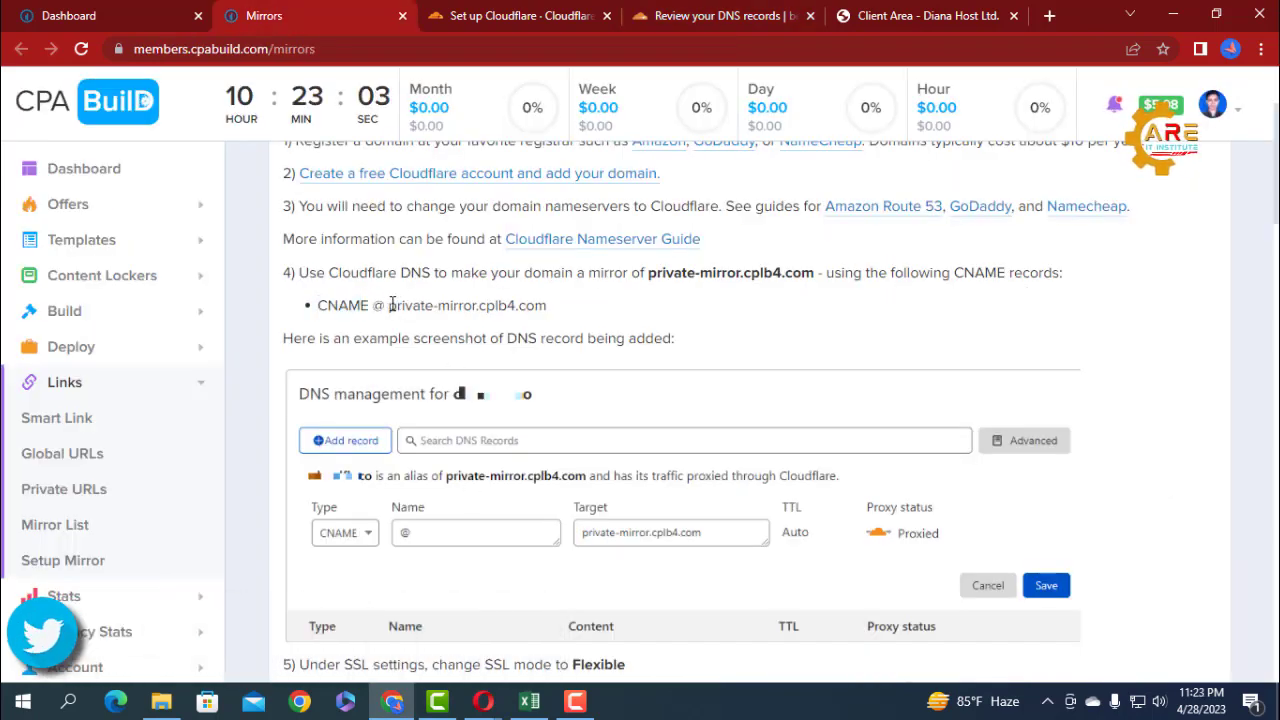
pyautogui.moveTo(390, 305); pyautogui.dragTo(549, 303)
pyautogui.hotkey('ctrl', 'c')
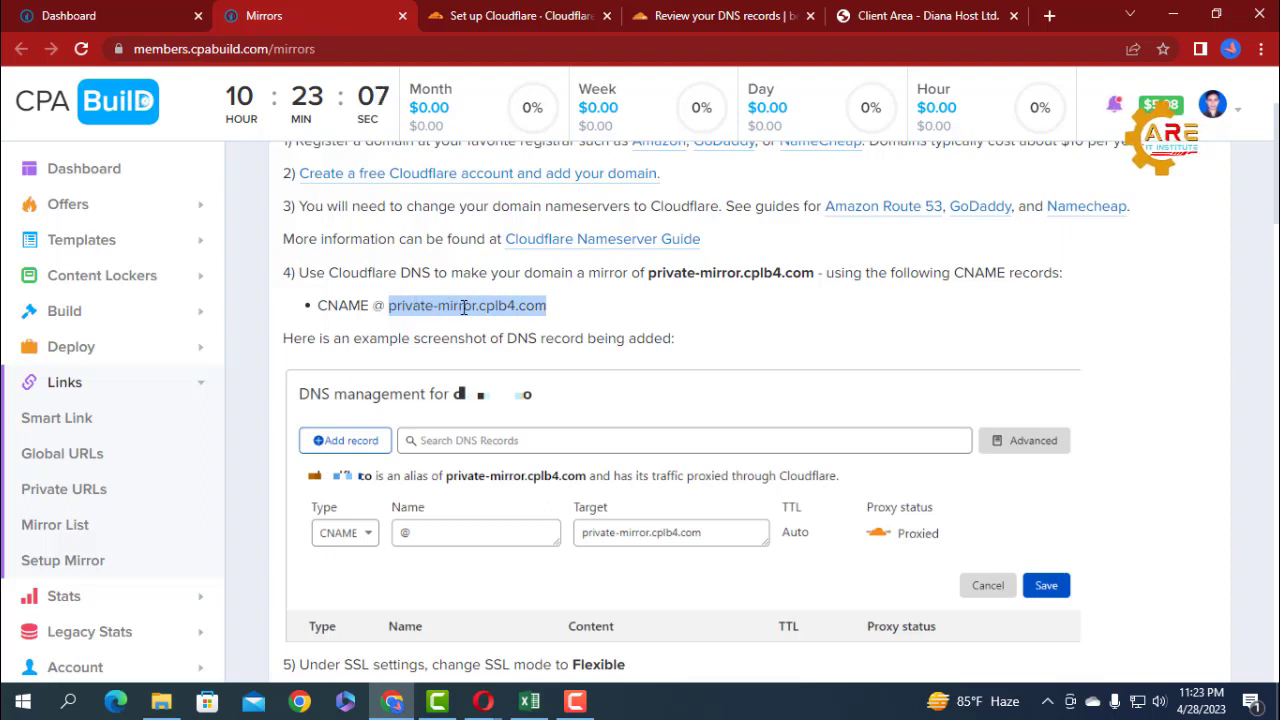
pyautogui.rightClick(498, 309)
pyautogui.click(520, 322)
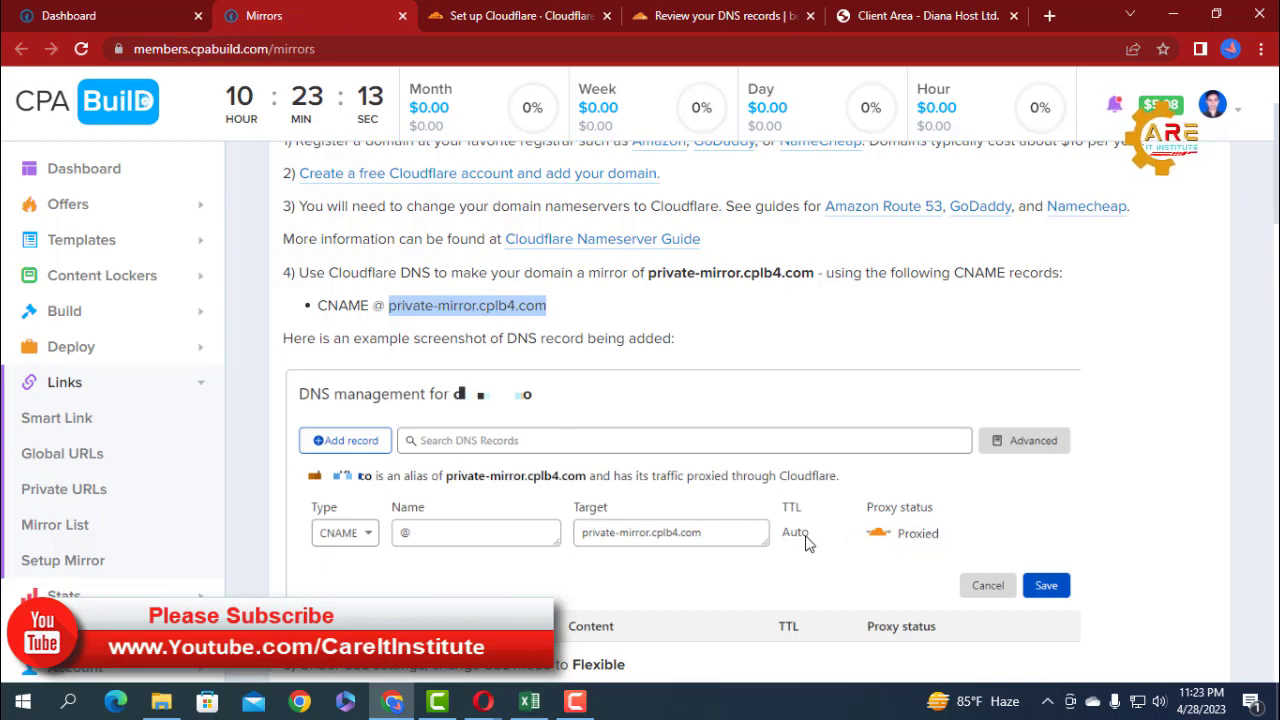
pyautogui.click(697, 18)
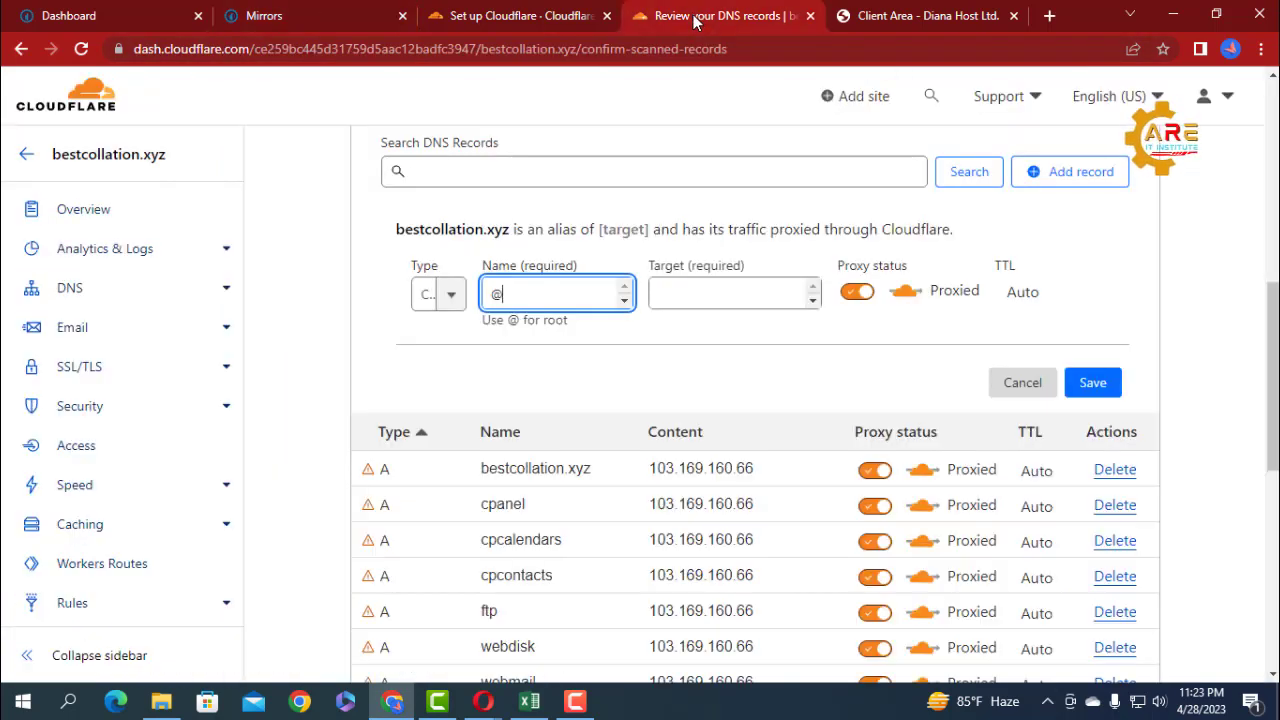
pyautogui.click(679, 295)
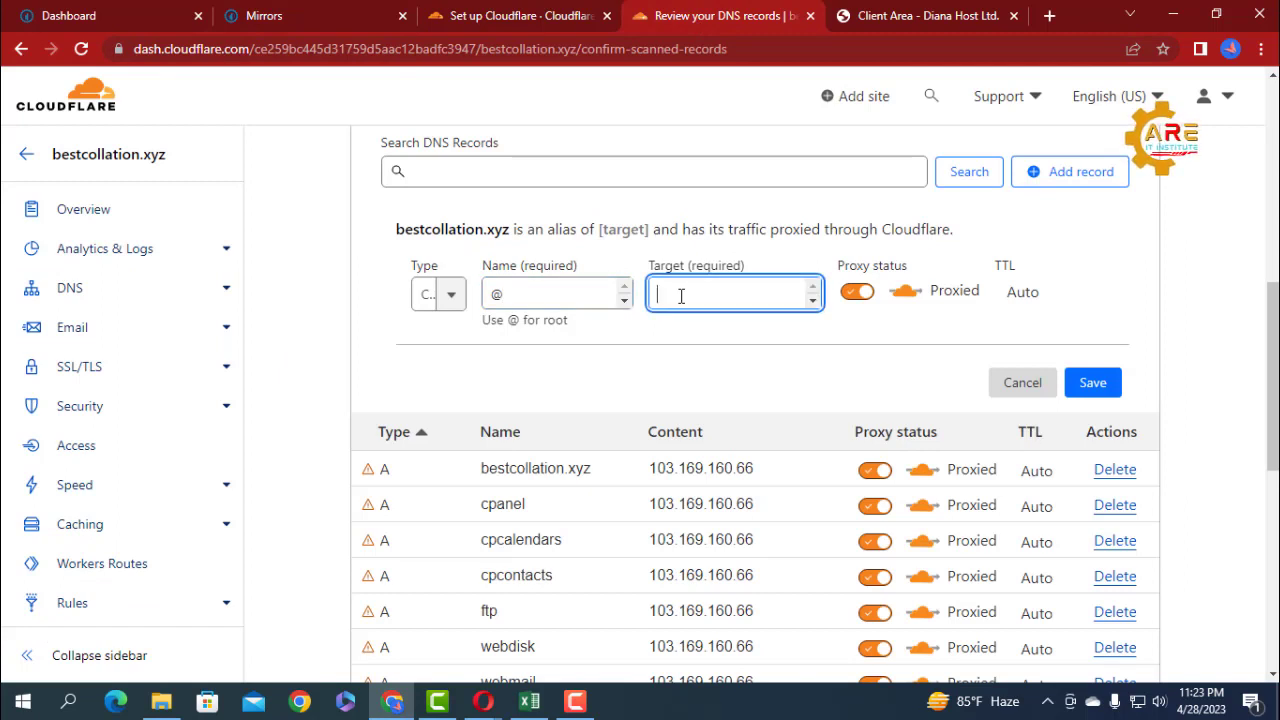
pyautogui.hotkey('ctrl', 'v')
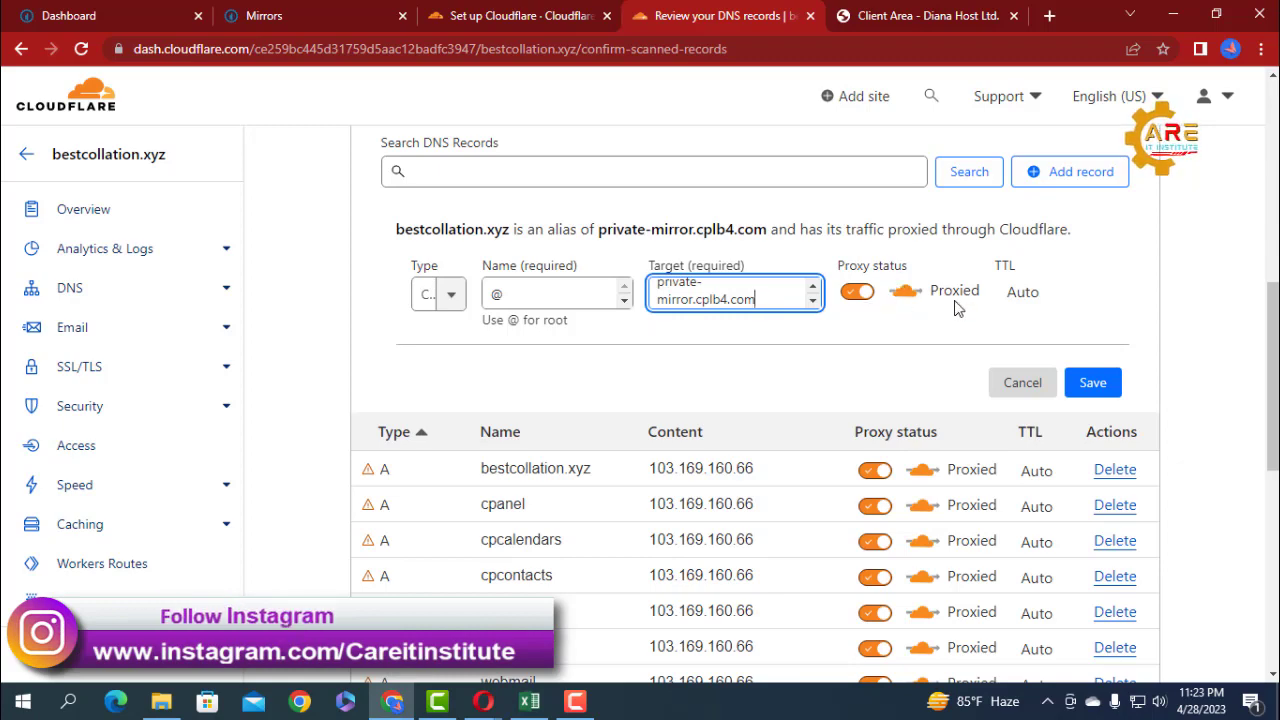
# Compare the record's proxy status with the example in the CPABuild instructions, and try to save the CNAME record in Cloudflare.
pyautogui.click(358, 21)
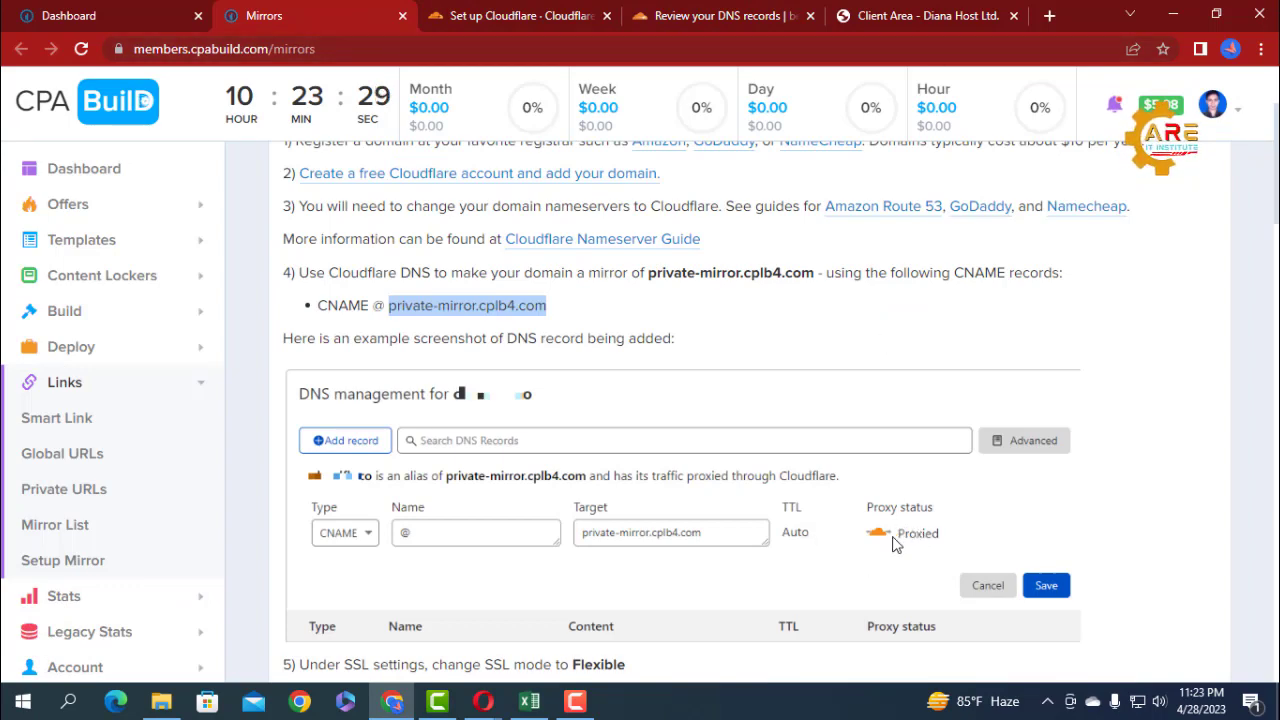
pyautogui.click(751, 19)
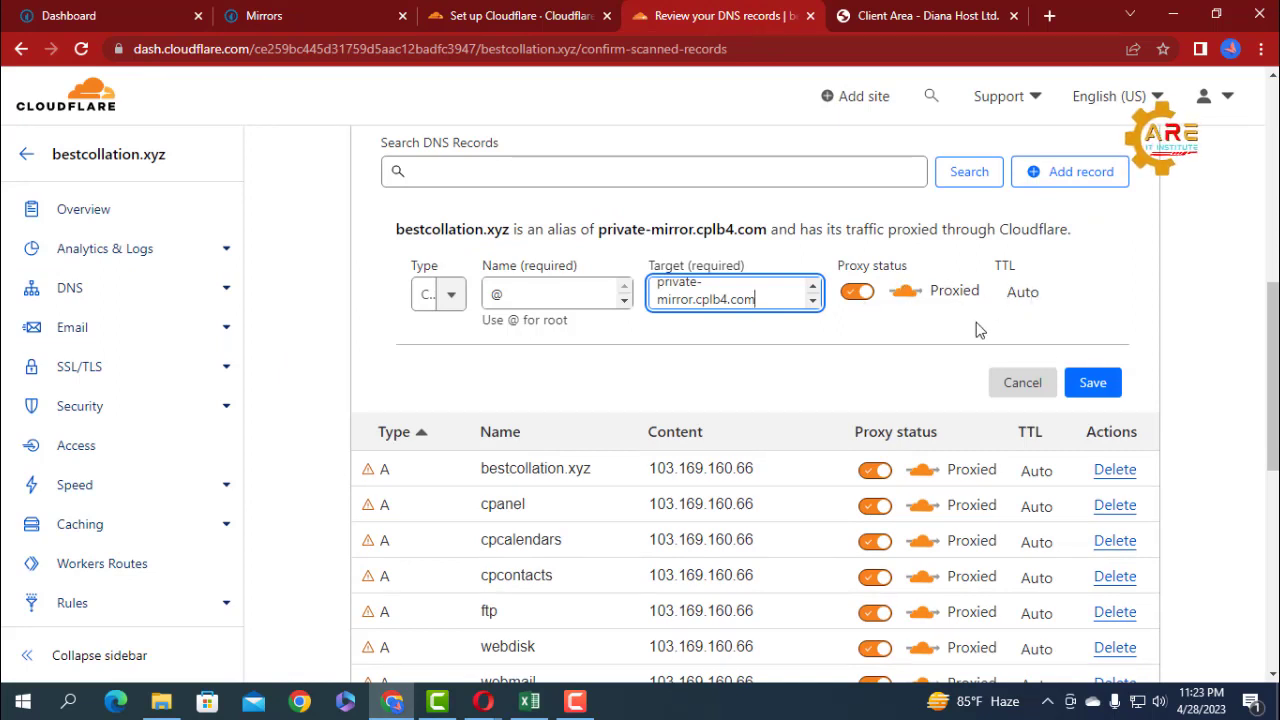
pyautogui.click(1090, 384)
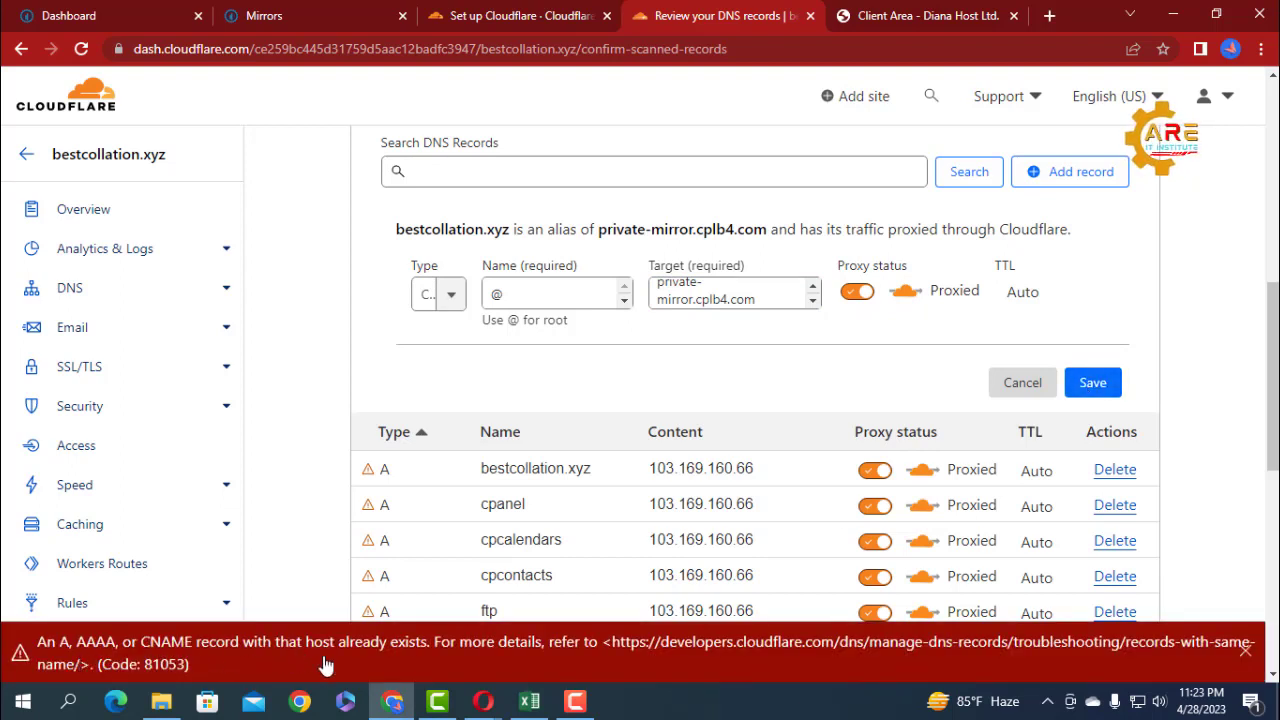
# Change the new CNAME record's name to @@ and save the record for bestcollation.xyz.
pyautogui.click(536, 294)
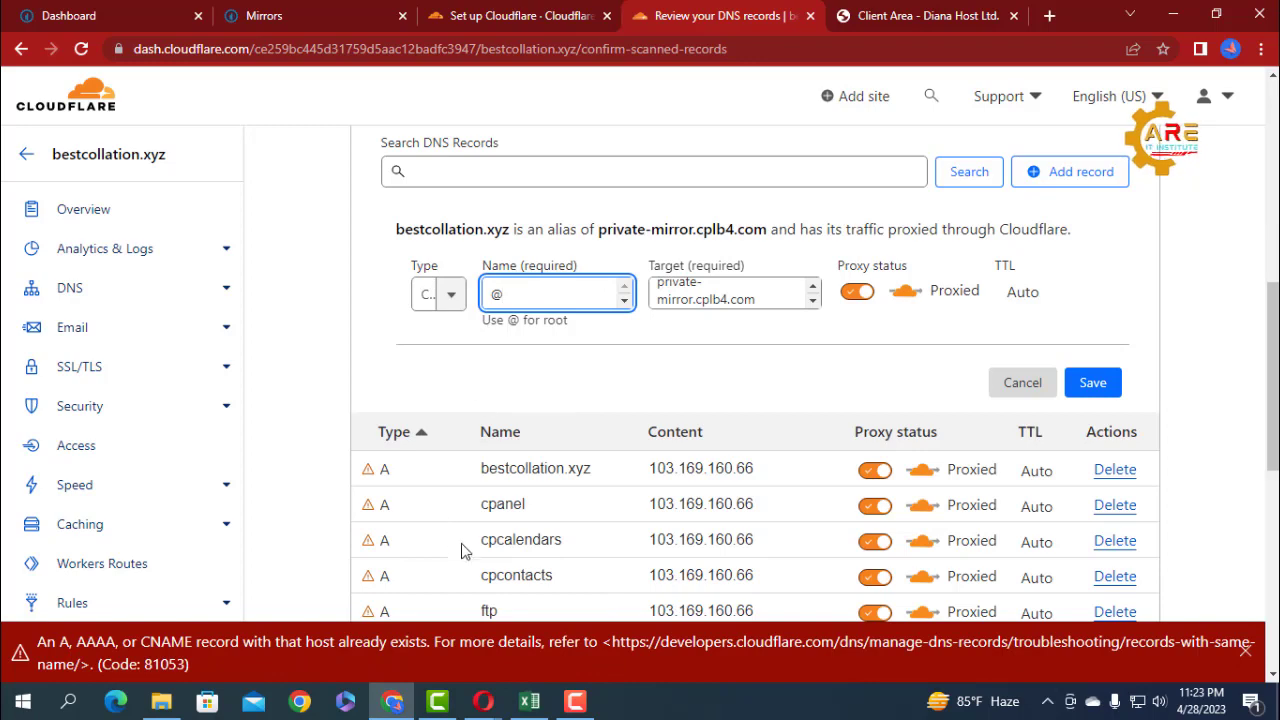
pyautogui.scroll(-2, 505, 500)
pyautogui.scroll(3, 503, 483)
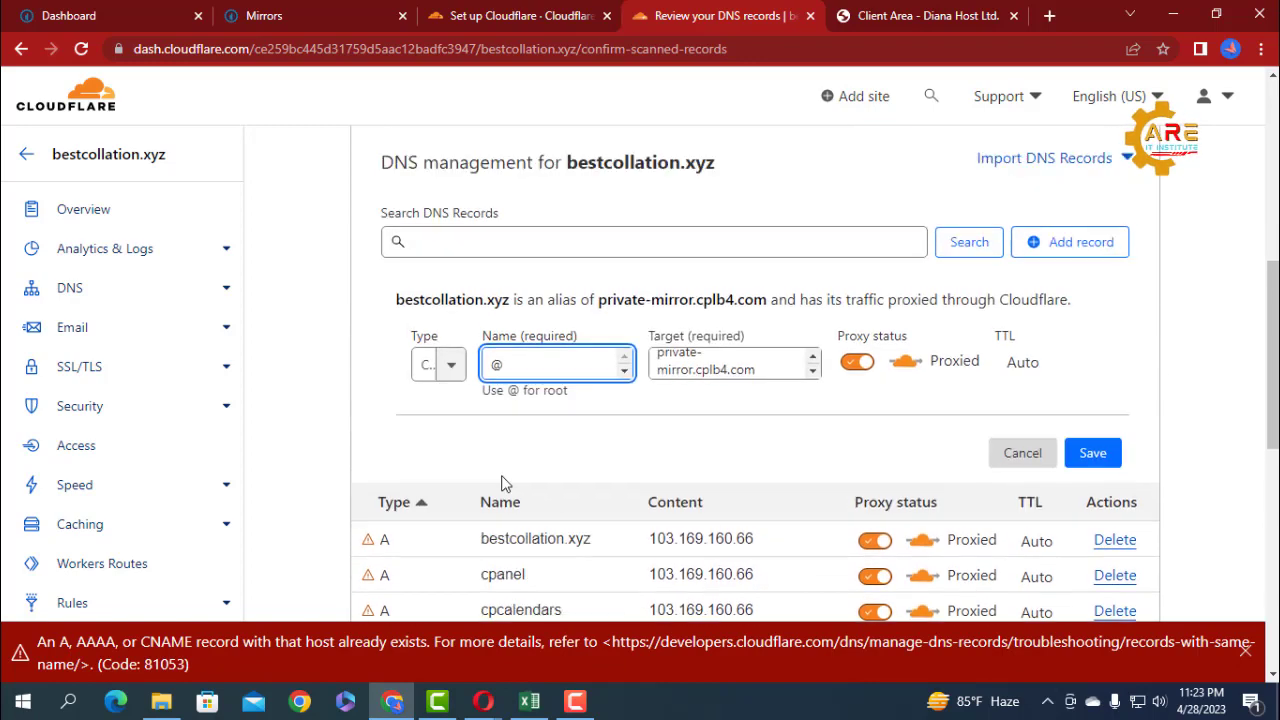
pyautogui.doubleClick(490, 387)
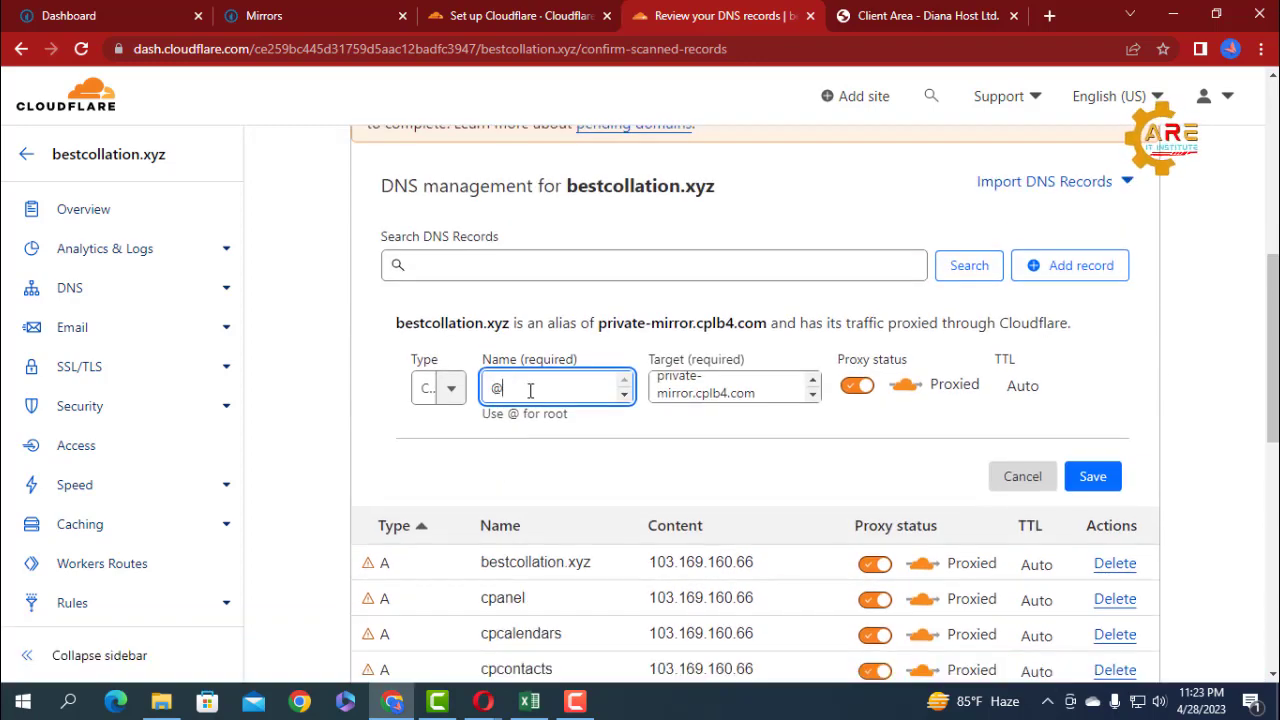
pyautogui.write('@')
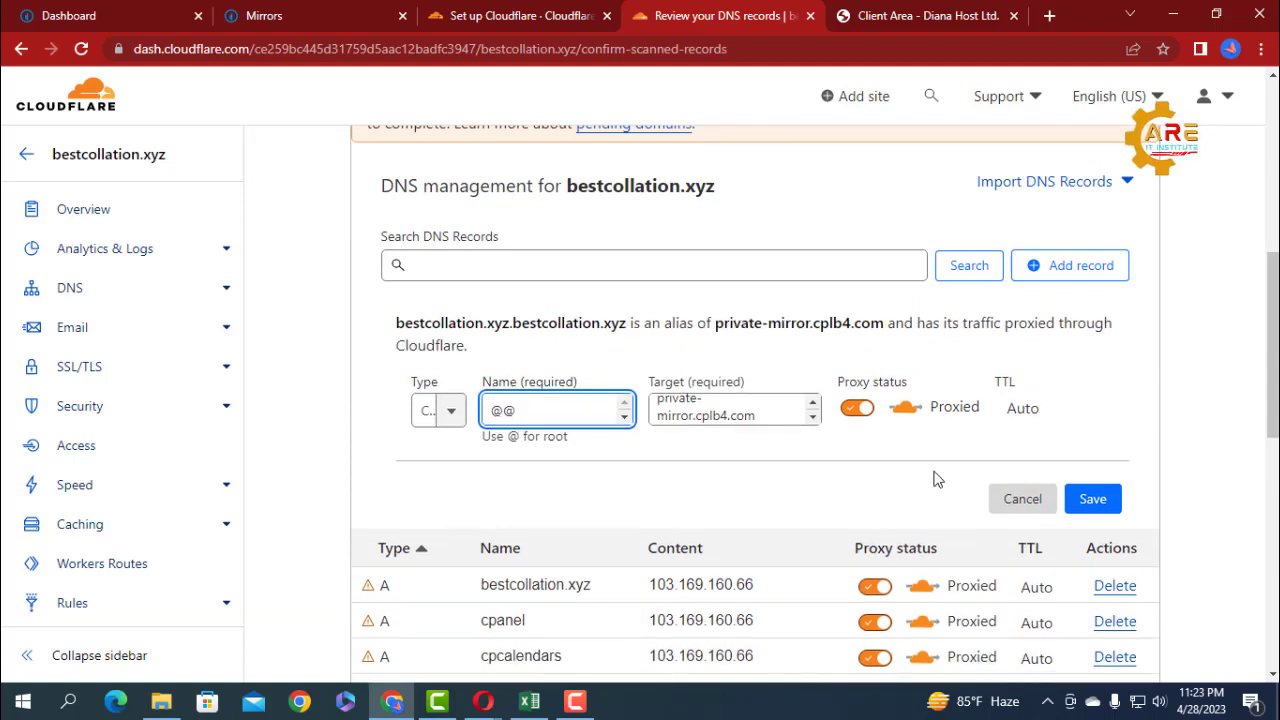
pyautogui.click(1093, 498)
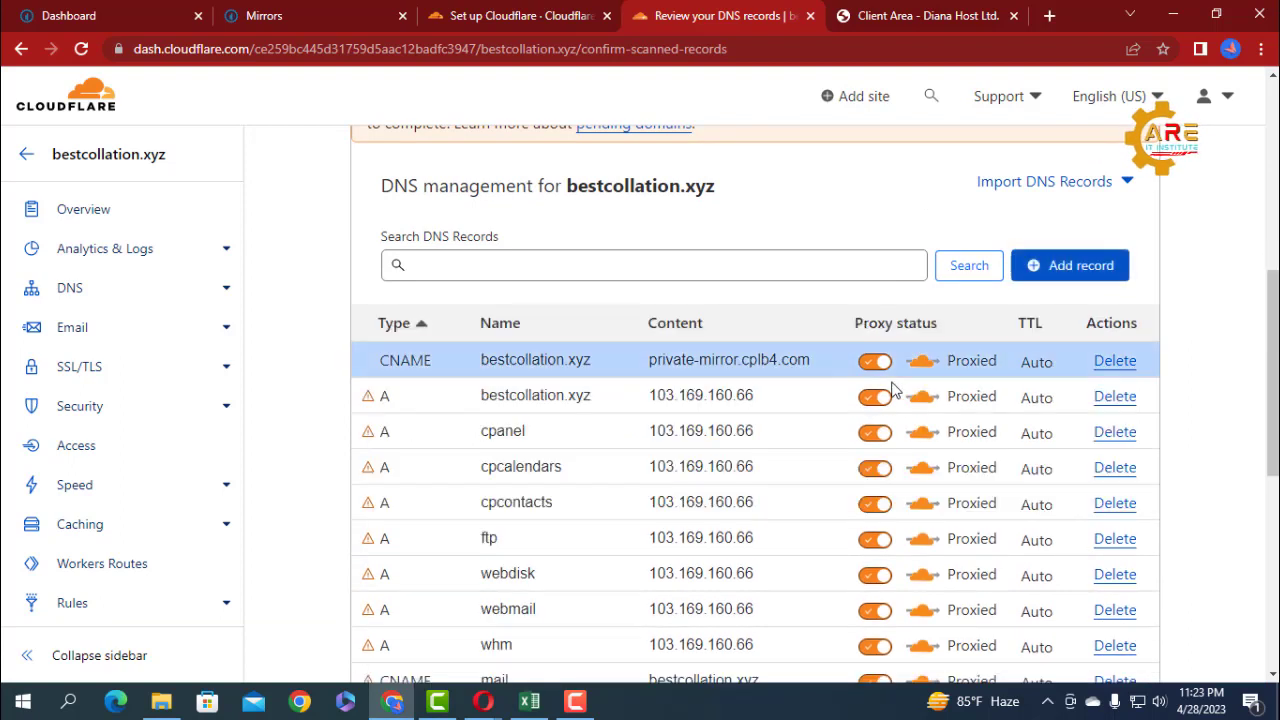
# Accept the DNS records for bestcollation.xyz and review which nameservers Cloudflare requires removing and adding.
pyautogui.click(513, 366)
pyautogui.scroll(-5, 957, 357)
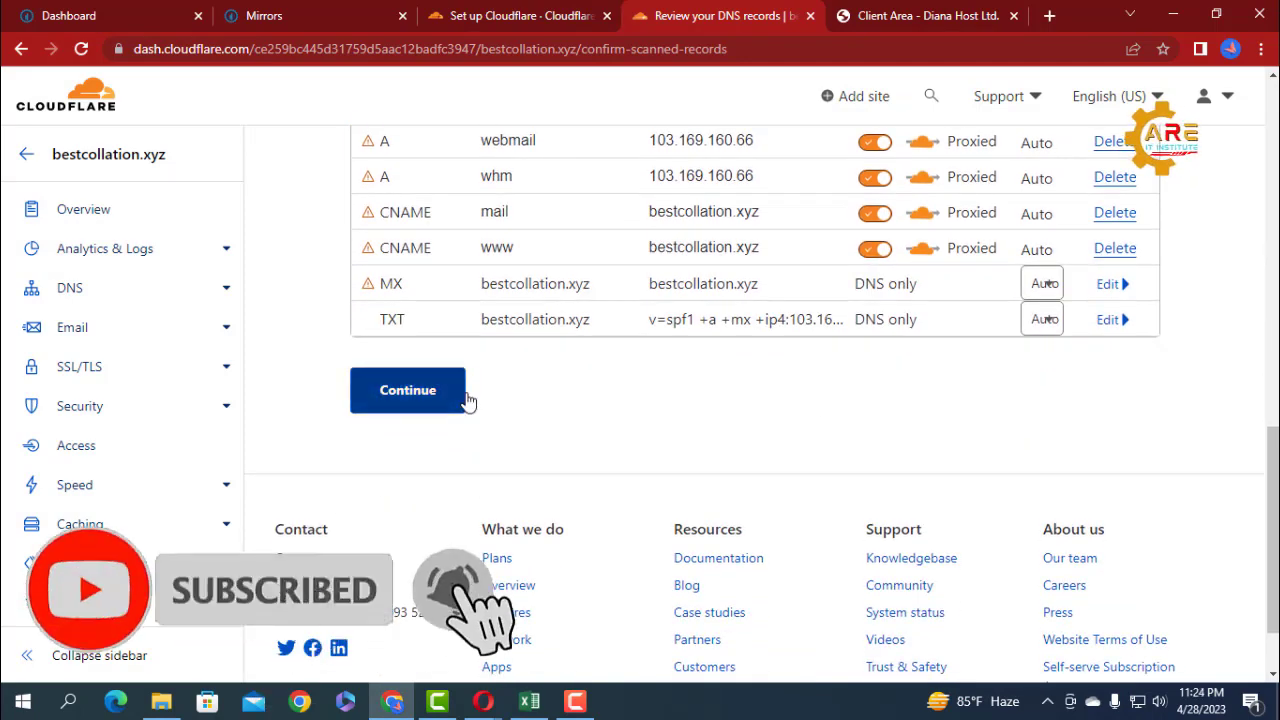
pyautogui.click(463, 395)
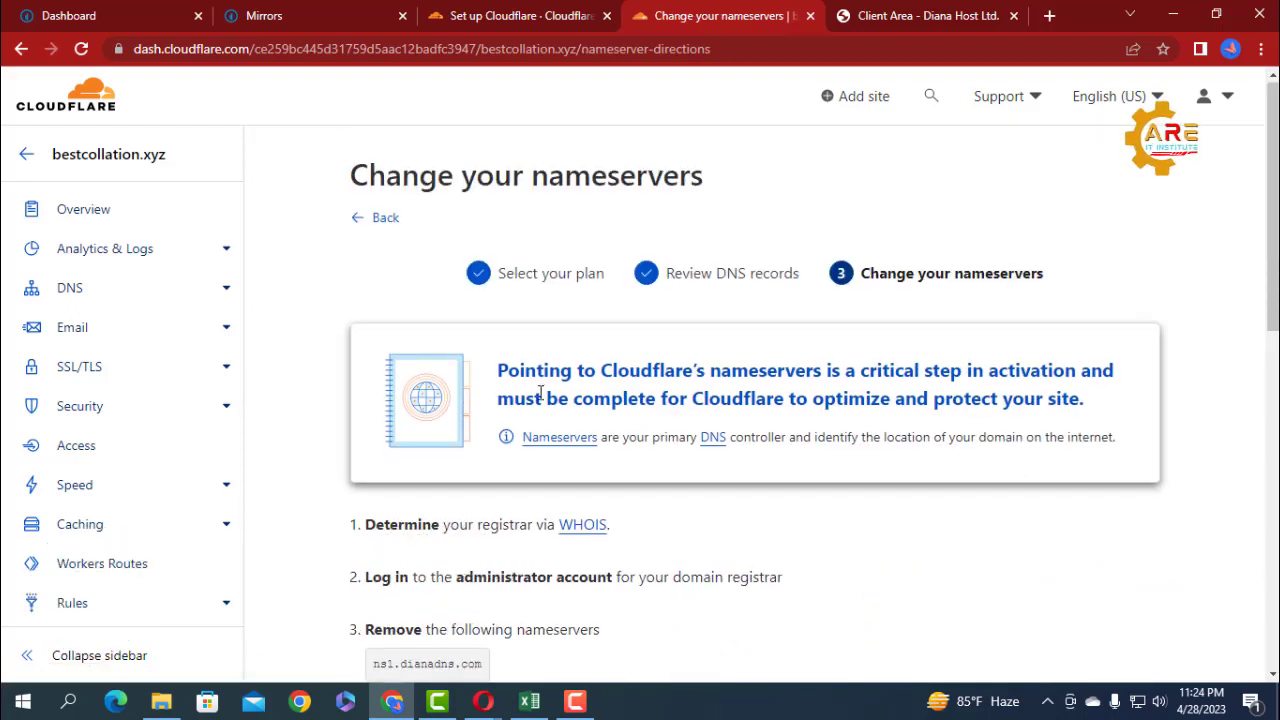
pyautogui.scroll(-5, 540, 393)
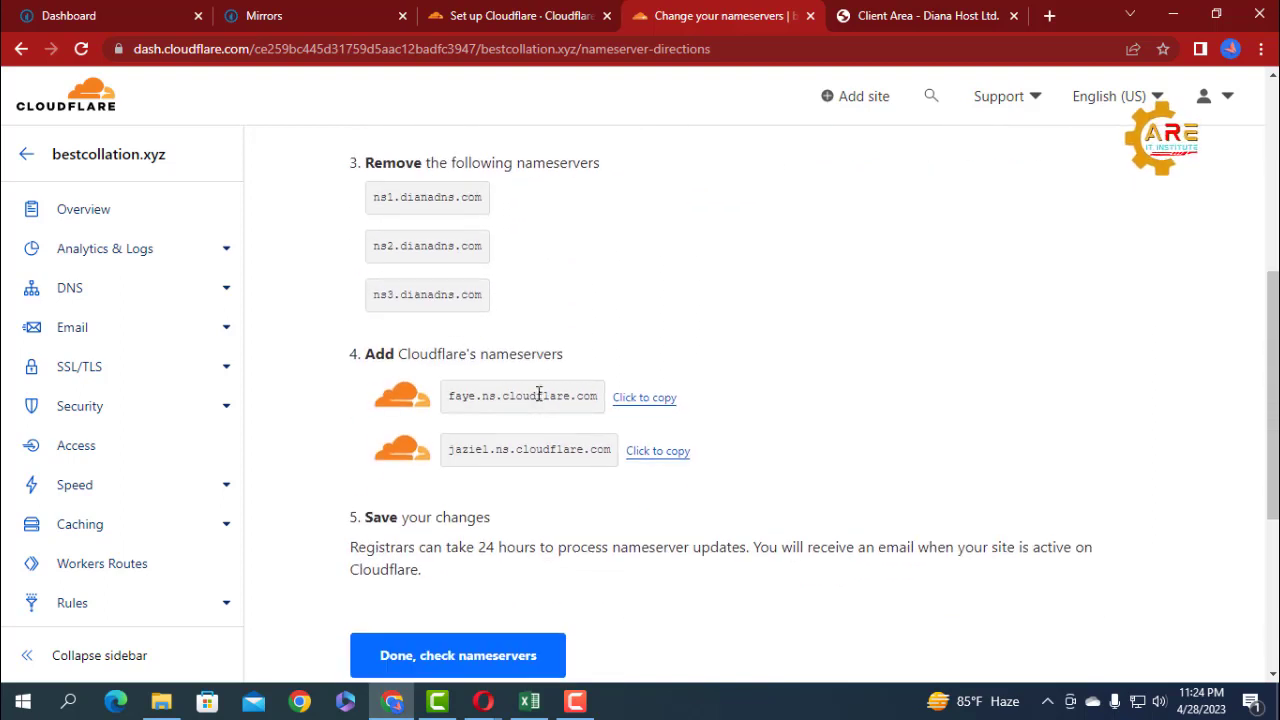
pyautogui.scroll(1, 537, 394)
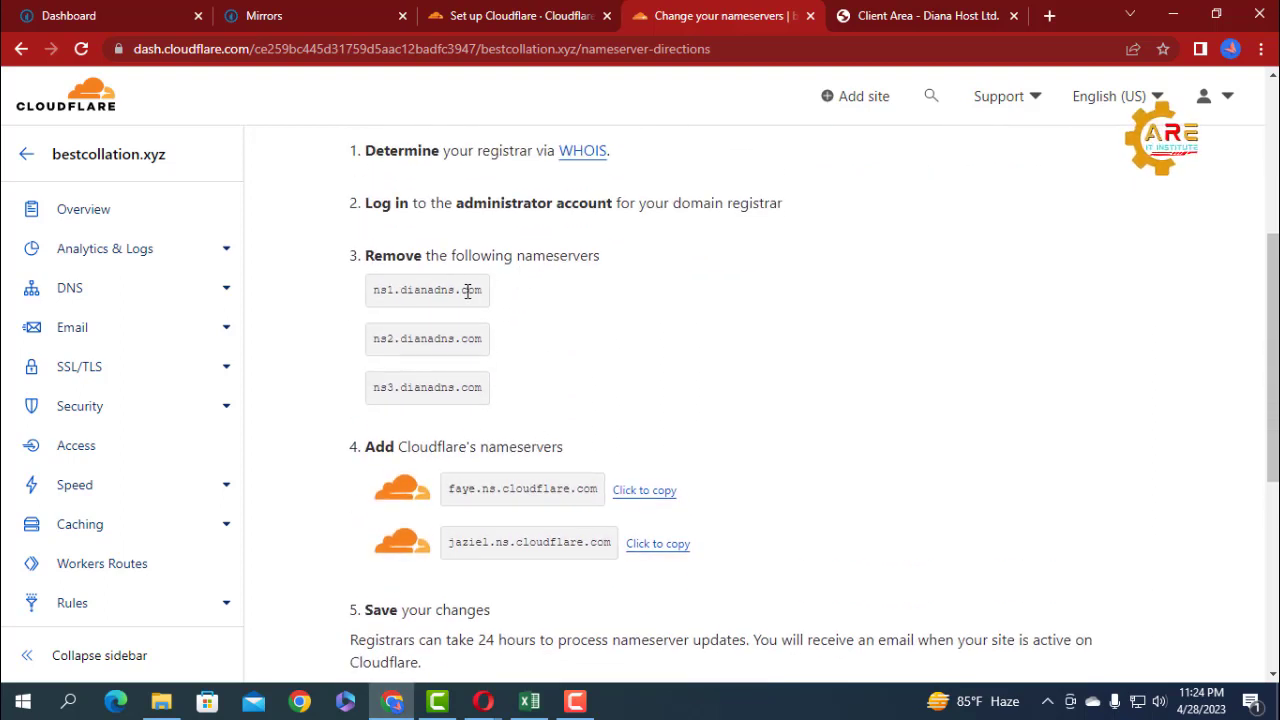
pyautogui.scroll(1, 463, 405)
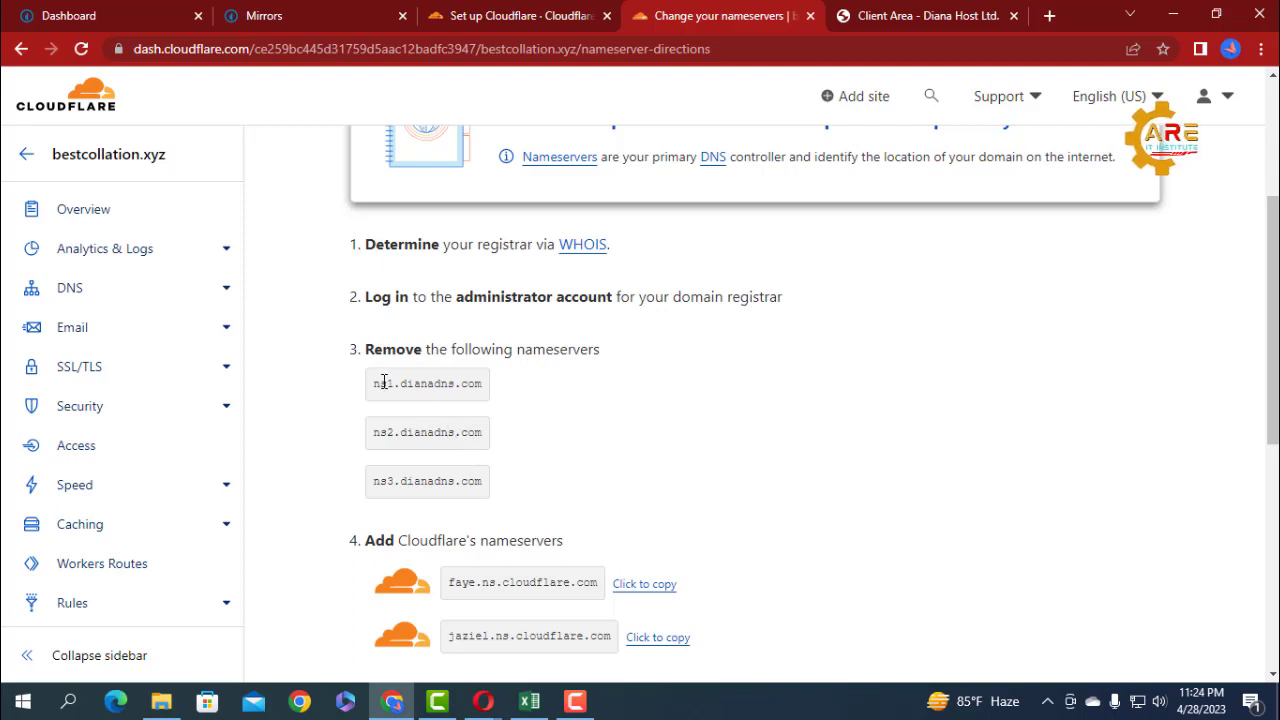
pyautogui.scroll(-1, 538, 511)
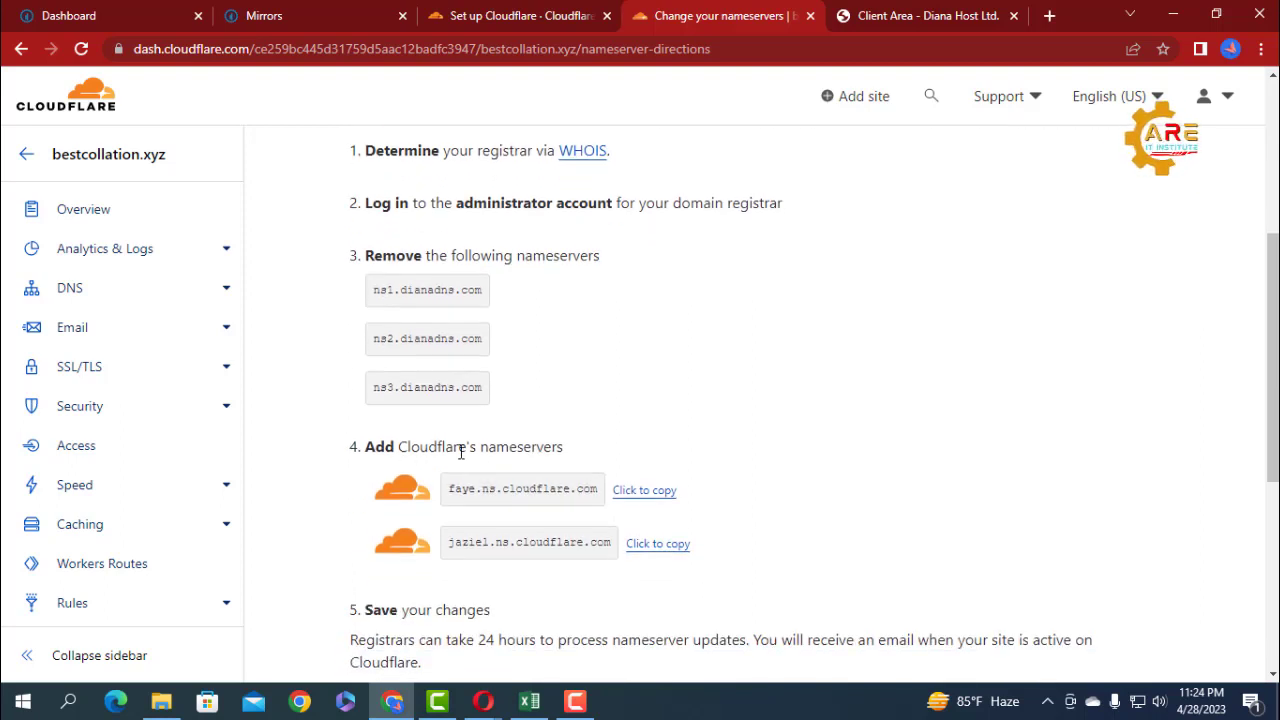
pyautogui.scroll(-1, 563, 449)
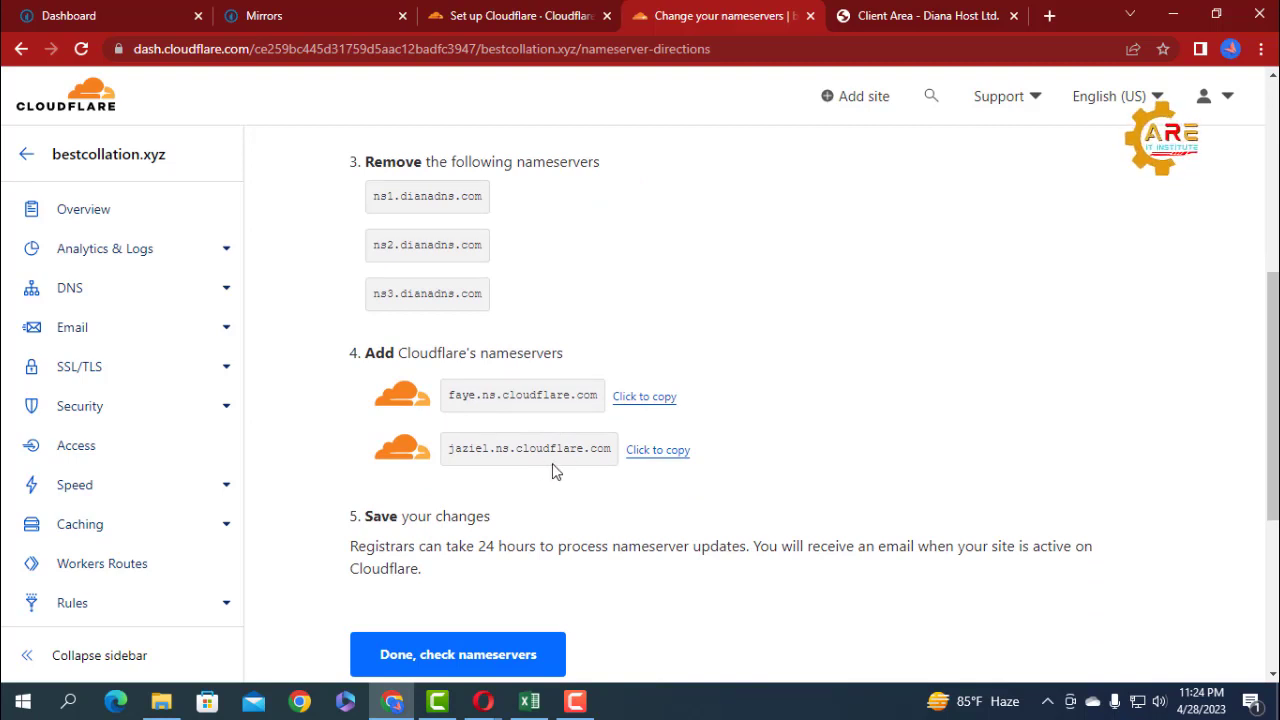
# Switch to the DianaHost client area and open nameserver management for bestcollation.xyz.
pyautogui.click(886, 22)
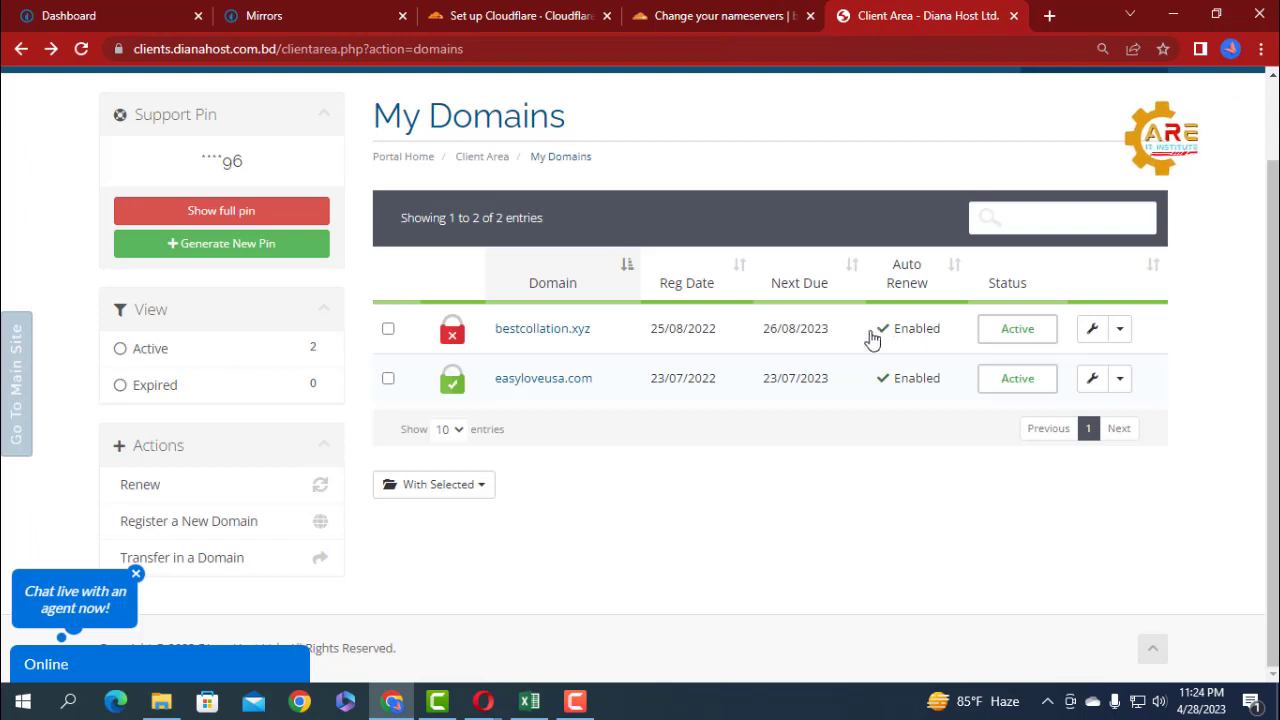
pyautogui.click(1119, 329)
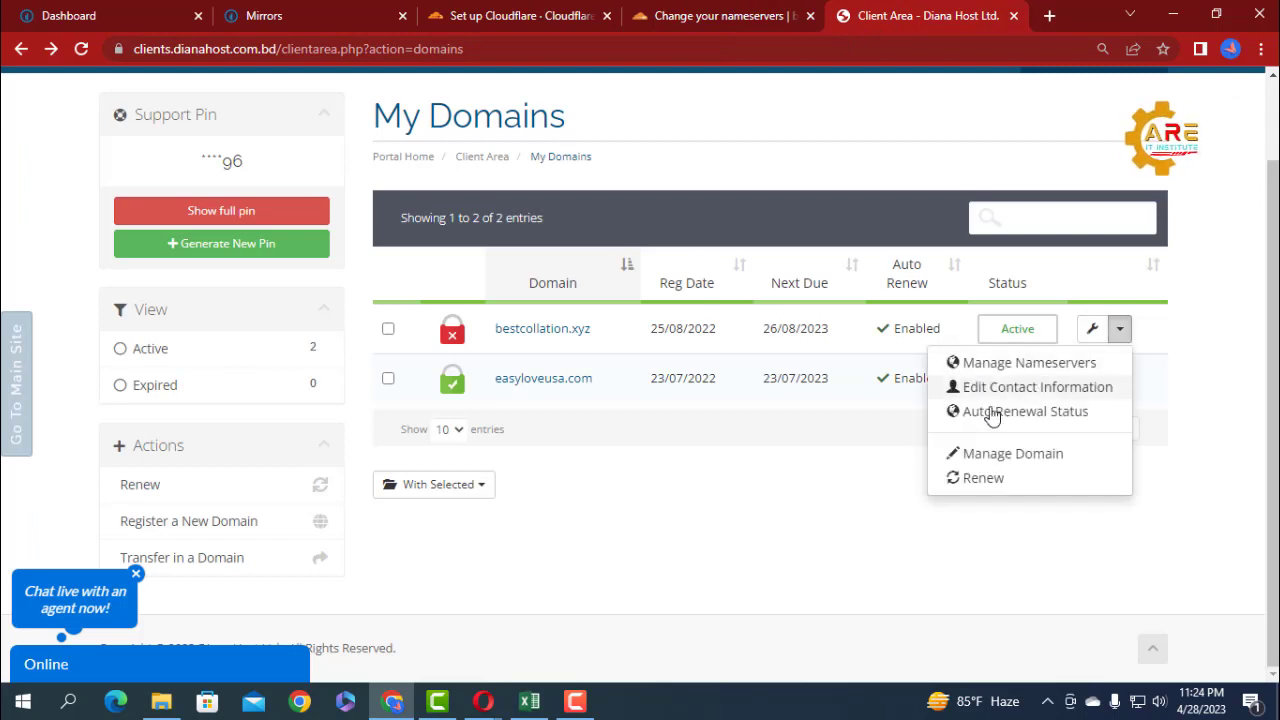
pyautogui.click(1029, 363)
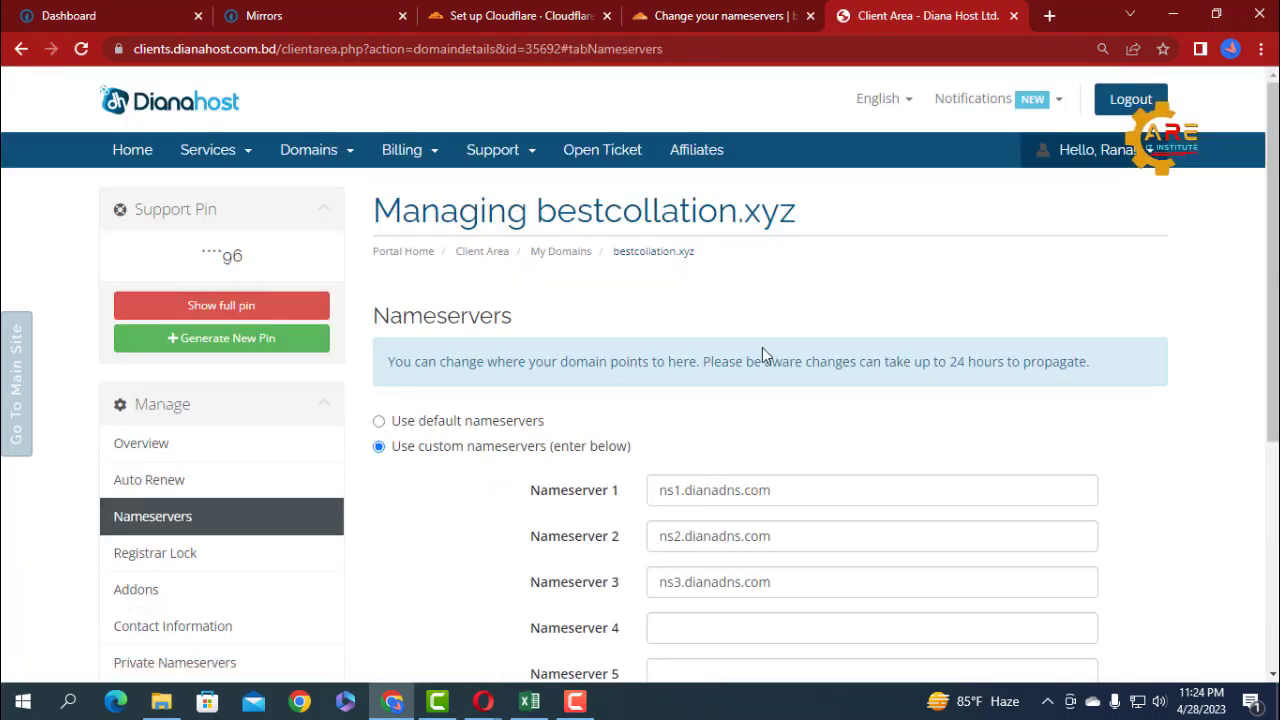
# Clear the existing custom nameservers 1, 2 and 3 of bestcollation.xyz.
pyautogui.scroll(-3, 761, 347)
pyautogui.click(791, 208)
pyautogui.moveTo(791, 208); pyautogui.dragTo(650, 202)
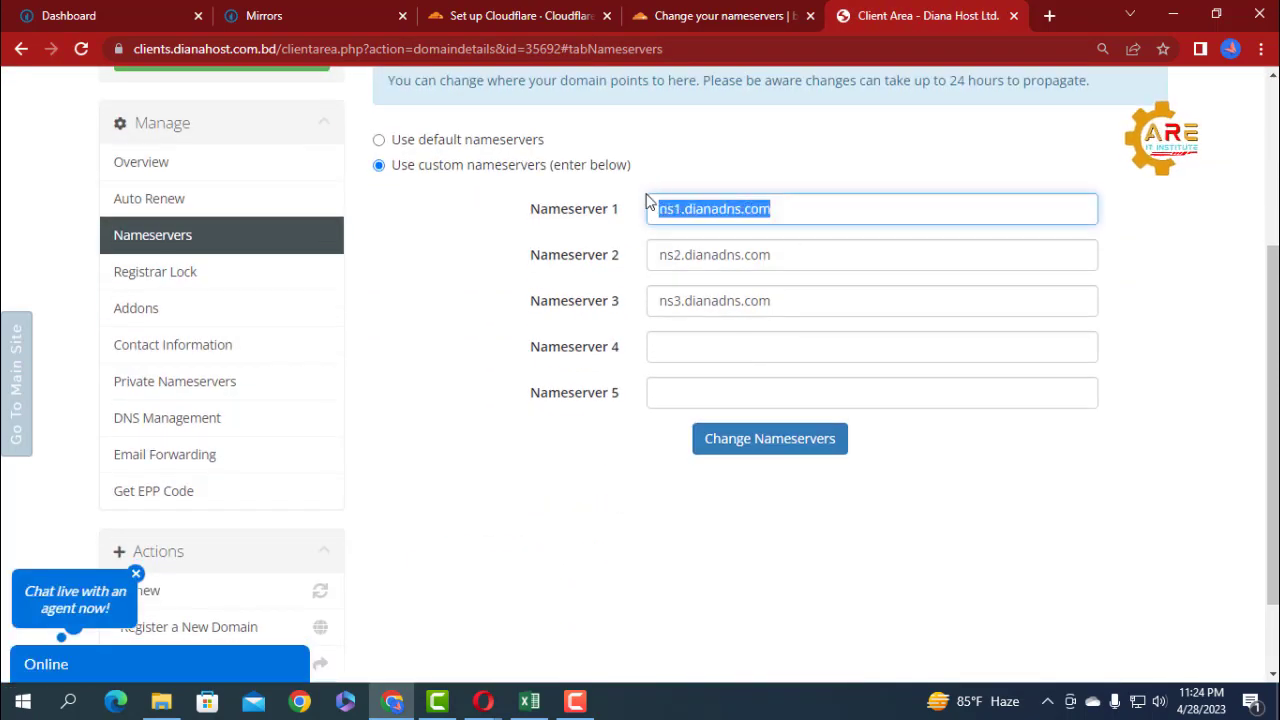
pyautogui.press('BackSpace')
pyautogui.click(790, 255)
pyautogui.moveTo(790, 255); pyautogui.dragTo(644, 250)
pyautogui.press('BackSpace')
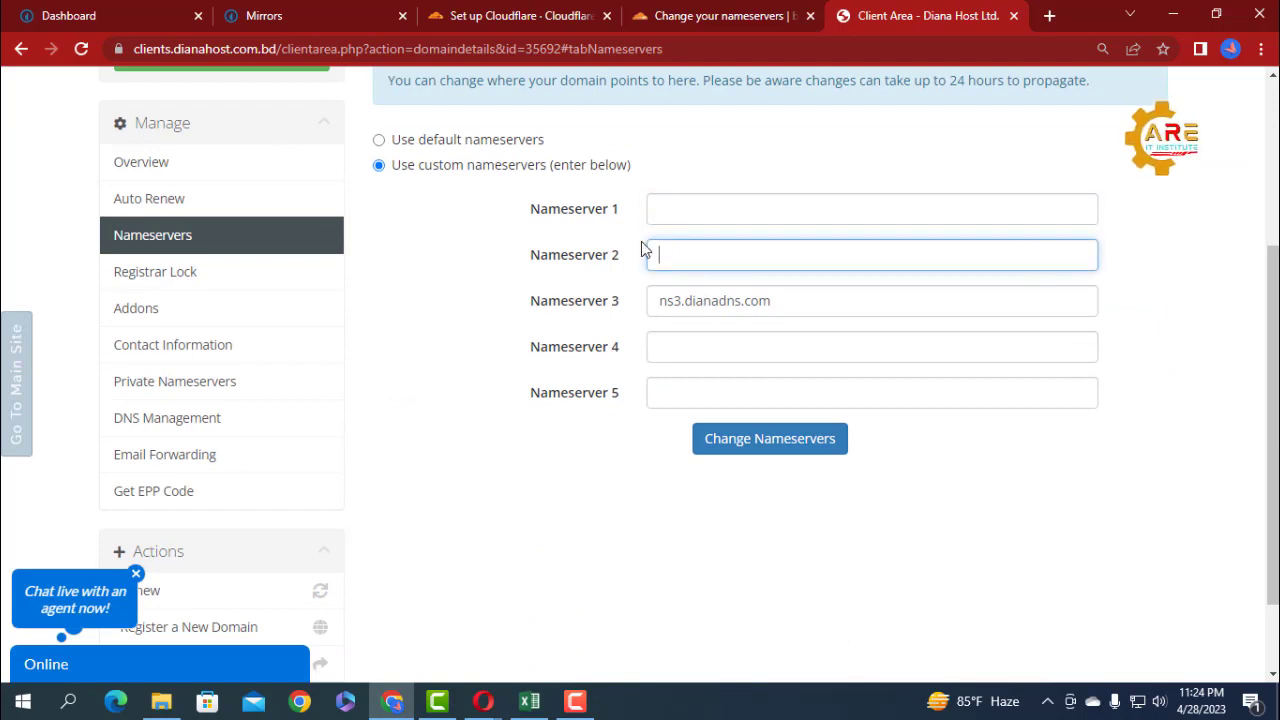
pyautogui.moveTo(812, 305); pyautogui.dragTo(616, 302)
pyautogui.press('BackSpace')
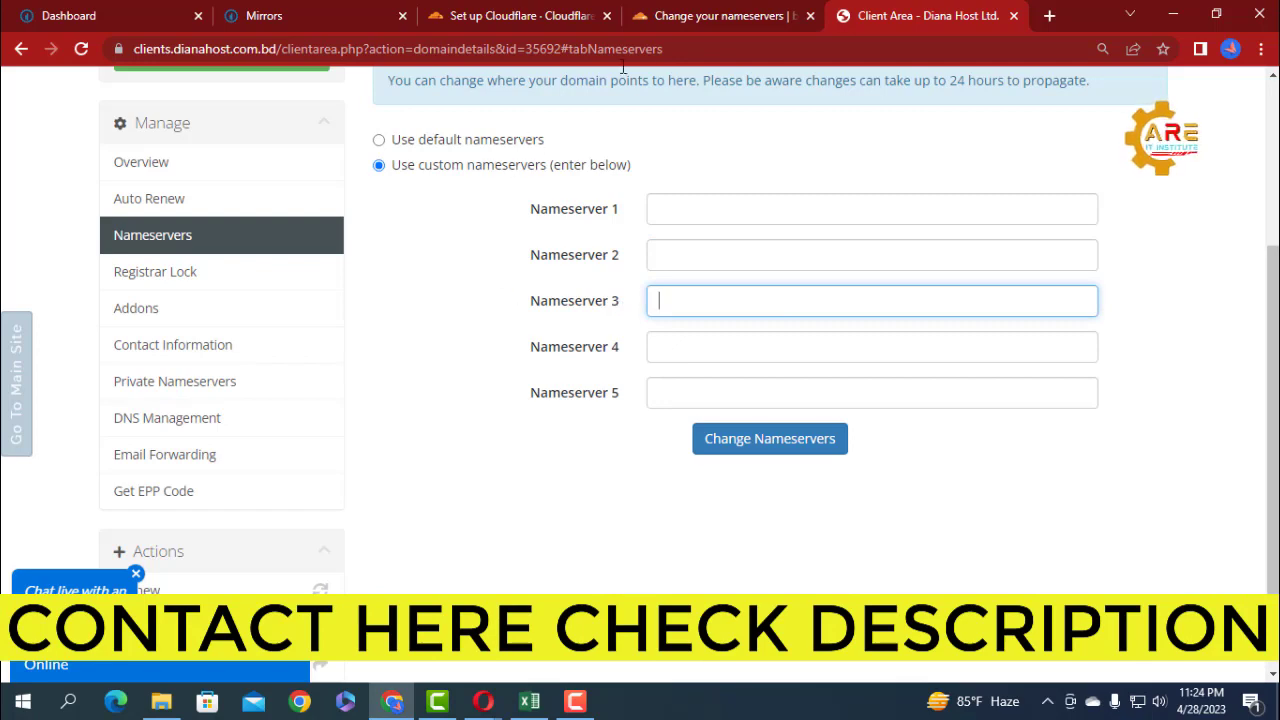
# Copy faye.ns.cloudflare.com from Cloudflare's nameserver instructions and enter it as Nameserver 1 in DianaHost, leaving Nameserver 3 empty.
pyautogui.click(688, 17)
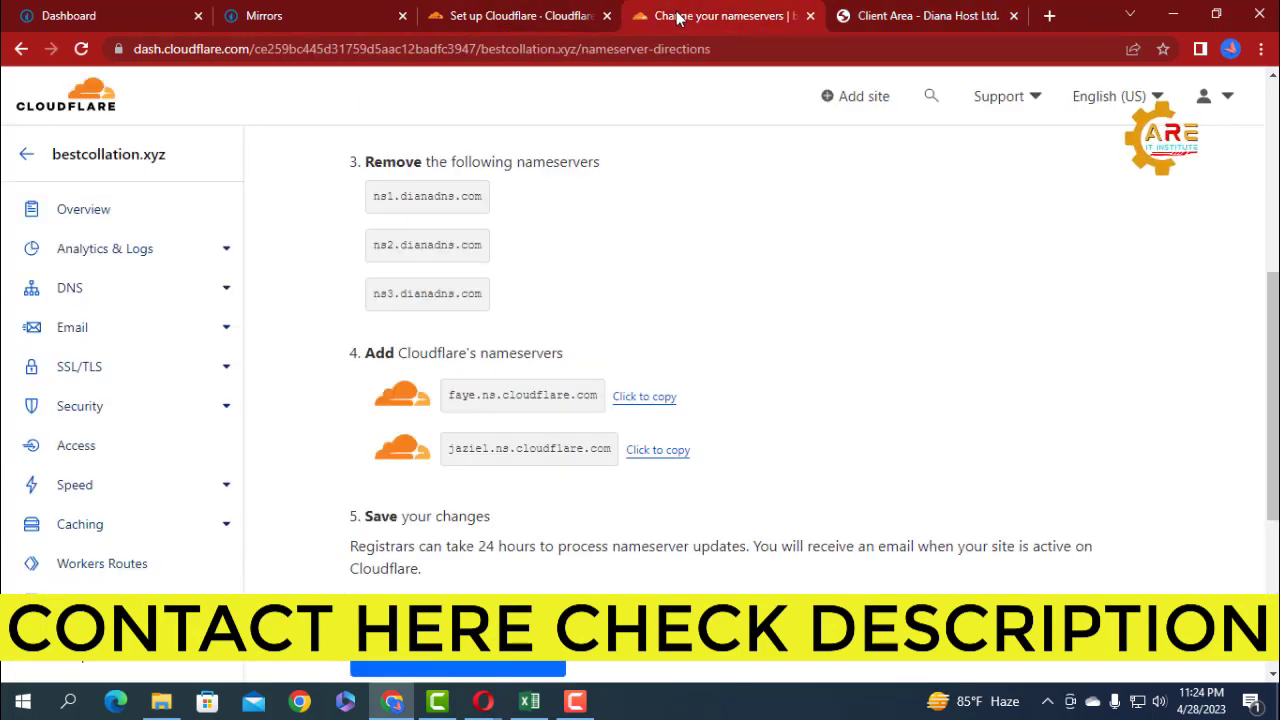
pyautogui.click(628, 397)
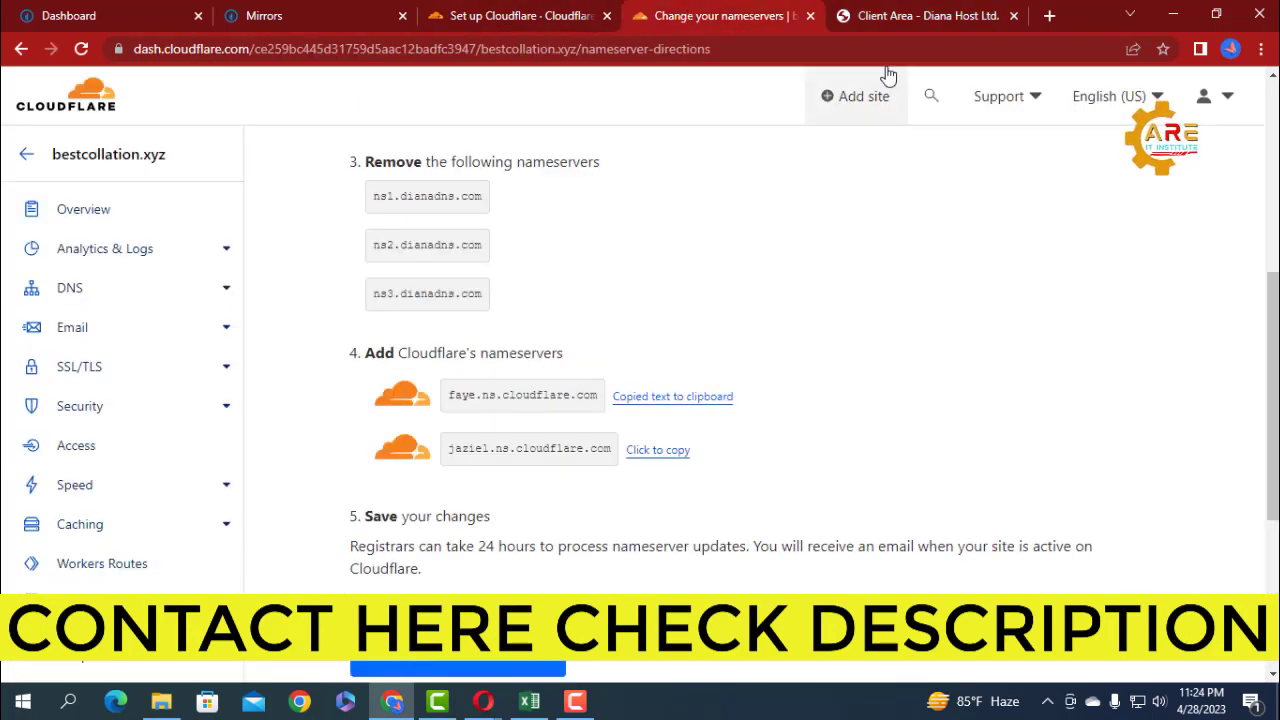
pyautogui.click(885, 16)
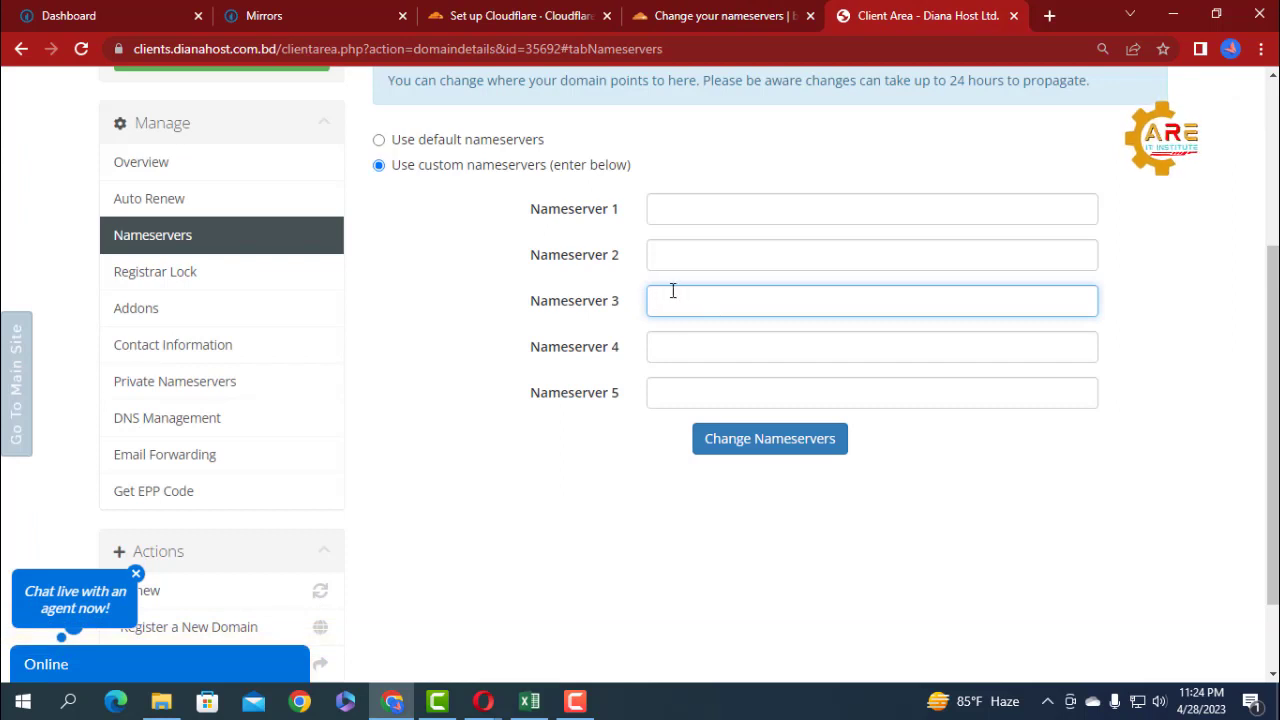
pyautogui.hotkey('ctrl', 'v')
pyautogui.moveTo(809, 301); pyautogui.dragTo(630, 297)
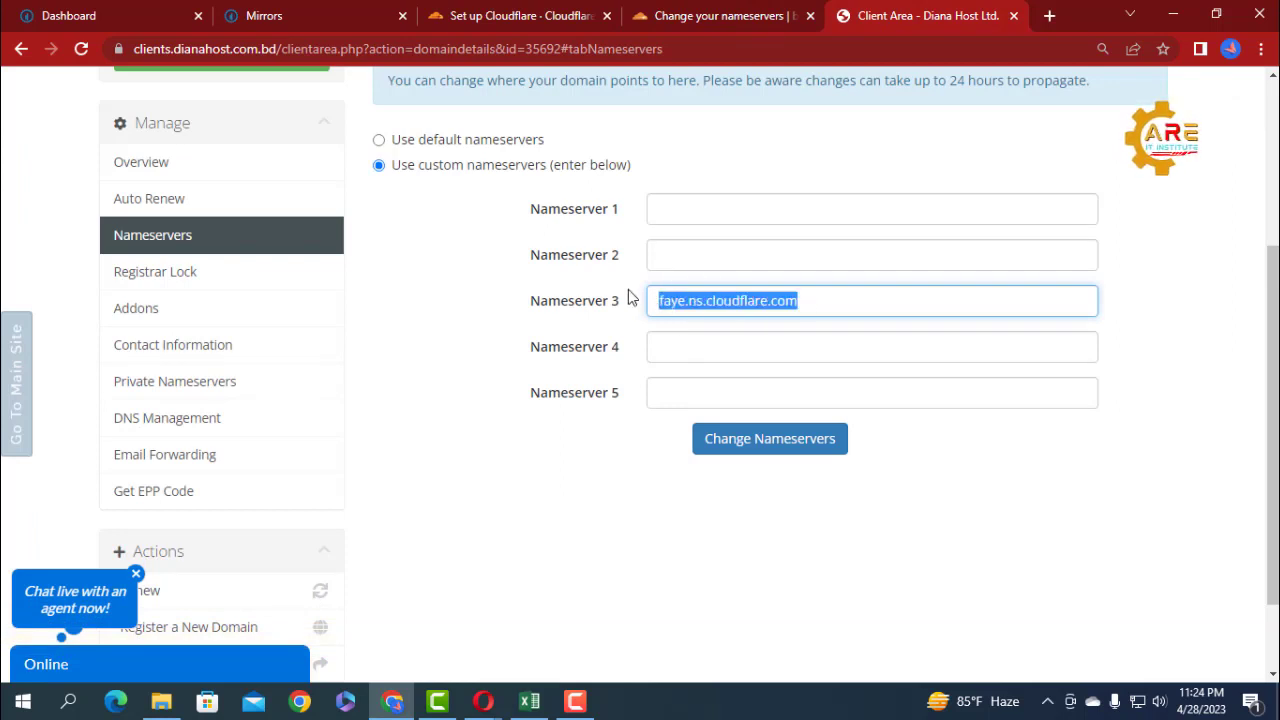
pyautogui.click(686, 211)
pyautogui.hotkey('ctrl', 'v')
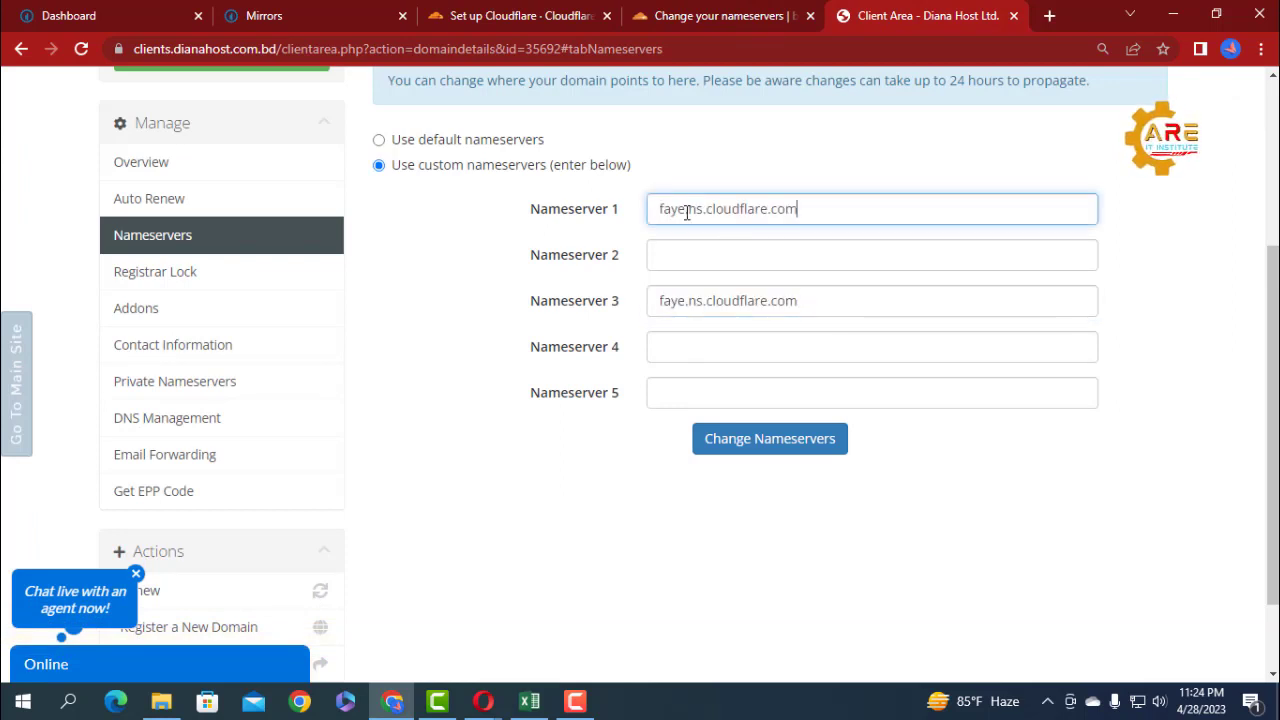
pyautogui.moveTo(810, 301); pyautogui.dragTo(590, 300)
pyautogui.hotkey('ctrl', 'x')
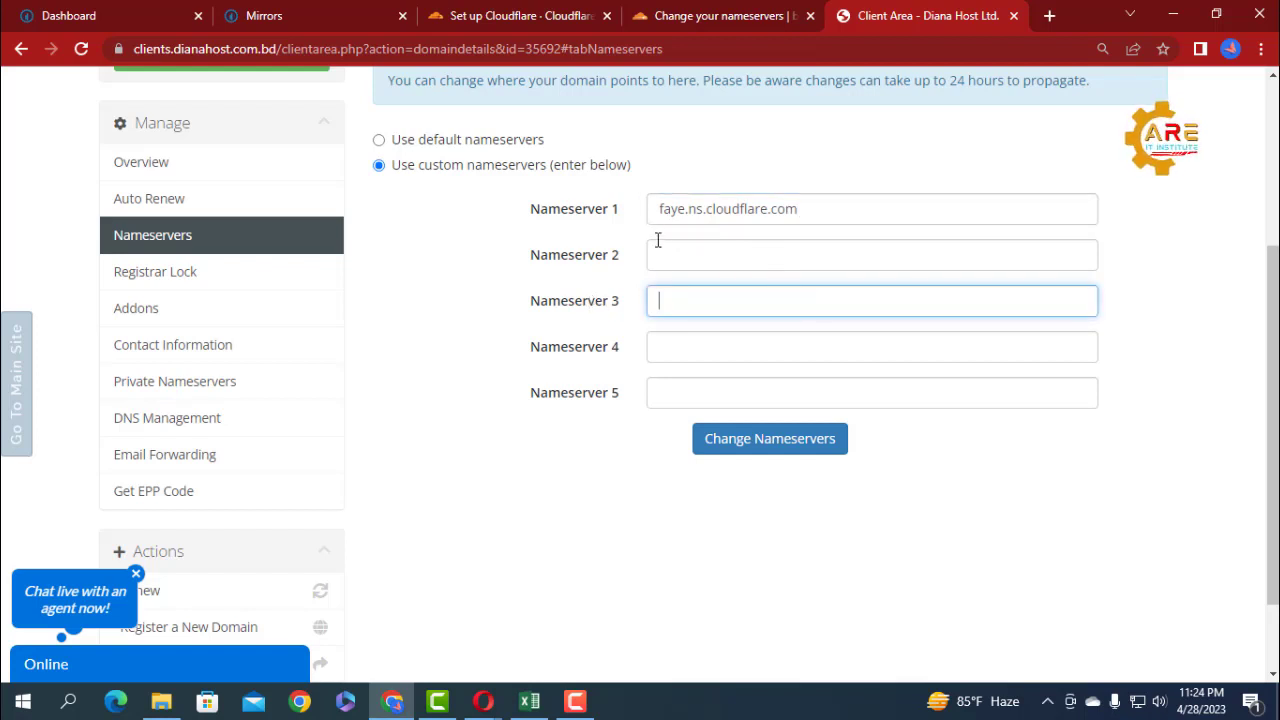
# Copy jaziel.ns.cloudflare.com from Cloudflare, enter it as Nameserver 2 in DianaHost, and submit the nameserver change.
pyautogui.click(657, 252)
pyautogui.click(703, 15)
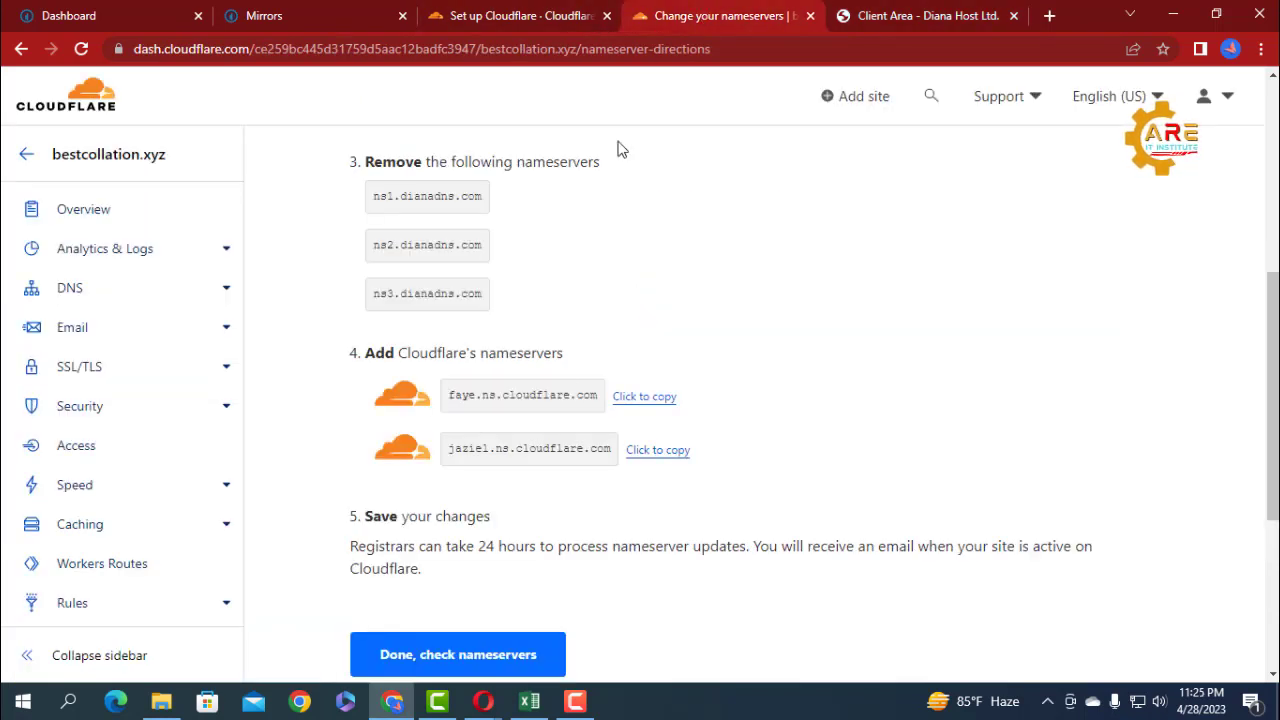
pyautogui.click(651, 449)
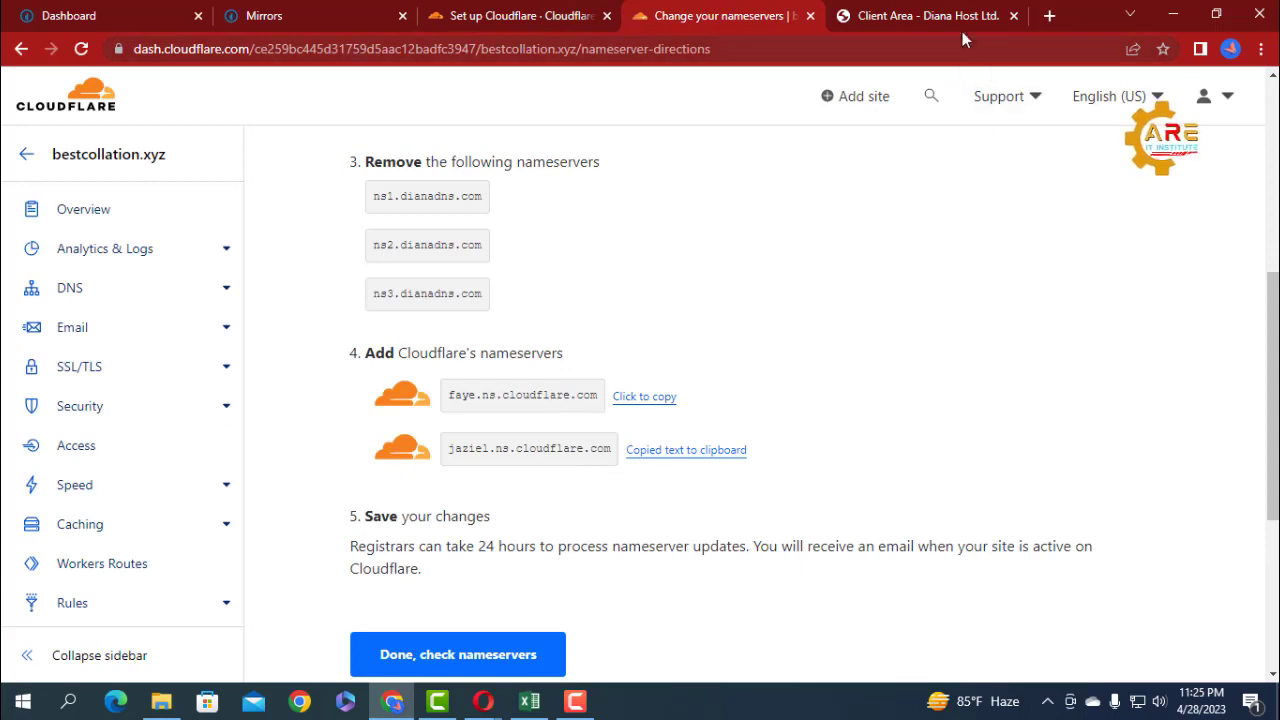
pyautogui.click(880, 16)
pyautogui.hotkey('ctrl', 'v')
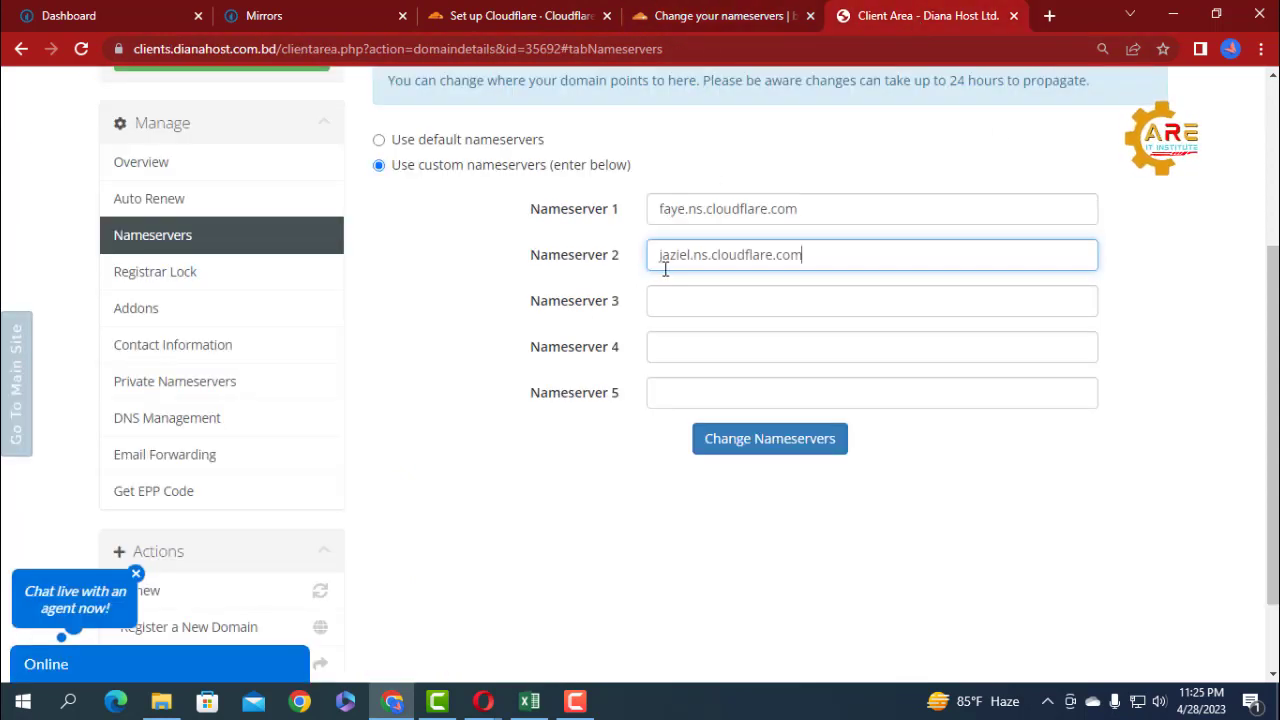
pyautogui.click(755, 449)
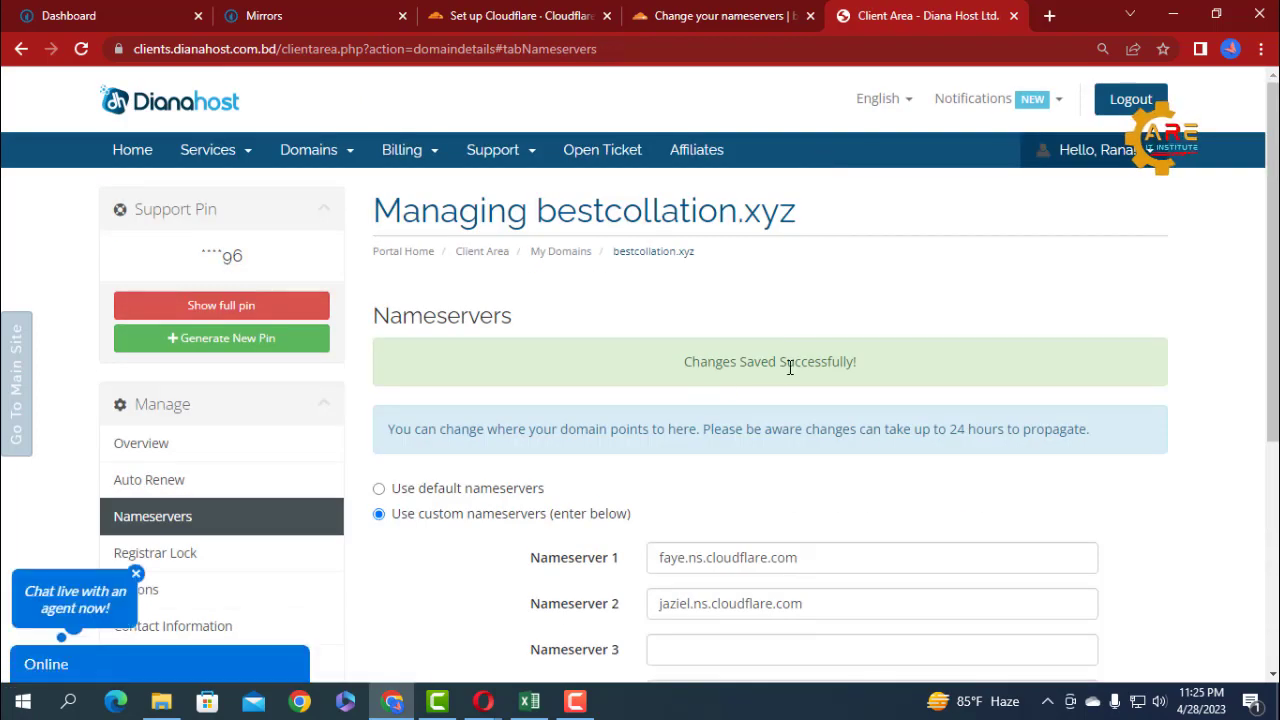
# Return to Cloudflare, request the nameserver check for bestcollation.xyz, and start the Quick Start Guide.
pyautogui.click(681, 25)
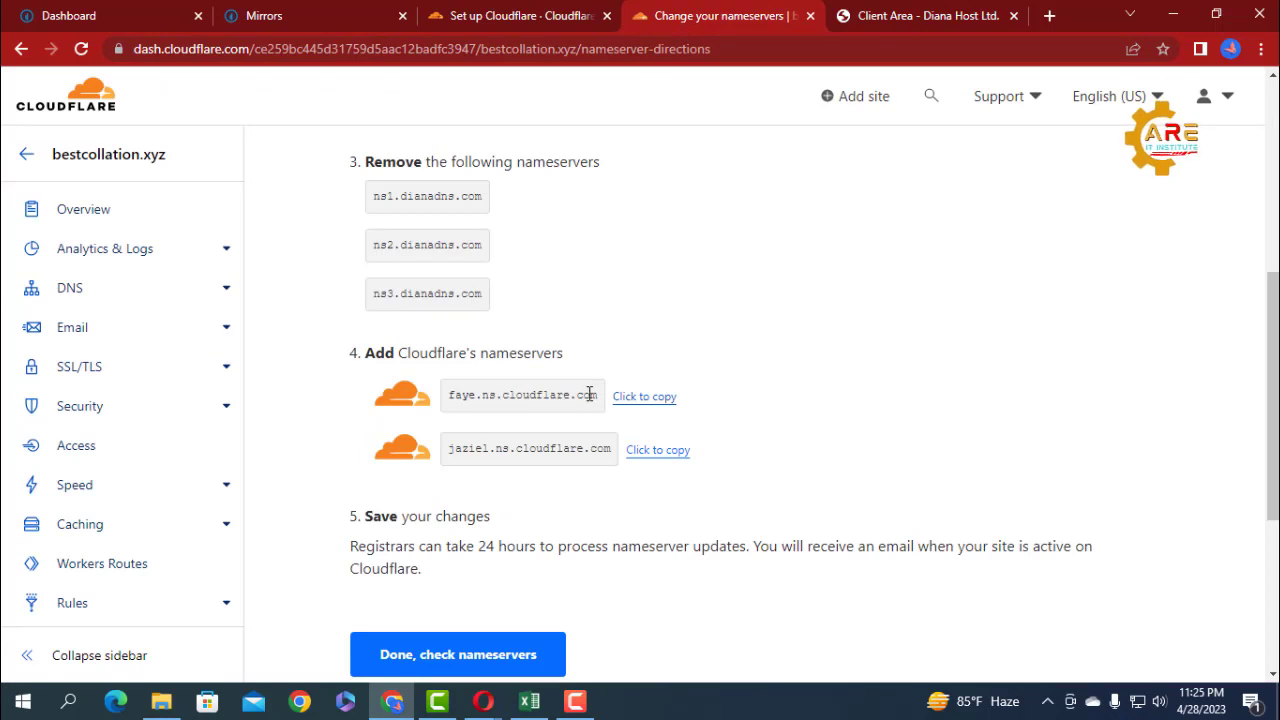
pyautogui.scroll(-1, 470, 500)
pyautogui.click(443, 480)
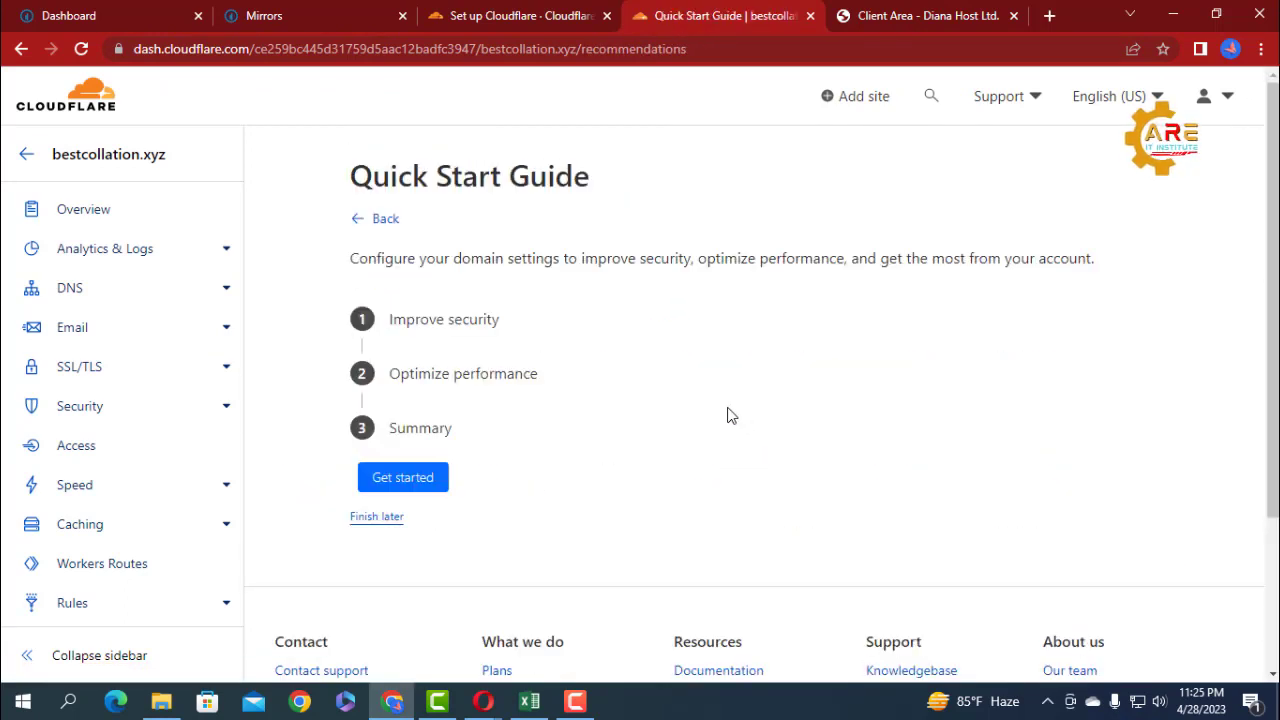
pyautogui.click(421, 484)
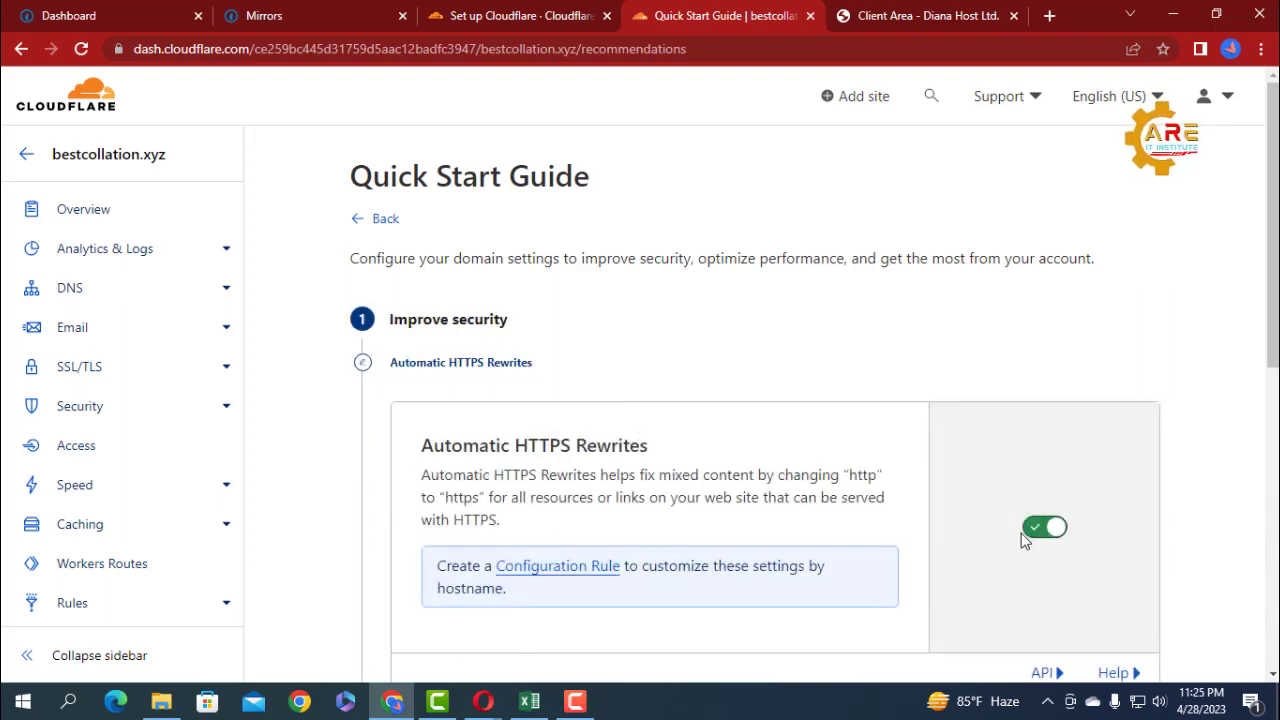
# Save the Automatic HTTPS Rewrites setting as enabled in the Quick Start Guide.
pyautogui.scroll(-4, 1023, 257)
pyautogui.scroll(1, 1017, 263)
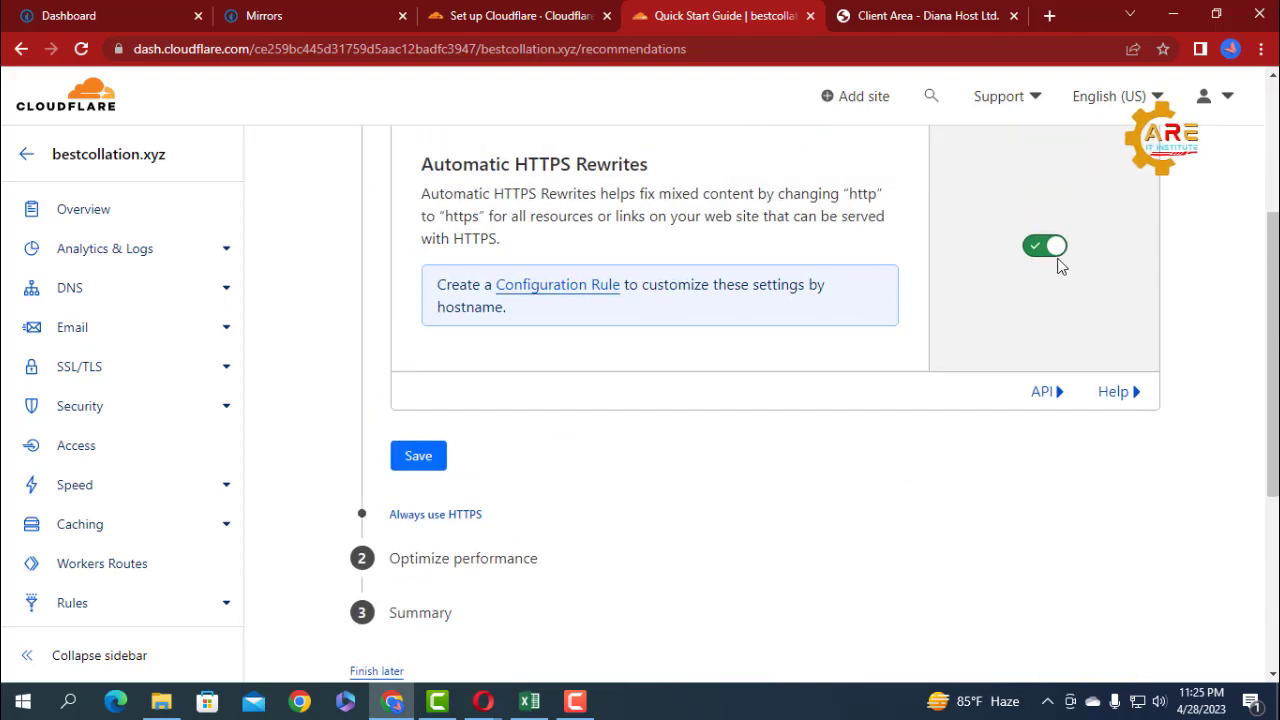
pyautogui.click(418, 458)
# Turn on and save Always Use HTTPS, and save Brotli compression as enabled.
pyautogui.scroll(1, 478, 323)
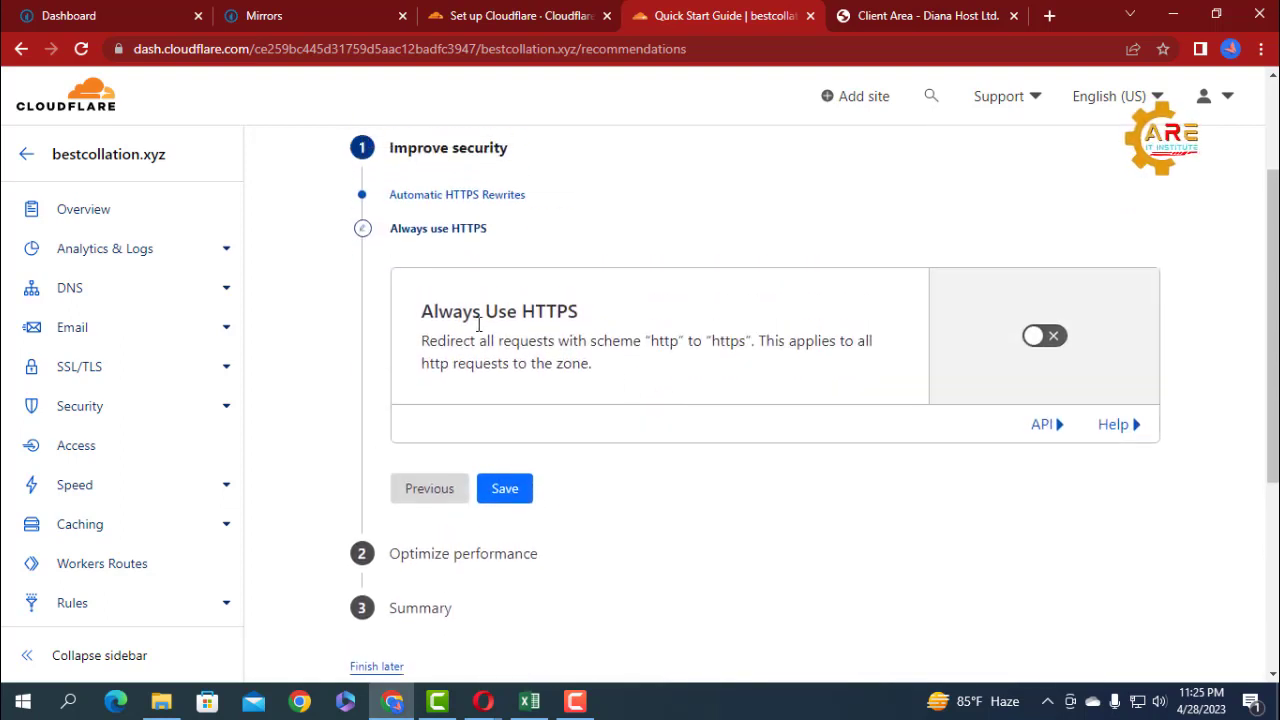
pyautogui.click(1048, 338)
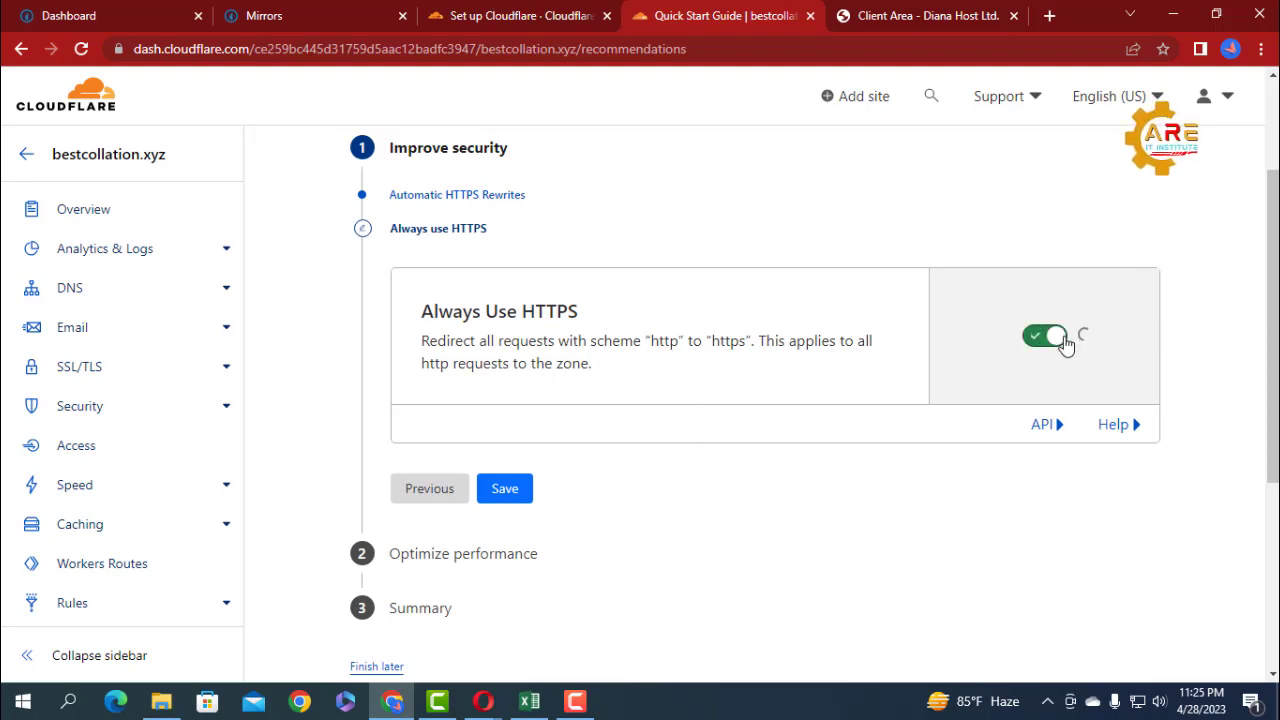
pyautogui.scroll(-1, 640, 390)
pyautogui.click(510, 432)
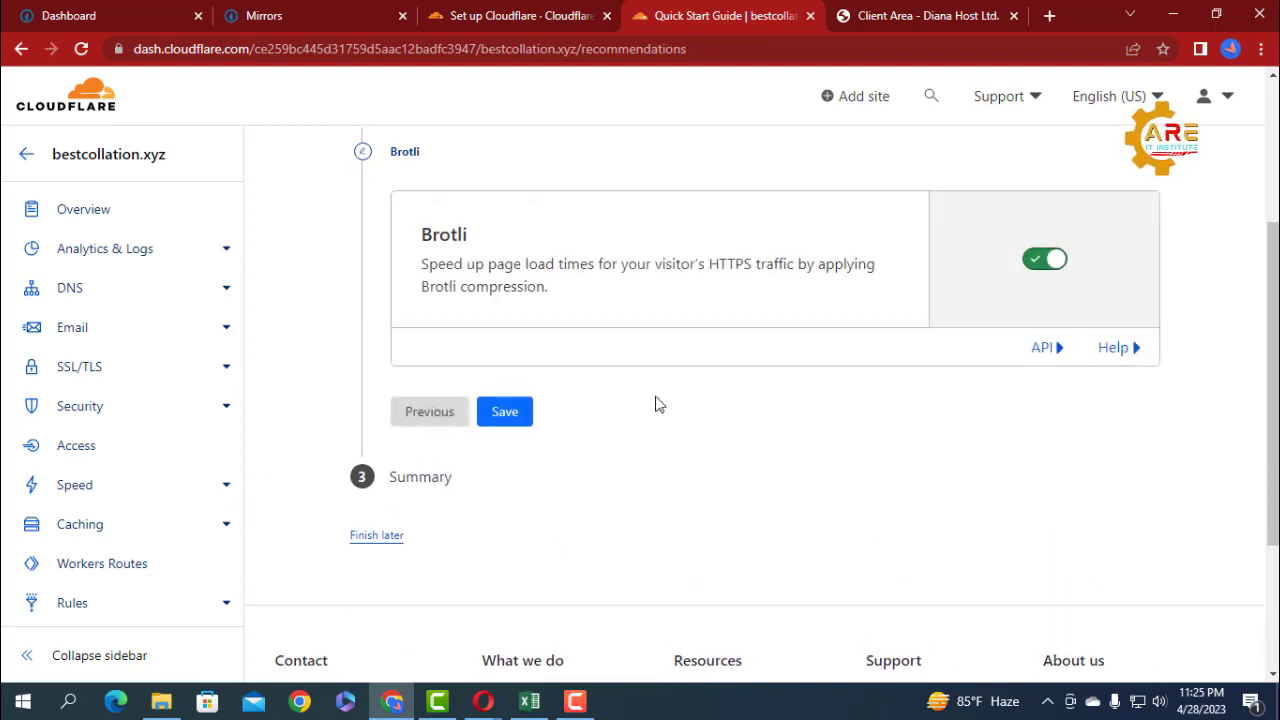
pyautogui.click(485, 428)
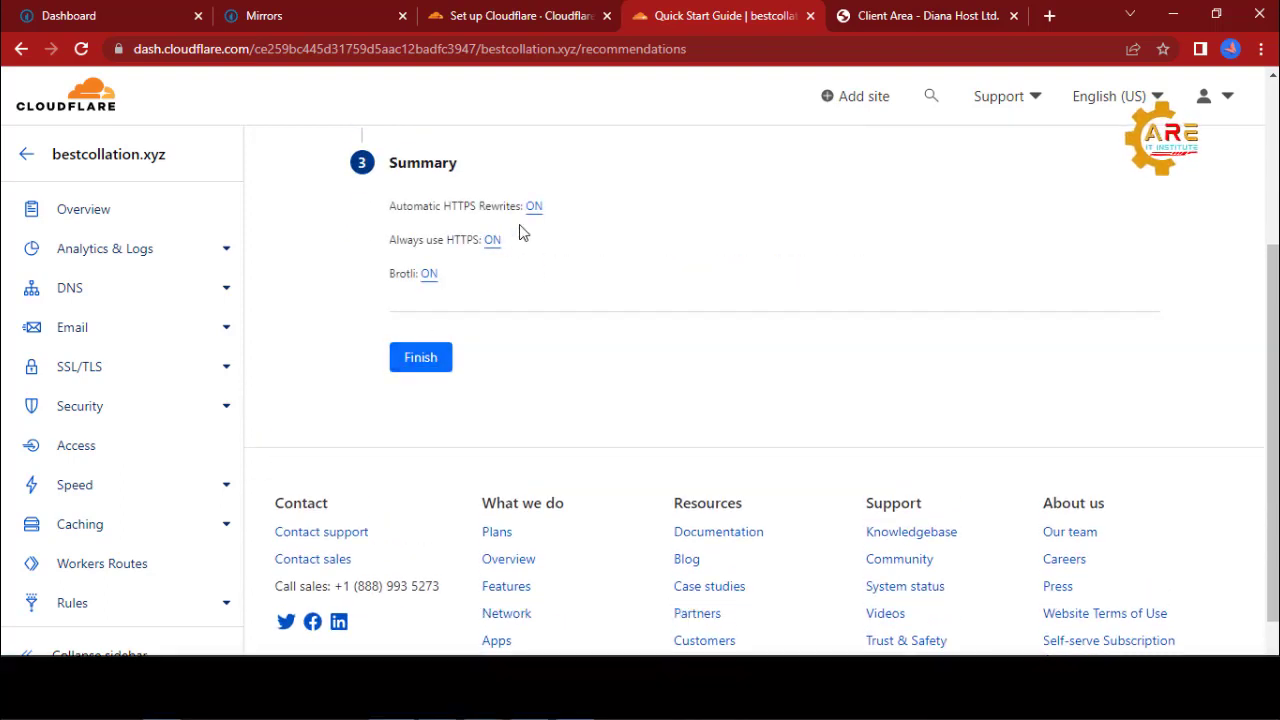
# Finish Cloudflare's Quick Start Guide and review the SSL mode and add-domain instructions on the CPABuild Mirrors page.
pyautogui.click(425, 362)
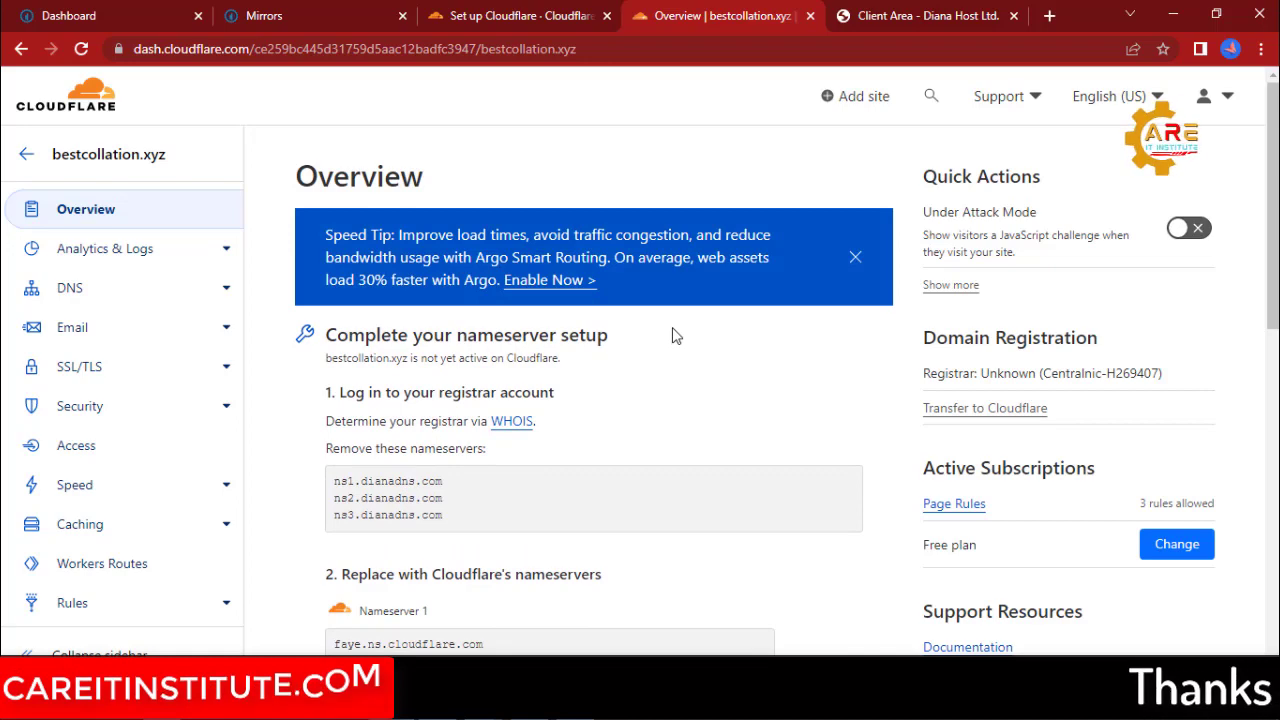
pyautogui.click(264, 15)
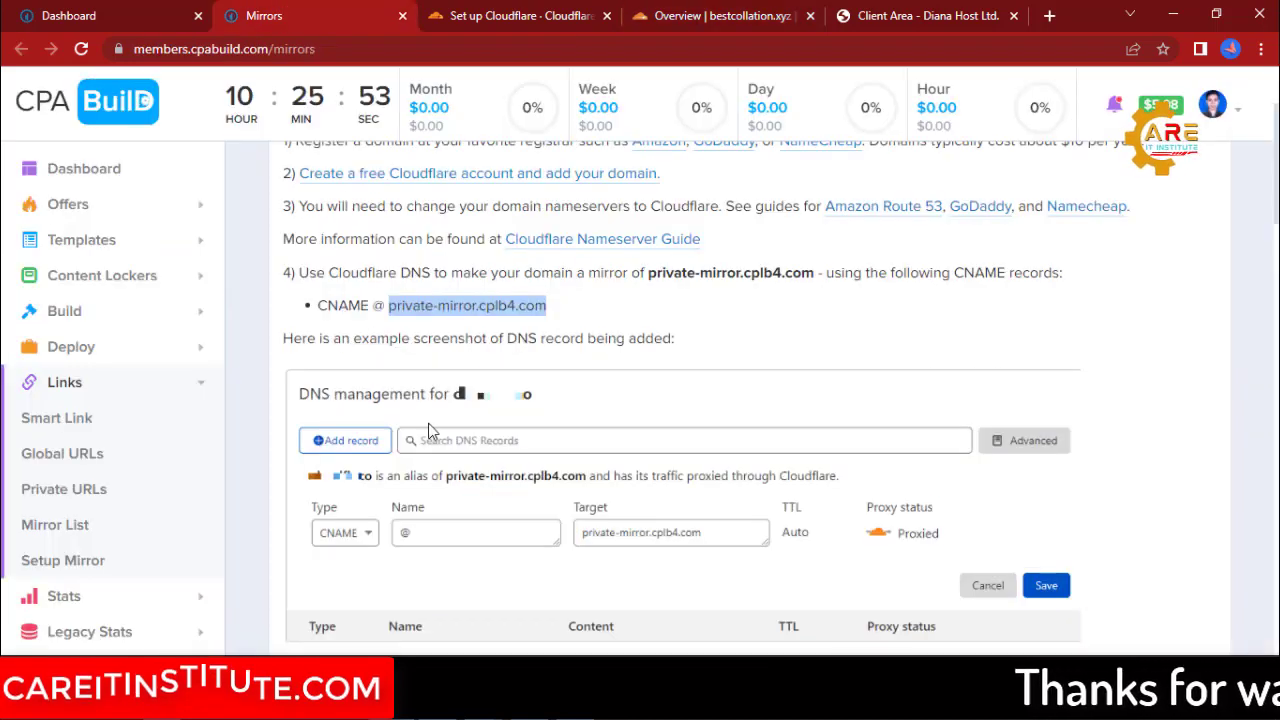
pyautogui.scroll(-1, 428, 430)
pyautogui.scroll(-1, 428, 440)
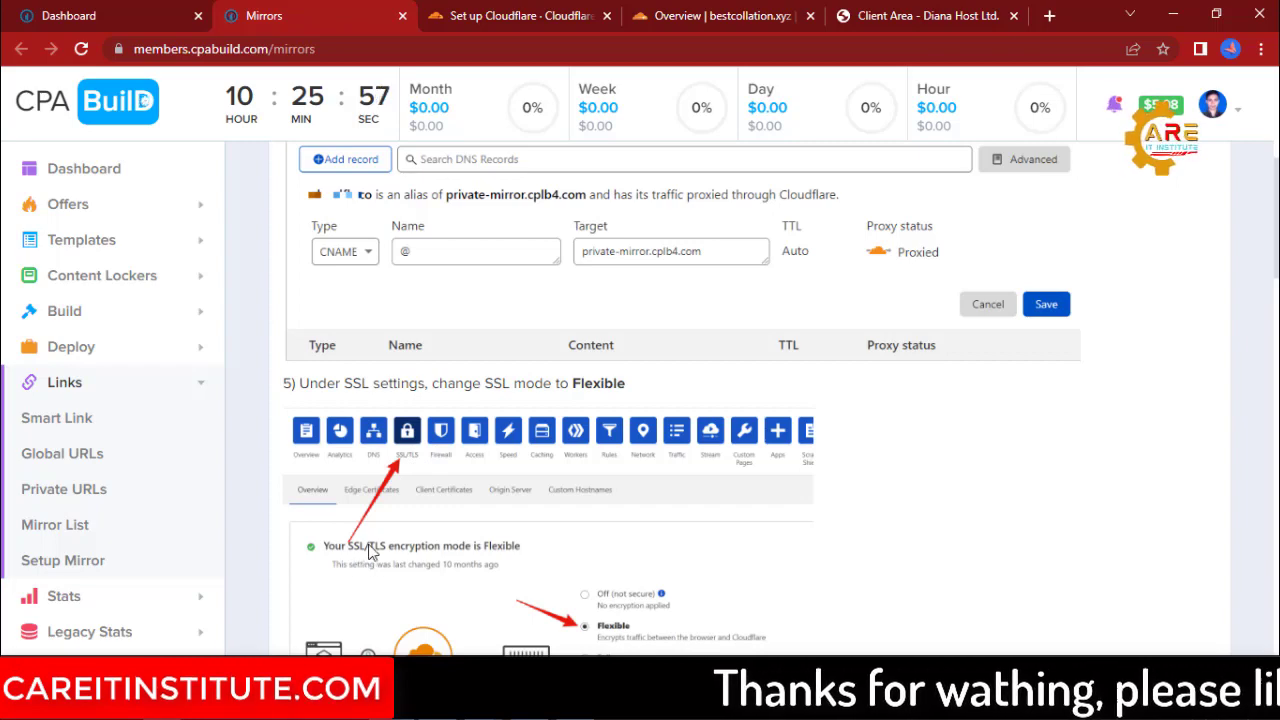
pyautogui.scroll(-1, 371, 545)
pyautogui.scroll(-2, 371, 545)
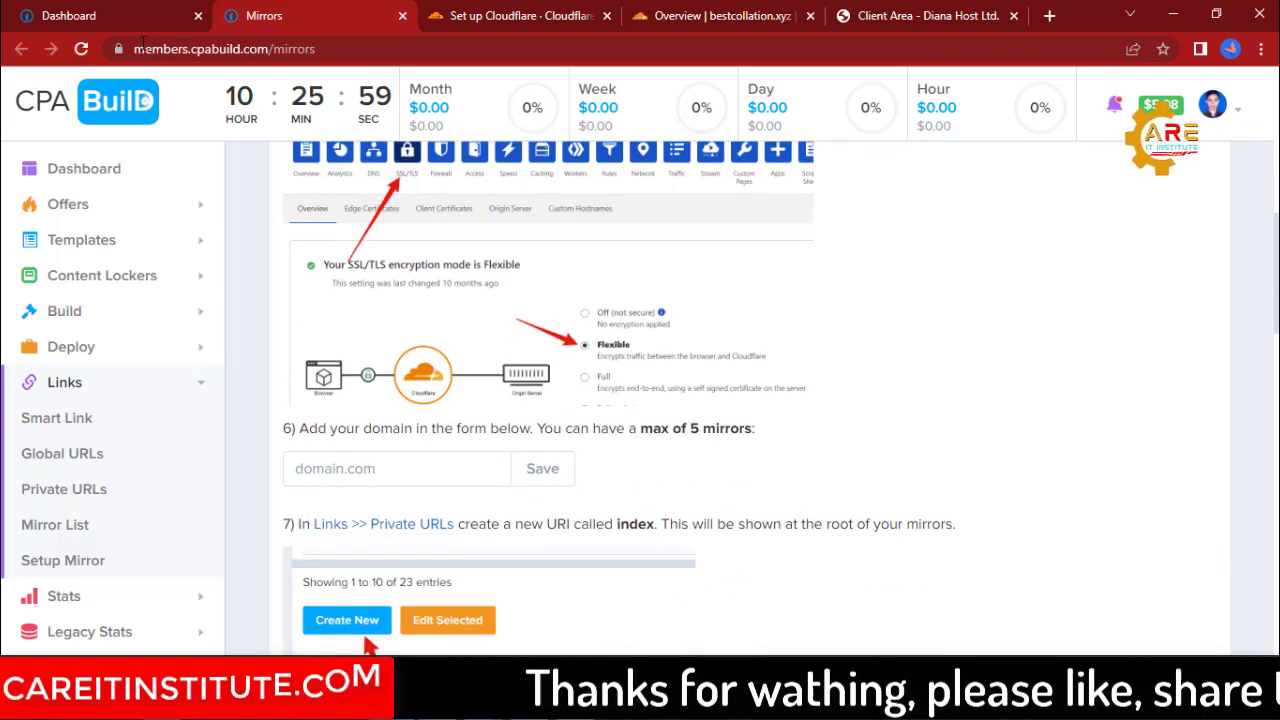
# Return to Cloudflare and set the SSL/TLS encryption mode for bestcollation.xyz to Flexible.
pyautogui.click(729, 16)
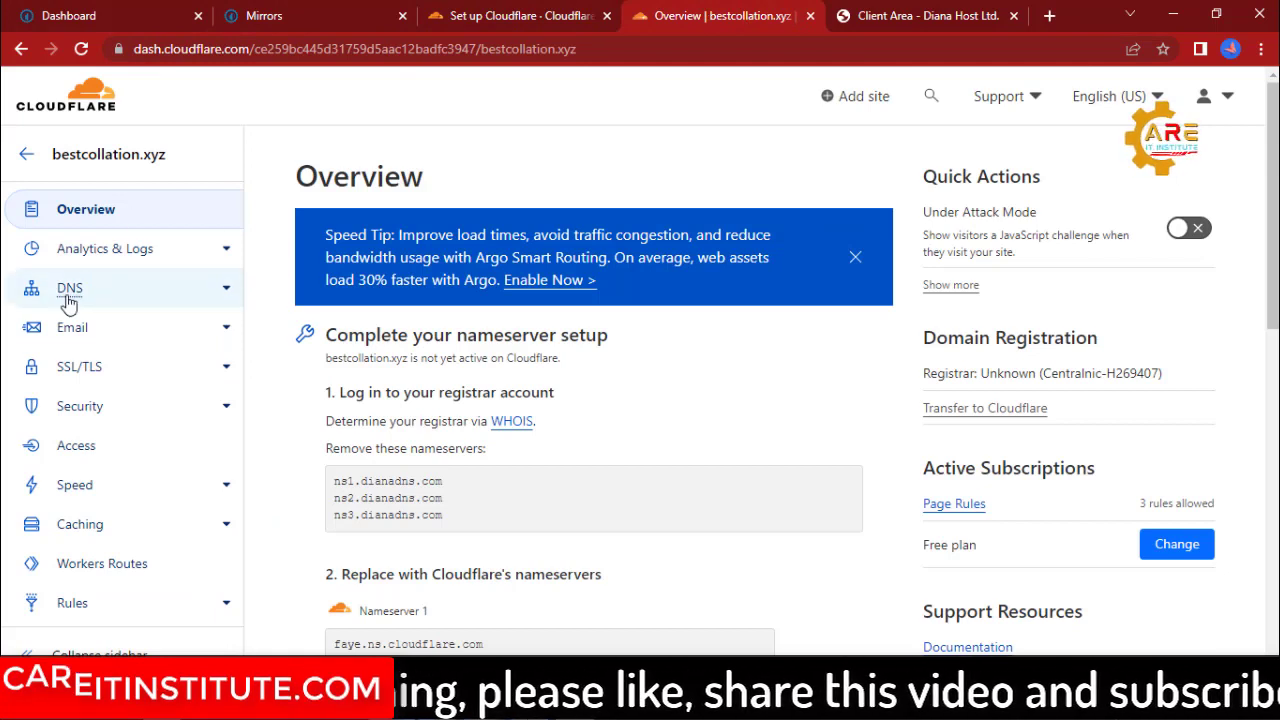
pyautogui.click(75, 378)
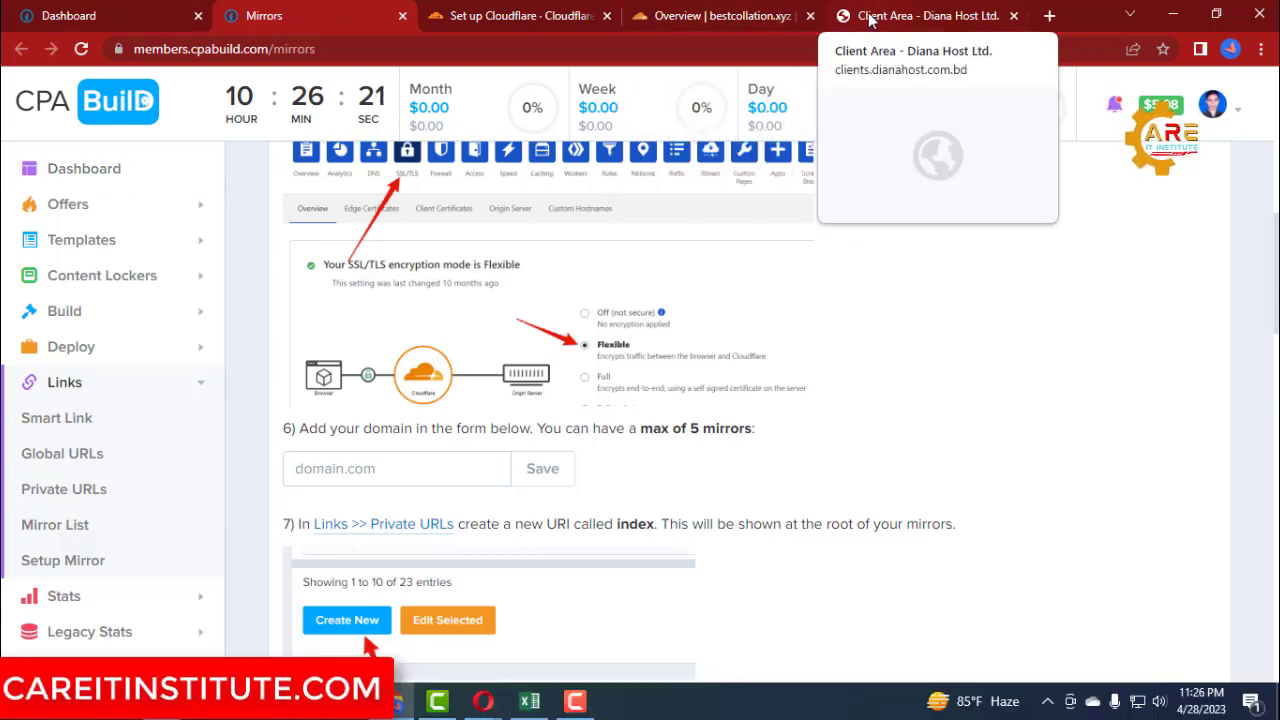
pyautogui.click(706, 16)
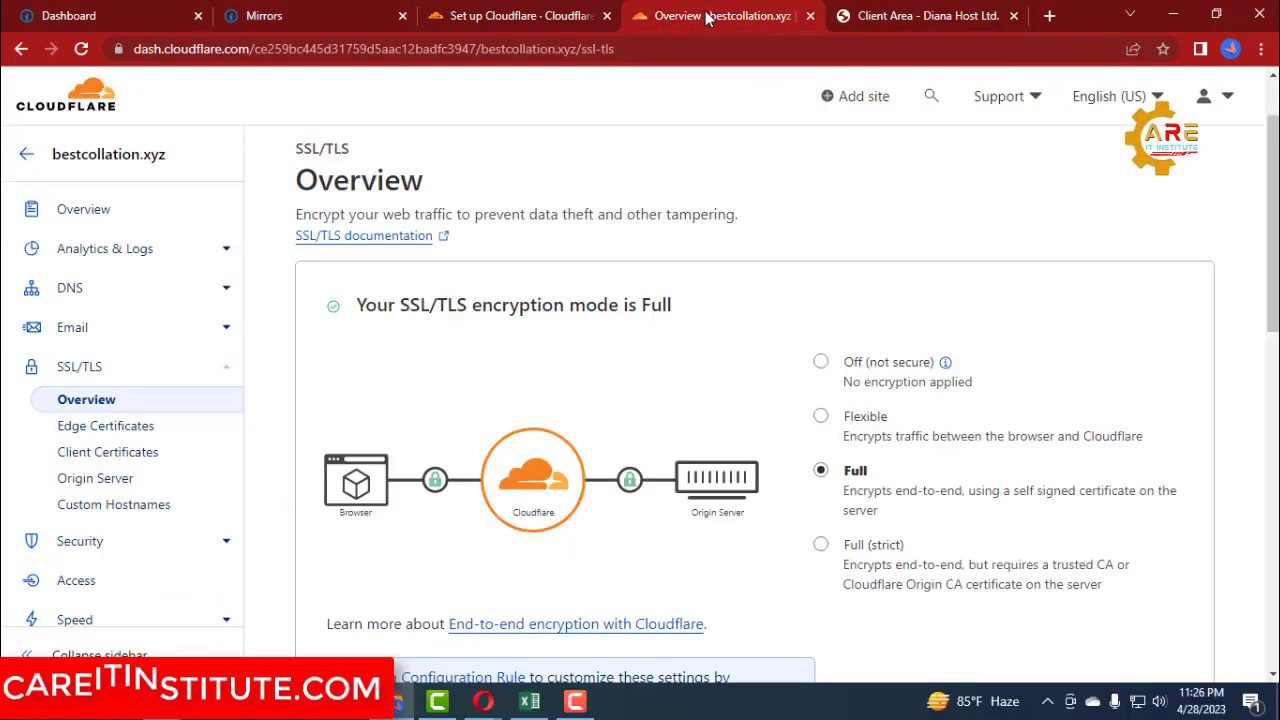
pyautogui.click(821, 418)
# Enable the SSL/TLS Recommender for bestcollation.xyz and review the encryption mode settings.
pyautogui.scroll(-4, 888, 418)
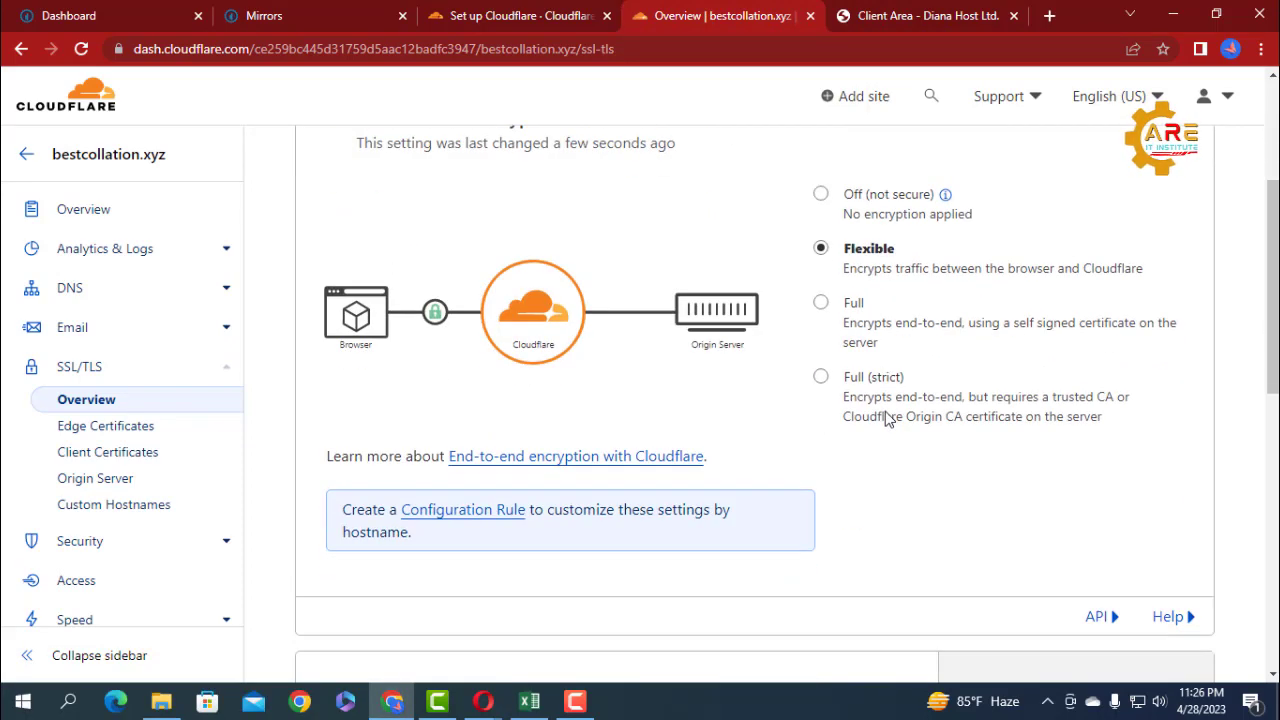
pyautogui.scroll(-1, 888, 418)
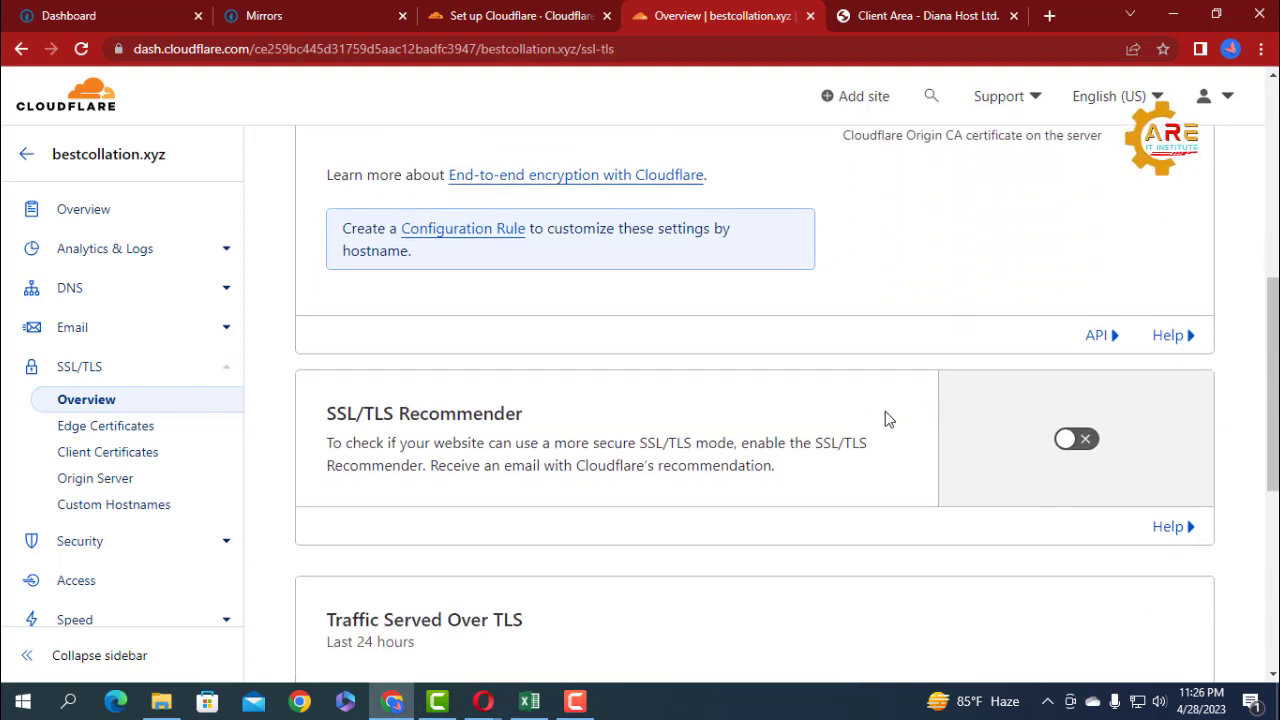
pyautogui.click(1076, 439)
pyautogui.scroll(-2, 1058, 488)
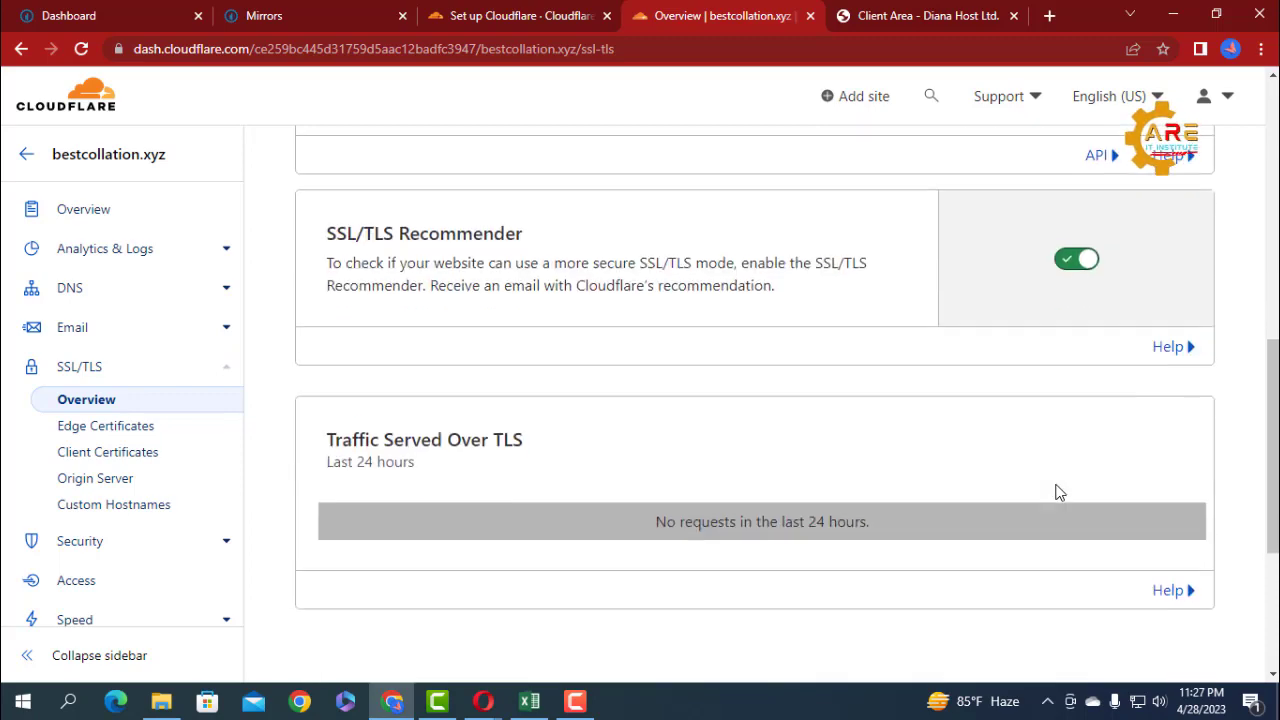
pyautogui.scroll(3, 1060, 492)
pyautogui.scroll(3, 1059, 492)
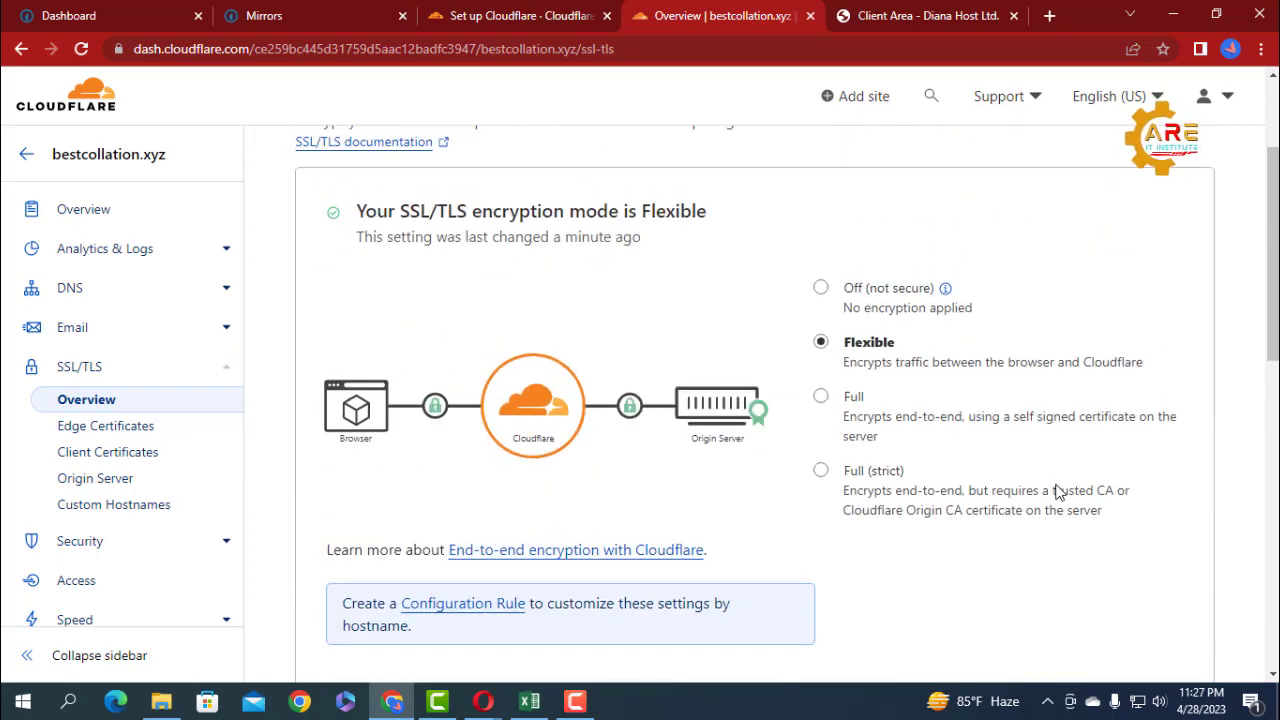
pyautogui.scroll(2, 818, 358)
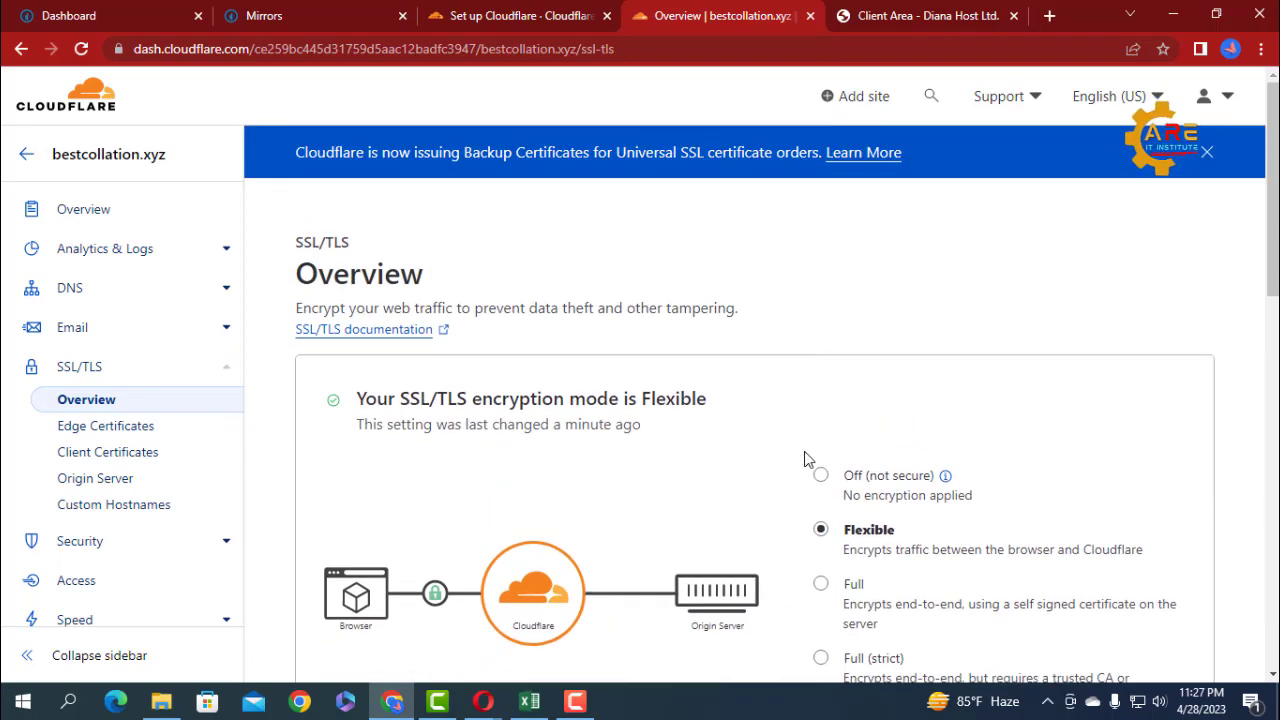
pyautogui.scroll(-3, 716, 467)
pyautogui.scroll(-1, 716, 467)
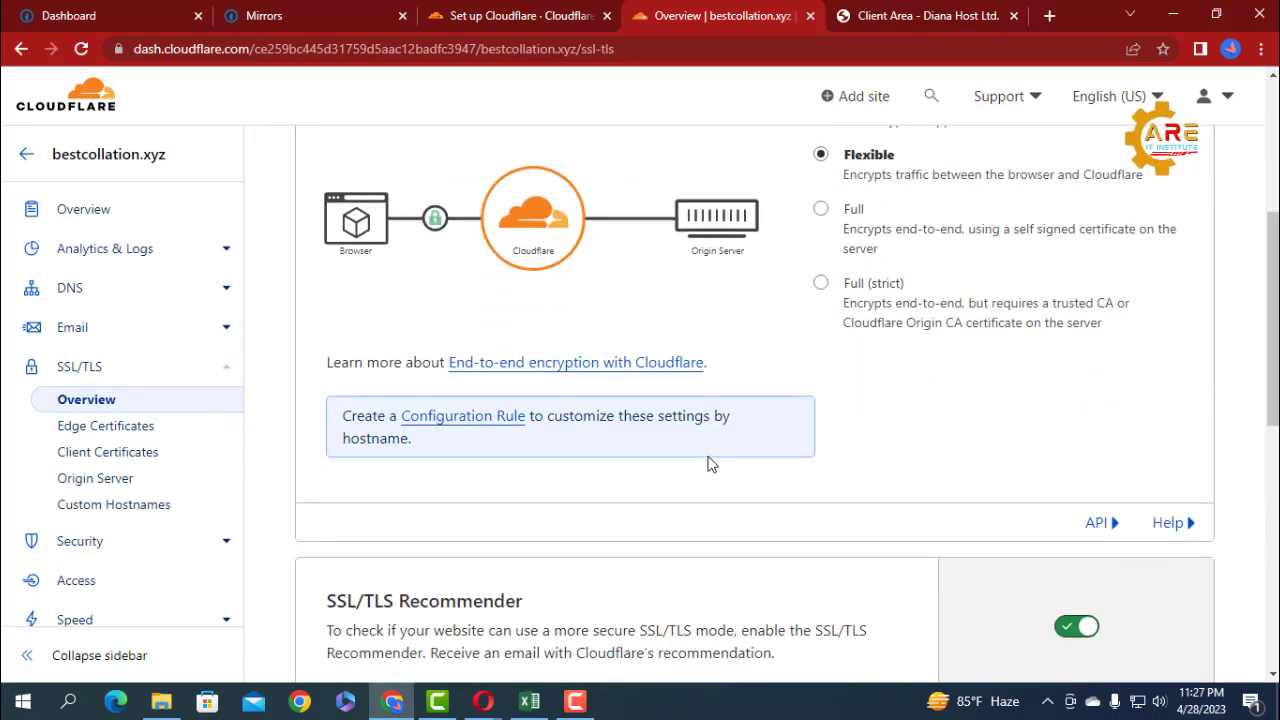
pyautogui.click(301, 16)
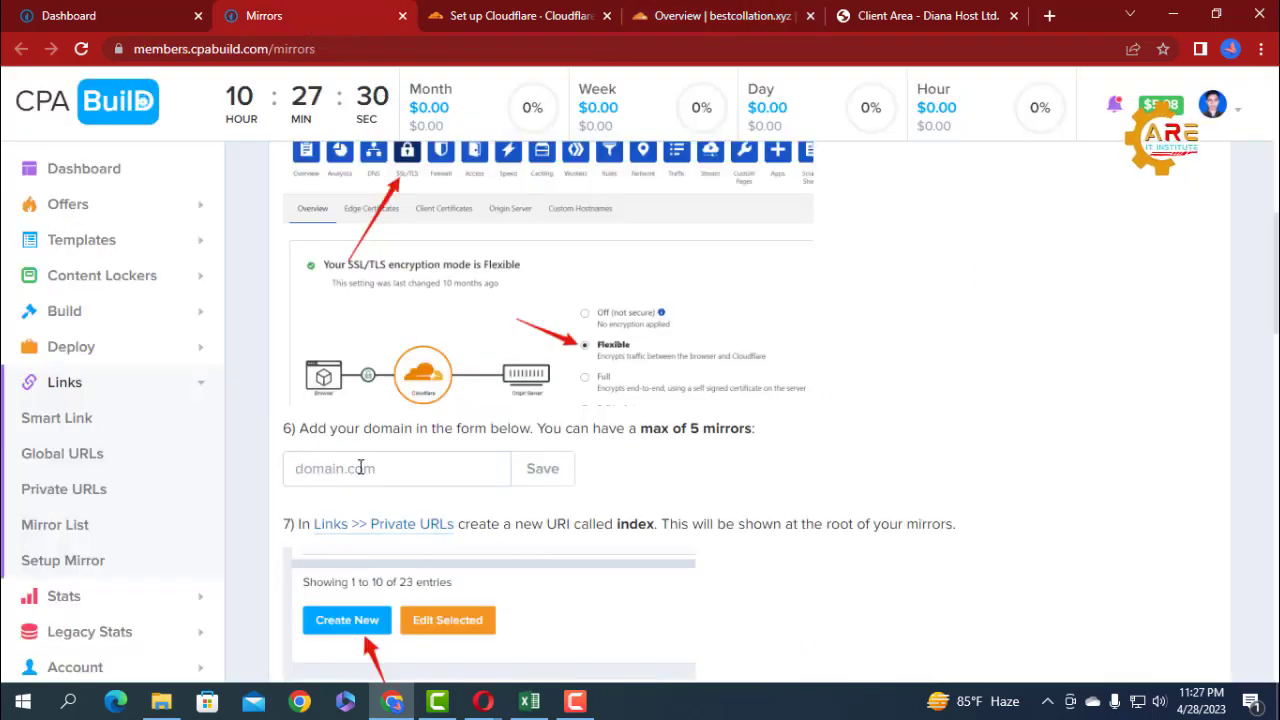
pyautogui.write('jaziel.ns.cloudflare.com')
pyautogui.moveTo(471, 468); pyautogui.dragTo(378, 469)
pyautogui.moveTo(260, 478); pyautogui.dragTo(255, 470)
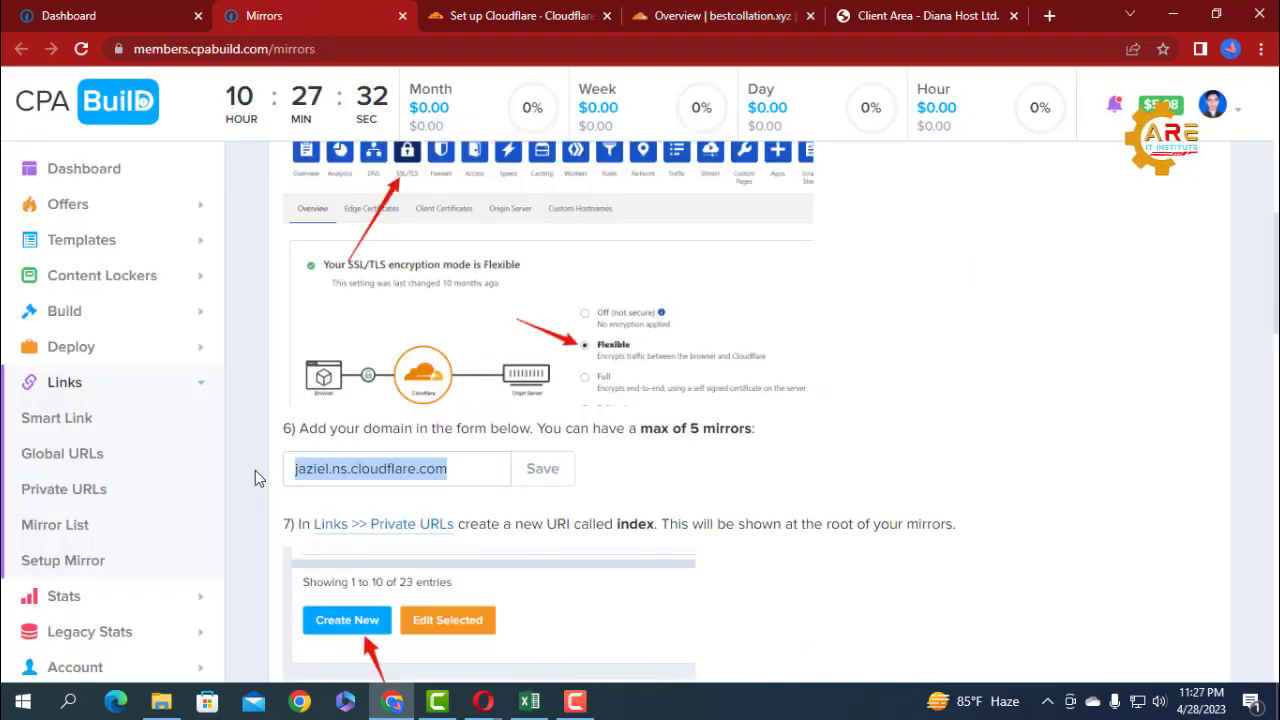
pyautogui.hotkey('ctrl', 'x')
# Copy bestcollation.xyz from DianaHost, enter it in the CPABuild mirror domain form, and save it.
pyautogui.click(890, 16)
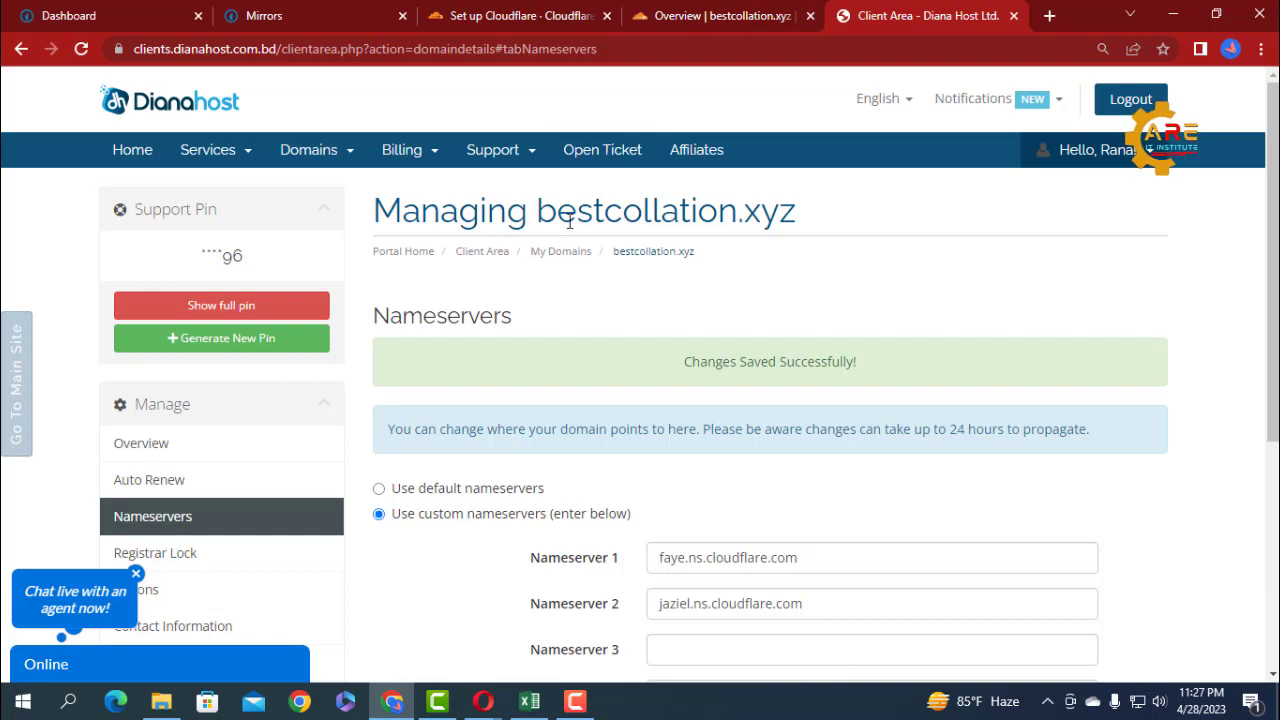
pyautogui.moveTo(798, 215); pyautogui.dragTo(545, 207)
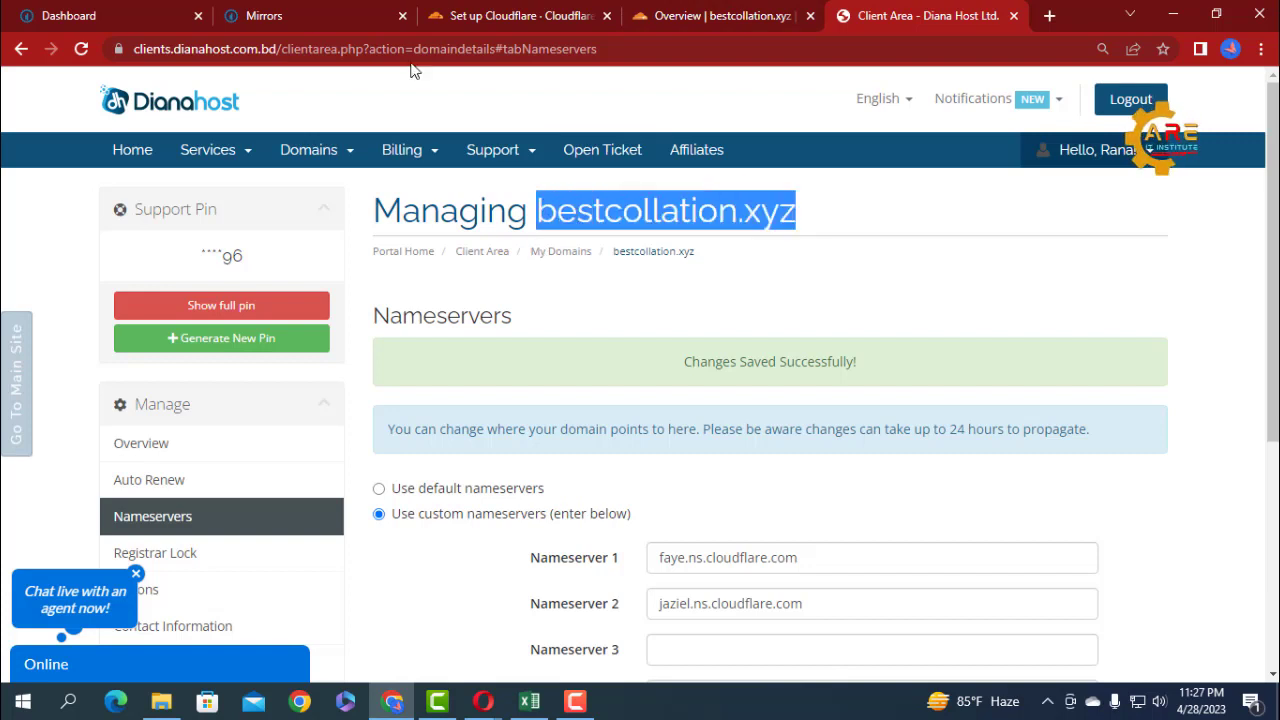
pyautogui.click(300, 15)
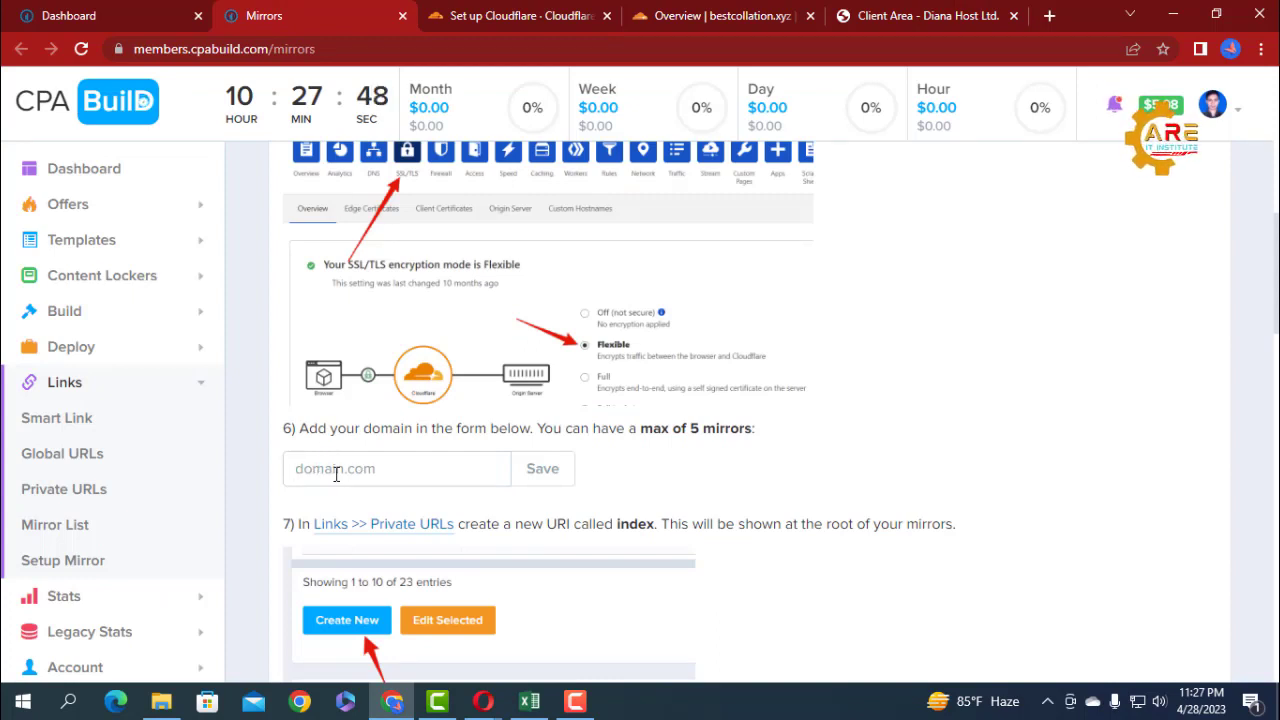
pyautogui.hotkey('ctrl', 'v')
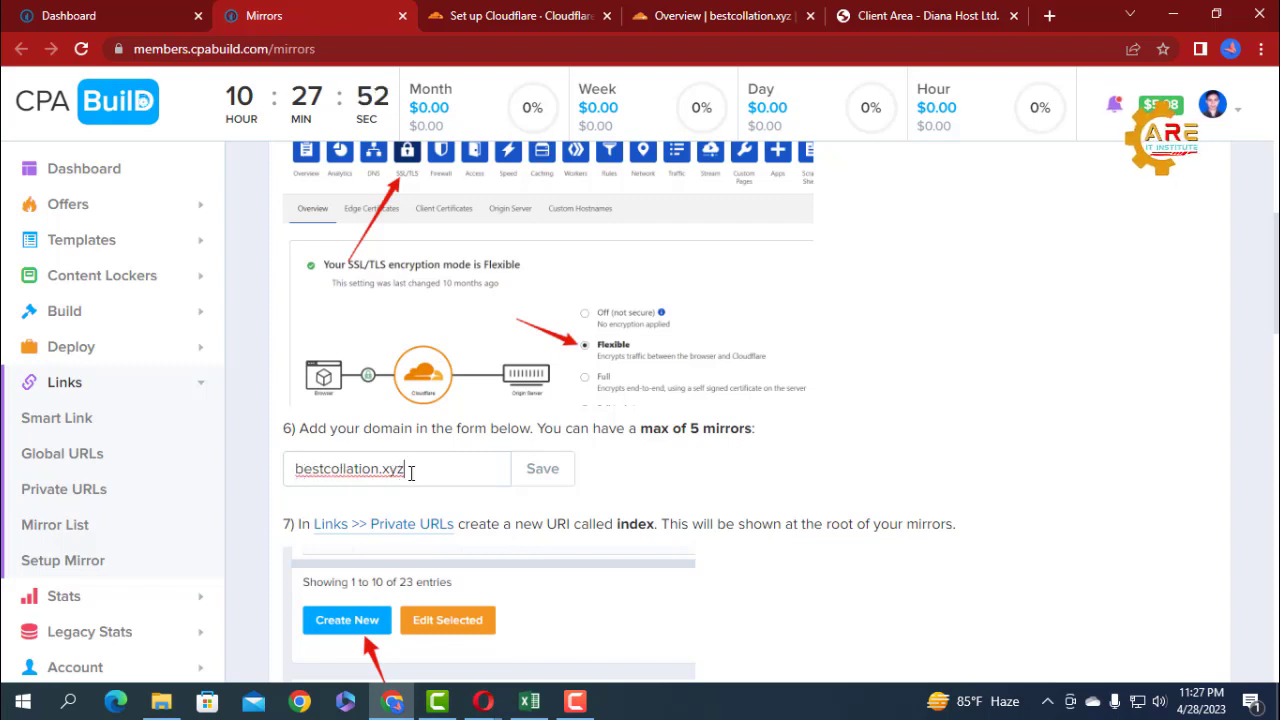
pyautogui.click(540, 480)
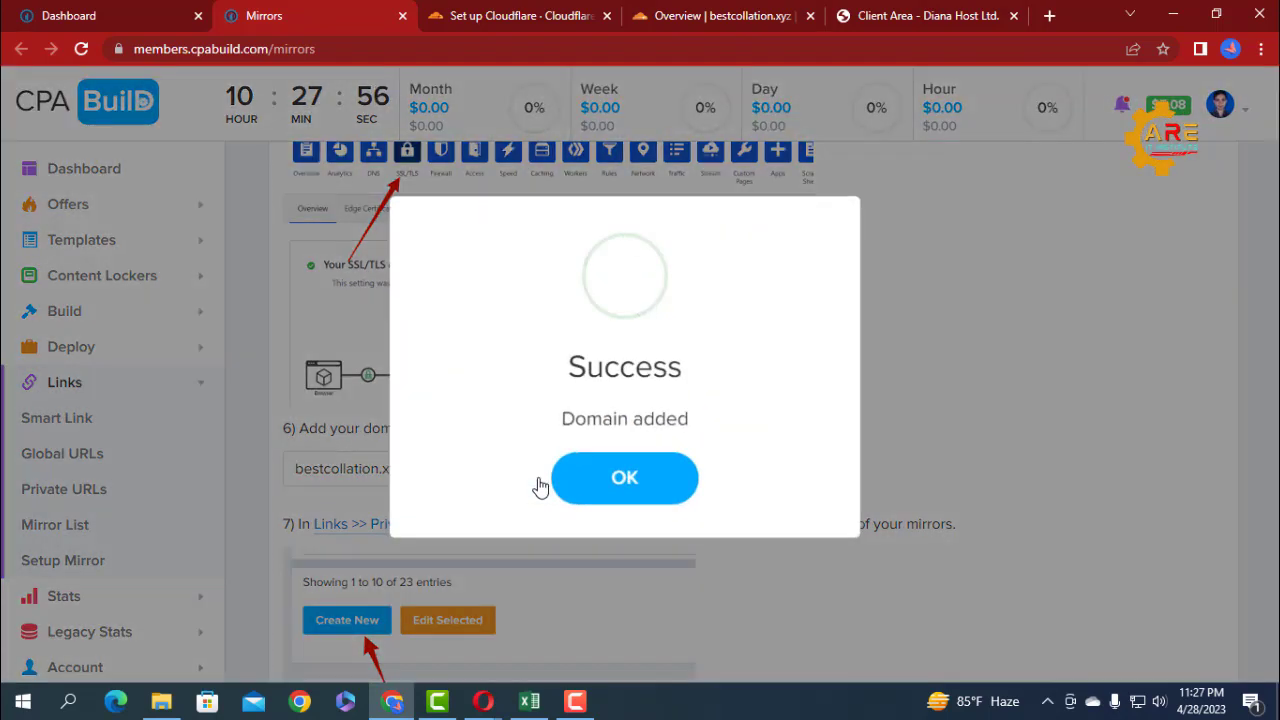
pyautogui.click(630, 472)
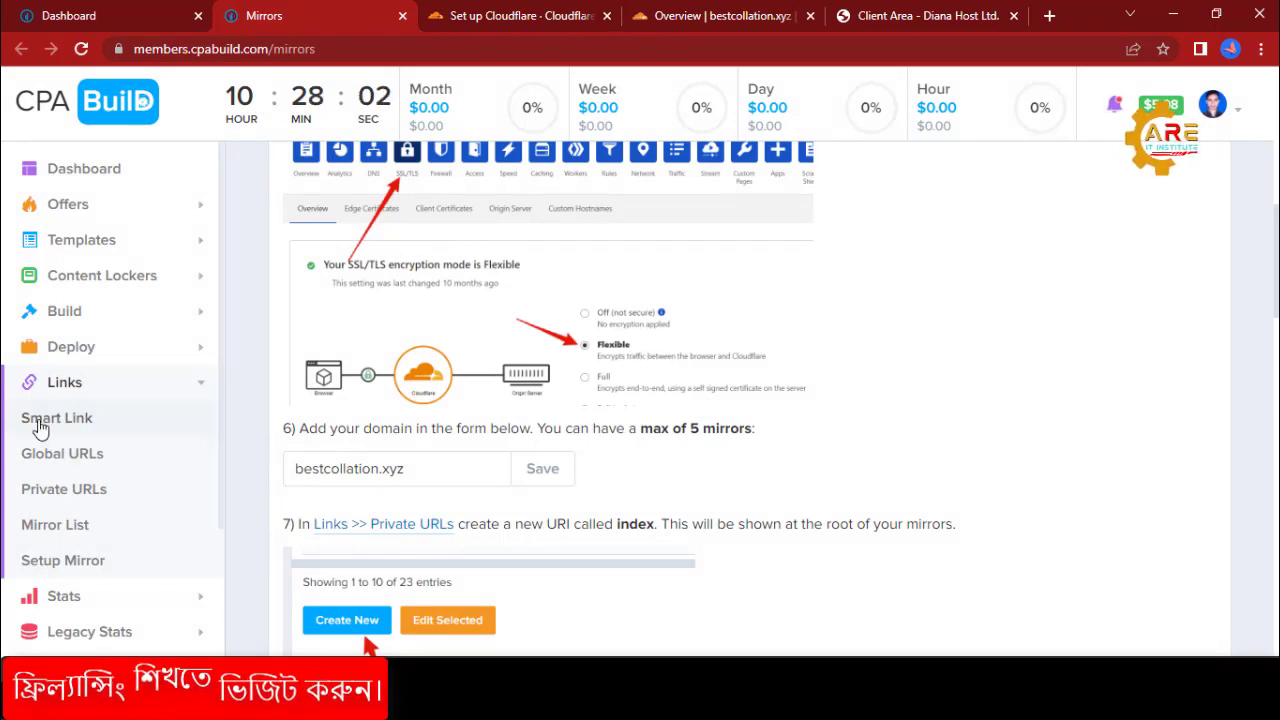
# Look at the CPABuild Mirror List page, then reopen Setup Mirror and examine the Your Mirrors table for bestcollation.xyz.
pyautogui.click(62, 530)
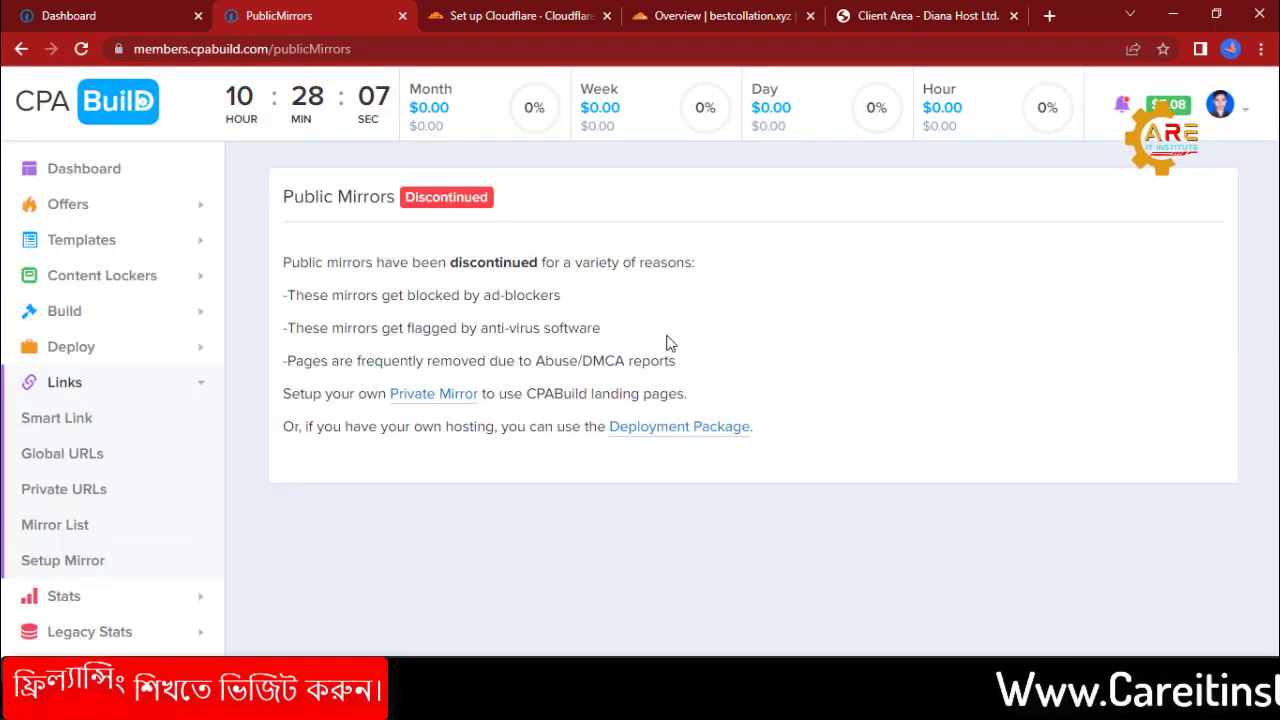
pyautogui.click(65, 565)
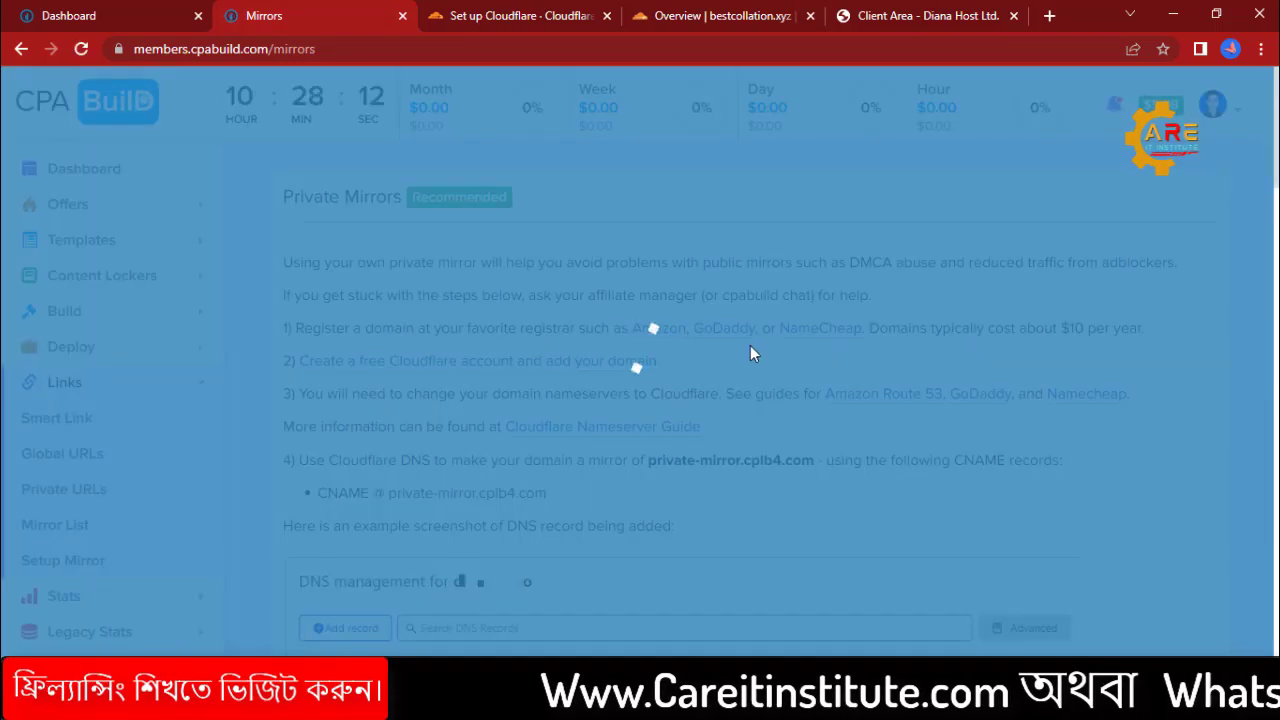
pyautogui.scroll(-15, 752, 350)
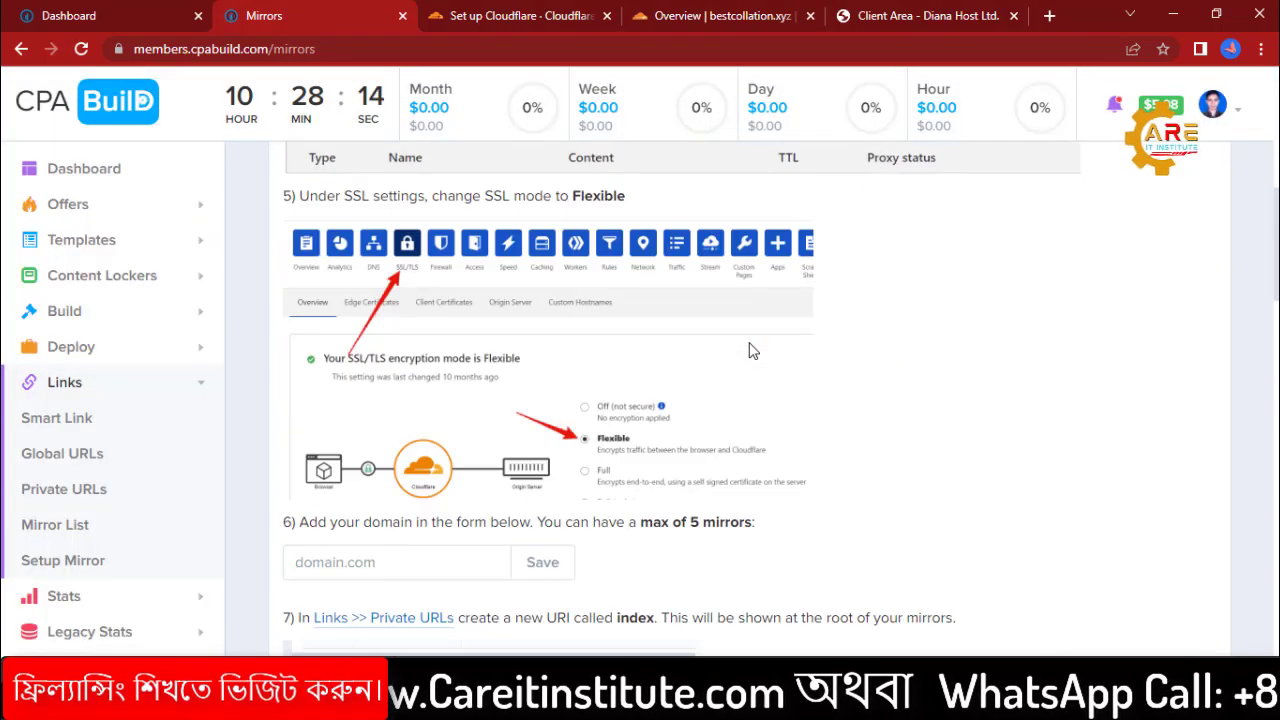
pyautogui.scroll(3, 752, 350)
pyautogui.scroll(-6, 748, 349)
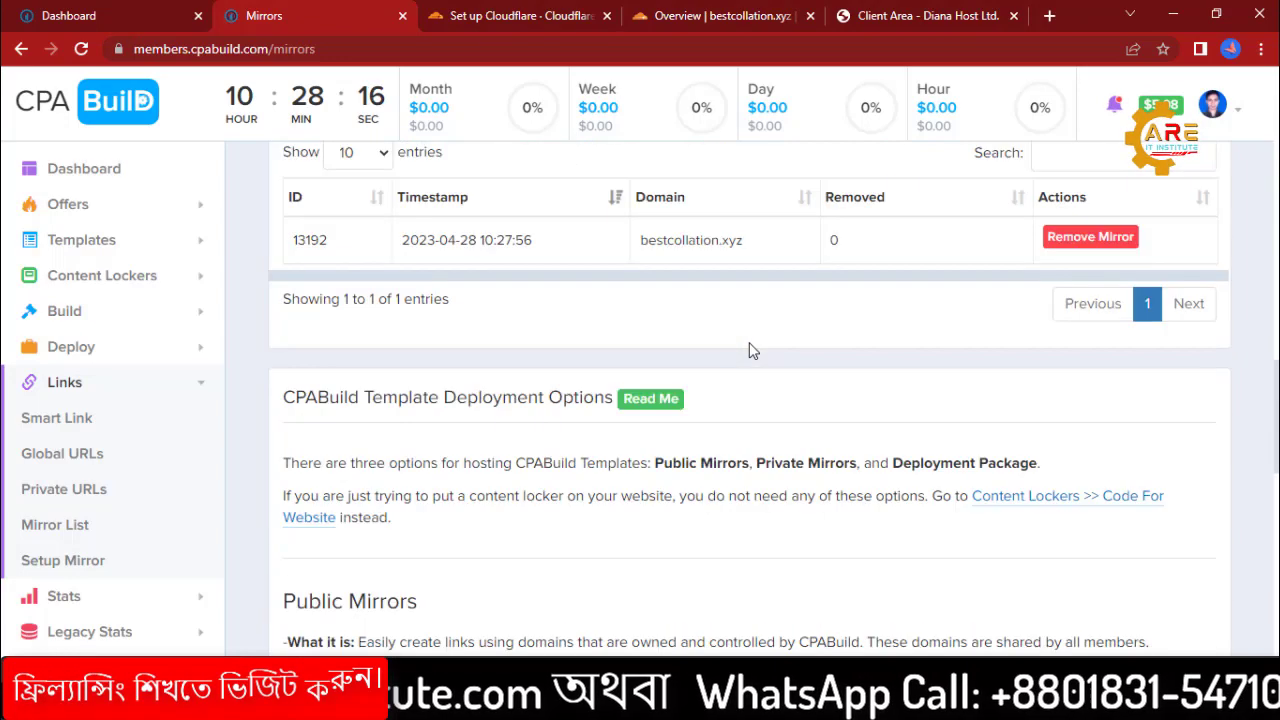
pyautogui.scroll(1, 748, 349)
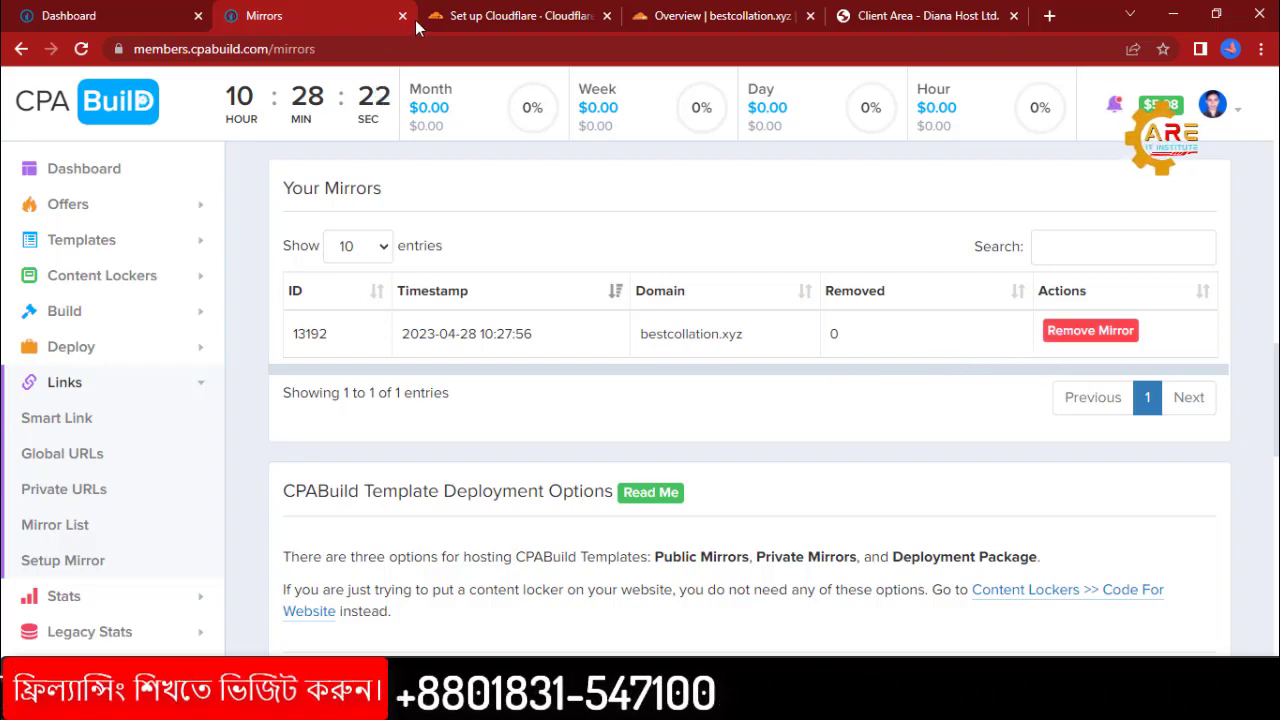
# Switch to Cloudflare, open the bestcollation.xyz overview, and request another nameserver check.
pyautogui.click(707, 15)
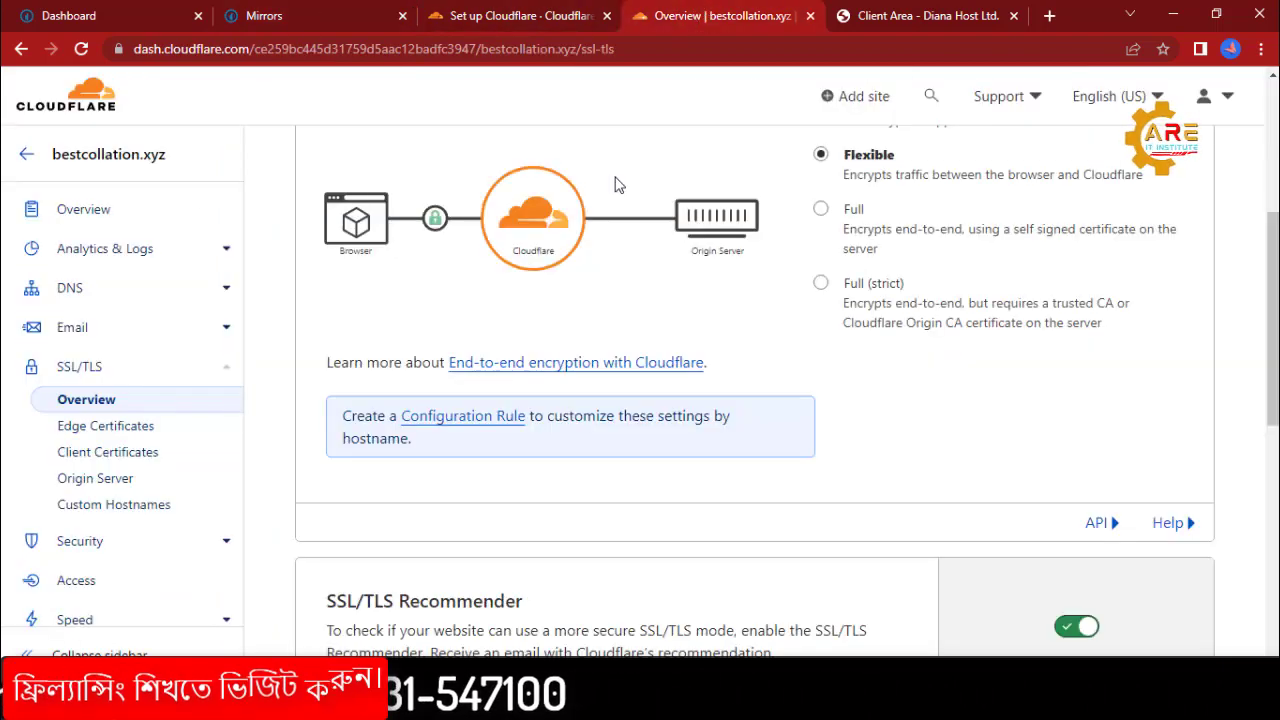
pyautogui.click(77, 213)
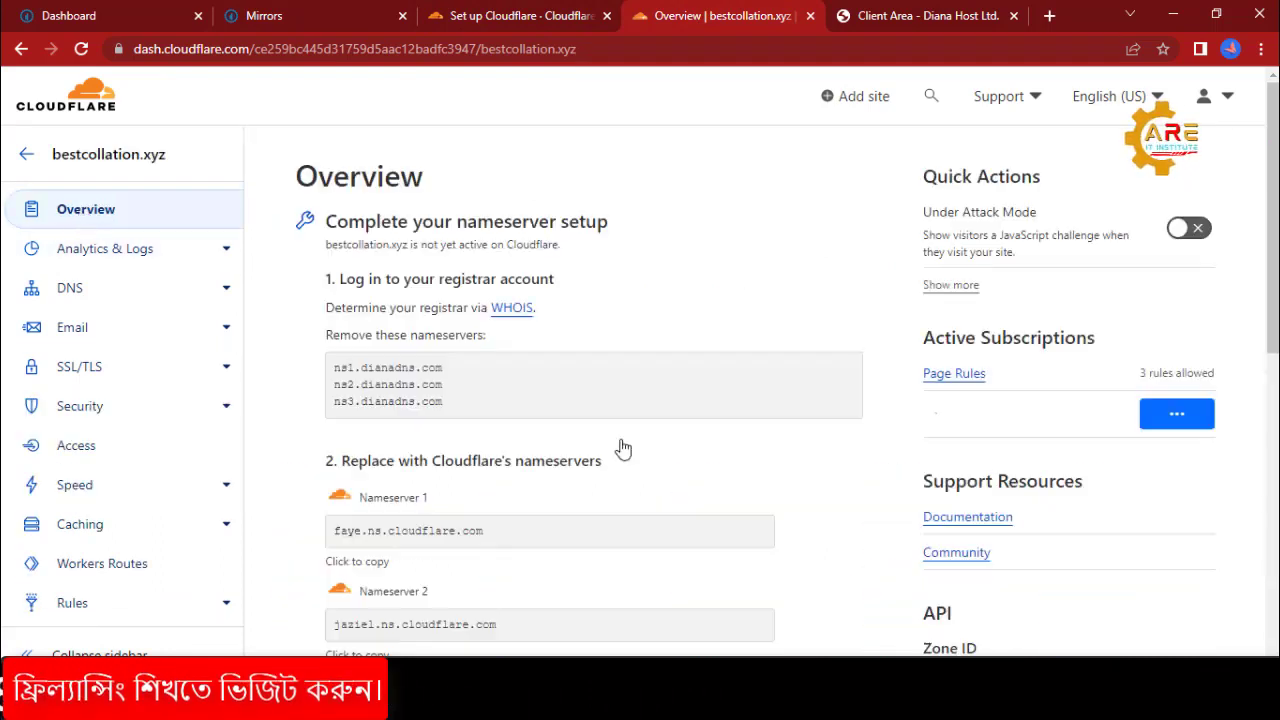
pyautogui.scroll(-6, 614, 443)
pyautogui.scroll(4, 609, 434)
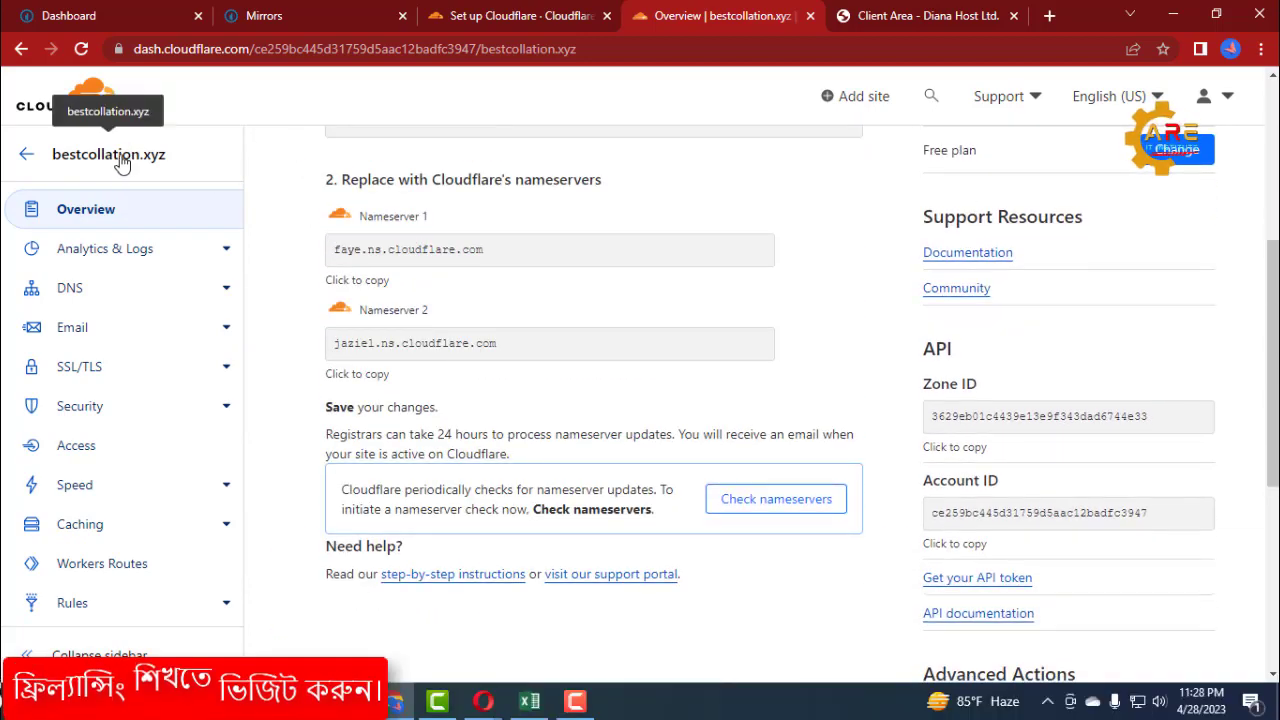
pyautogui.click(762, 502)
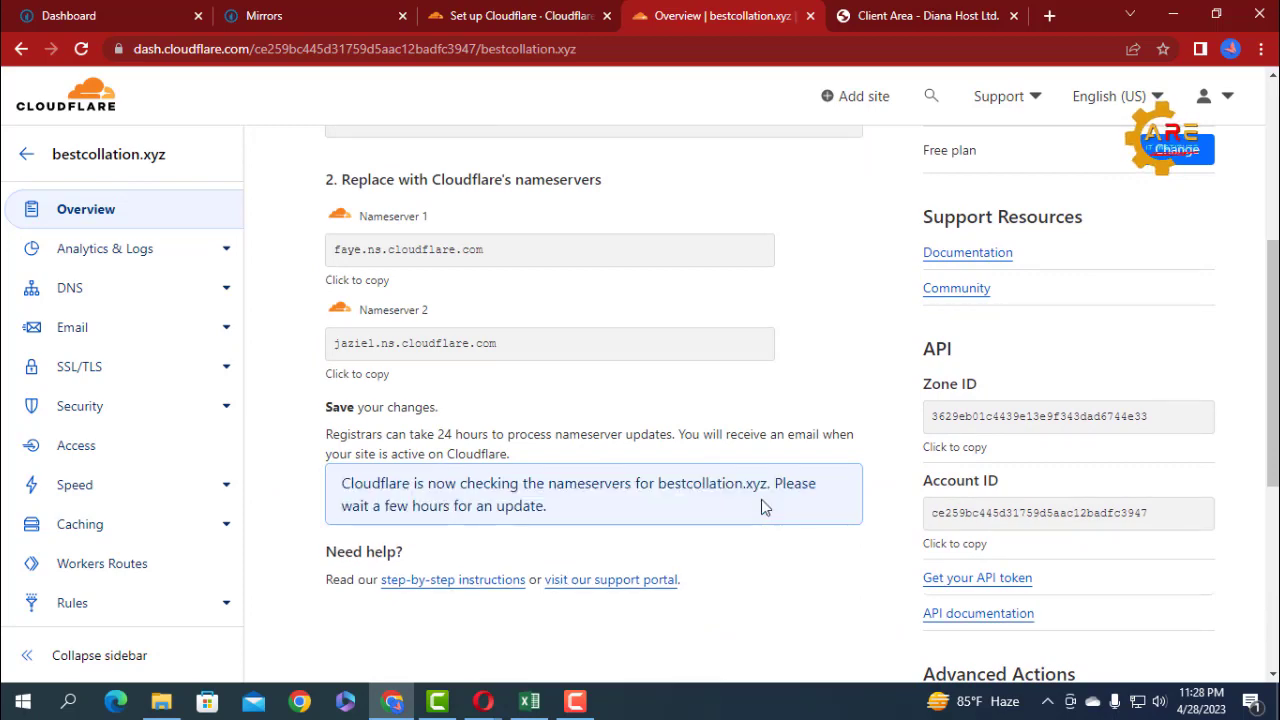
pyautogui.scroll(-5, 733, 476)
pyautogui.scroll(5, 706, 457)
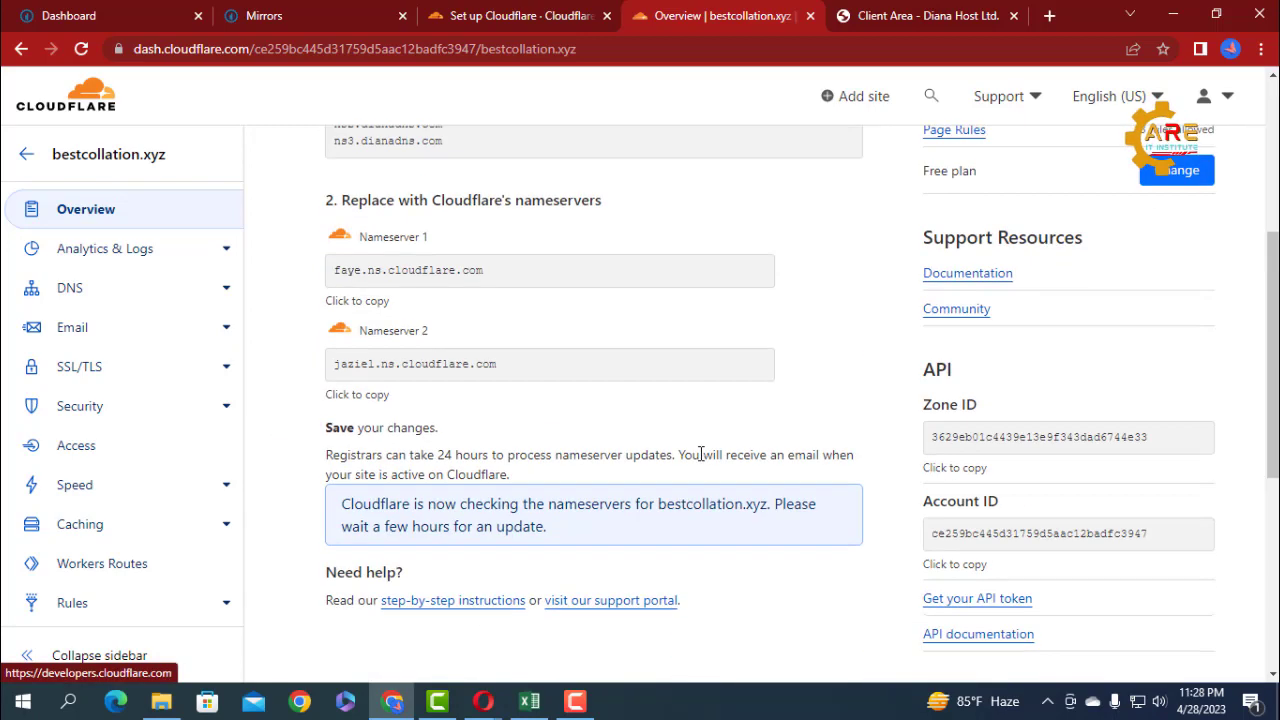
pyautogui.scroll(4, 700, 453)
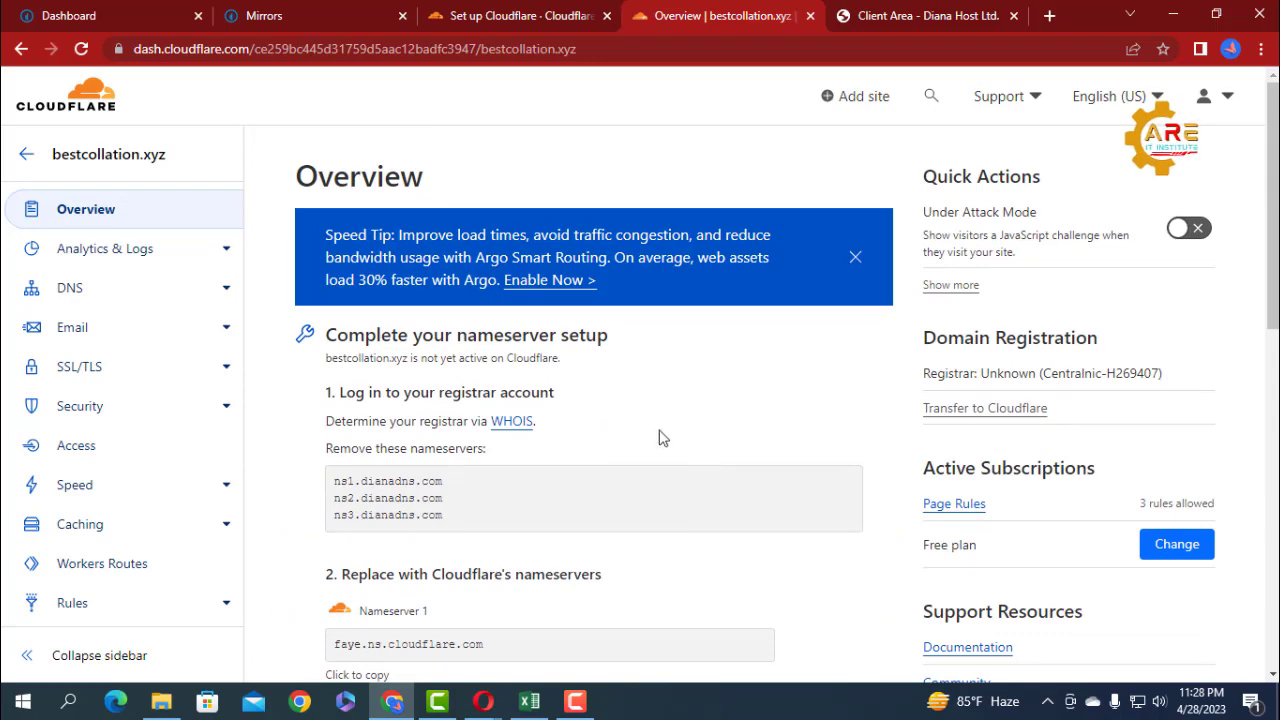
# Review the private mirror instructions and mirror entry on CPABuild against the Cloudflare overview of bestcollation.xyz.
pyautogui.click(284, 17)
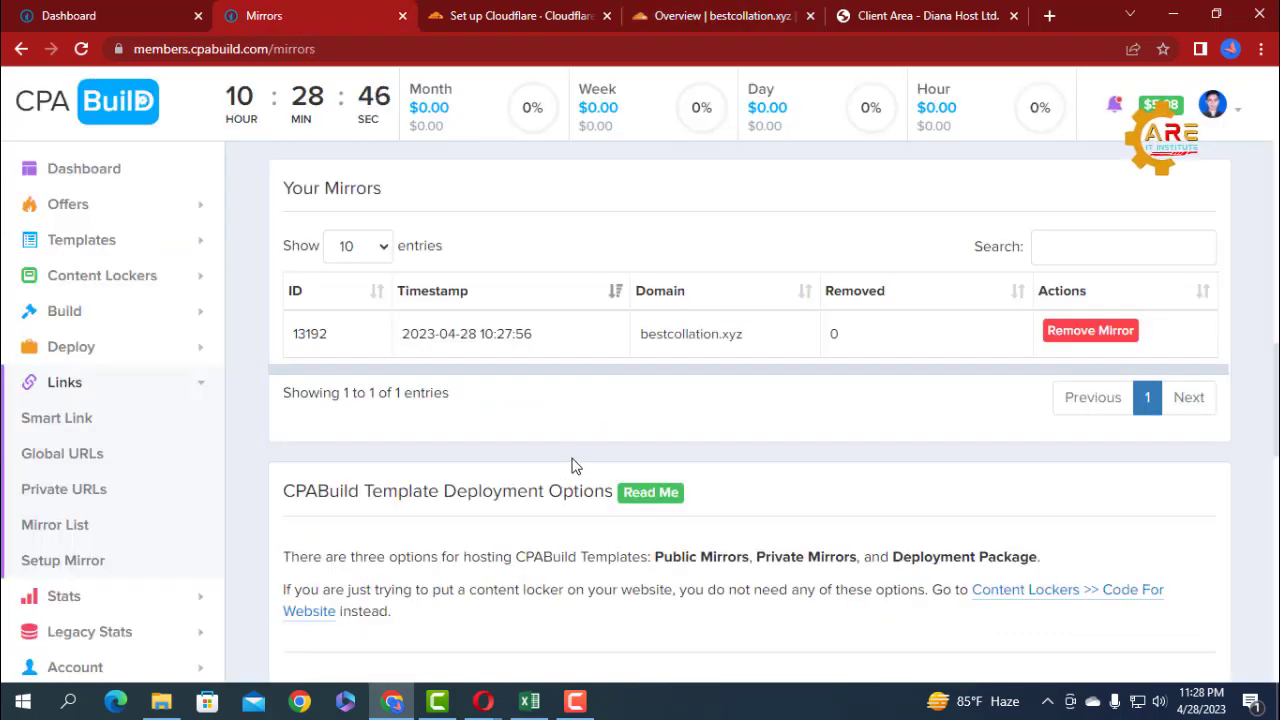
pyautogui.scroll(-5, 573, 465)
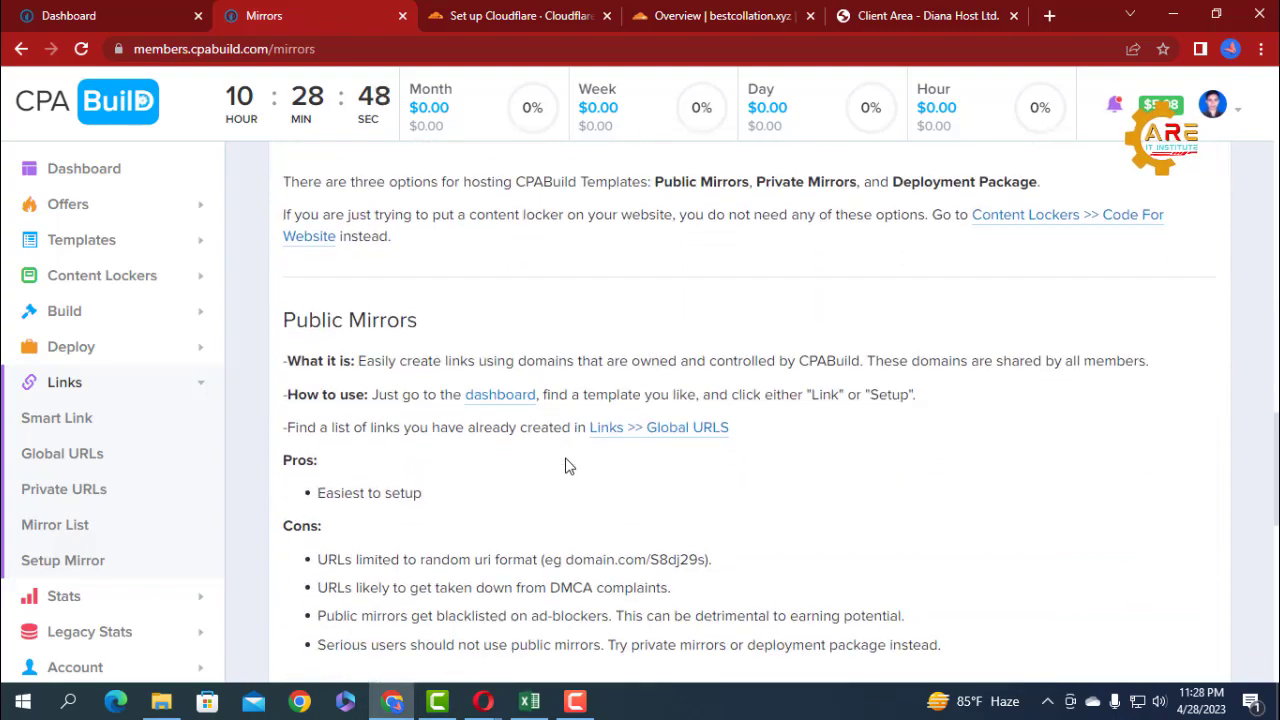
pyautogui.scroll(9, 565, 465)
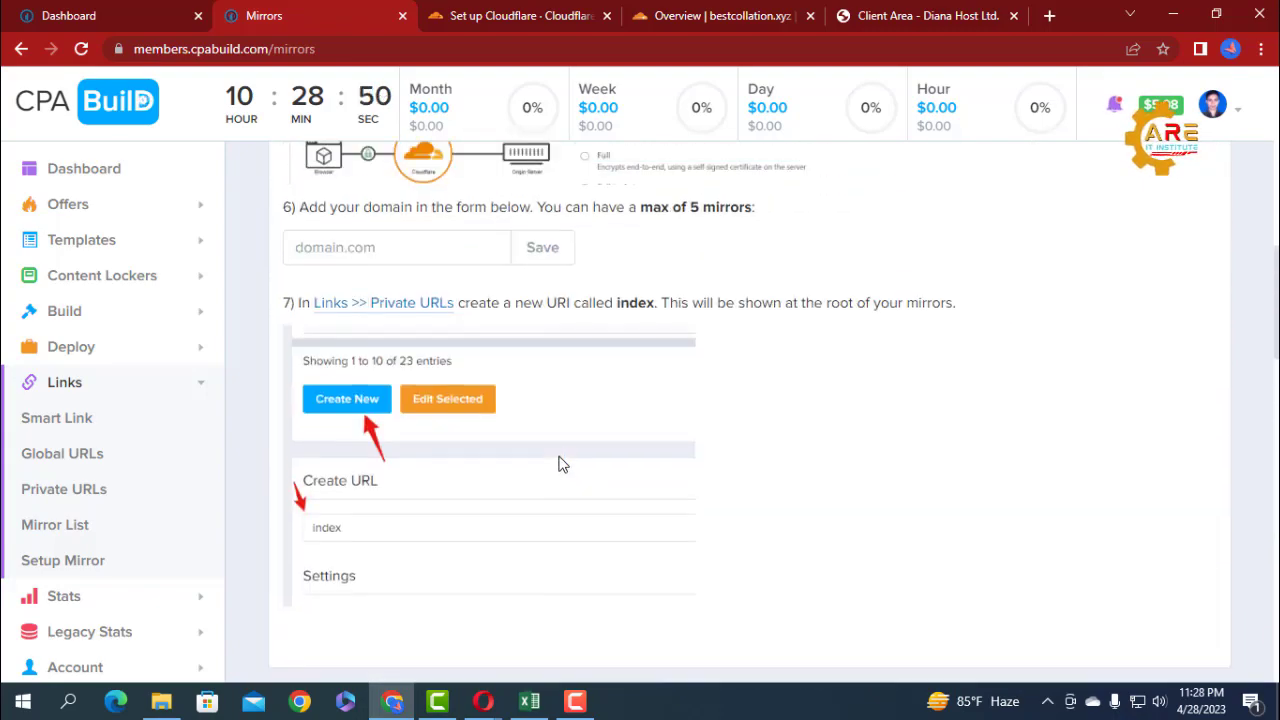
pyautogui.scroll(4, 560, 464)
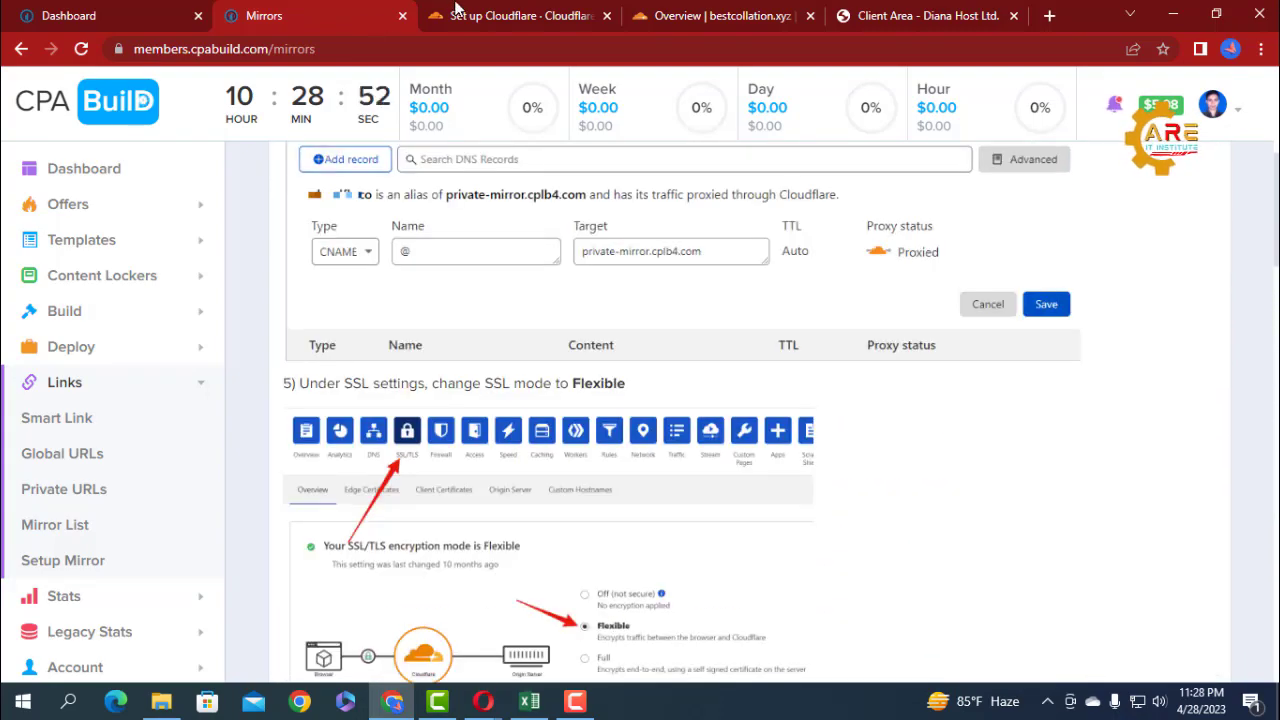
pyautogui.click(715, 16)
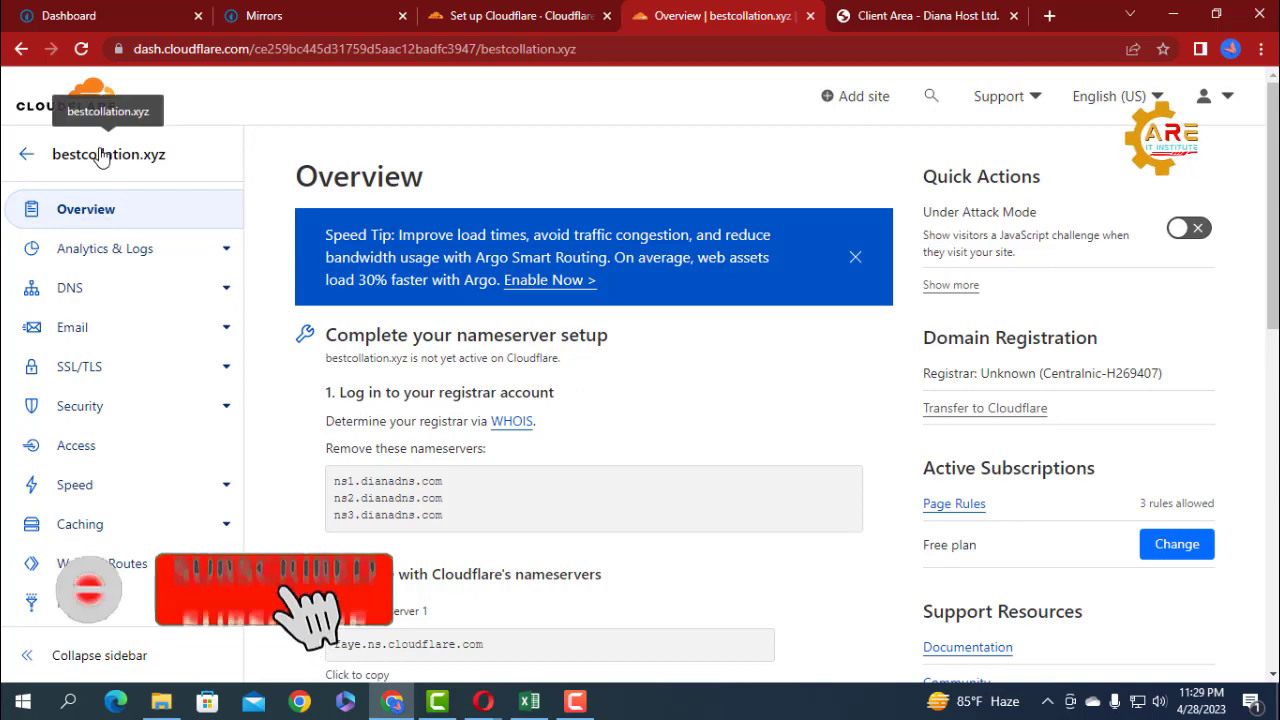
pyautogui.click(290, 16)
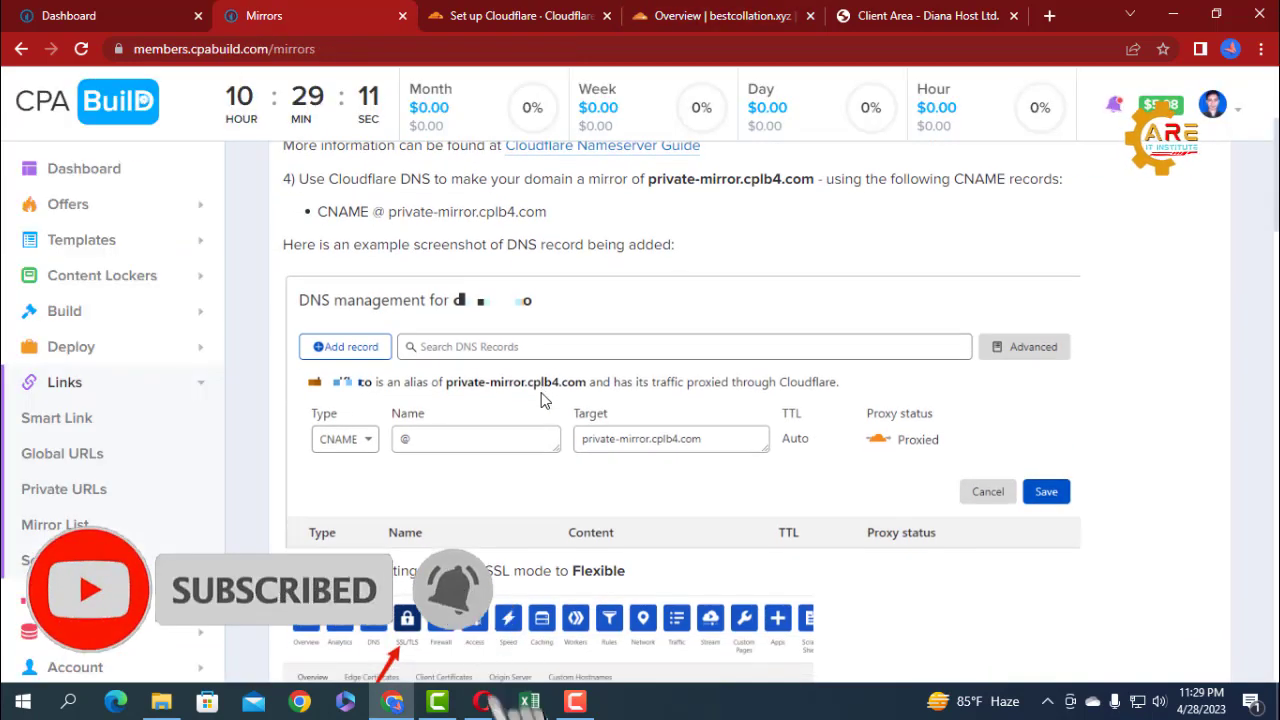
pyautogui.scroll(3, 541, 398)
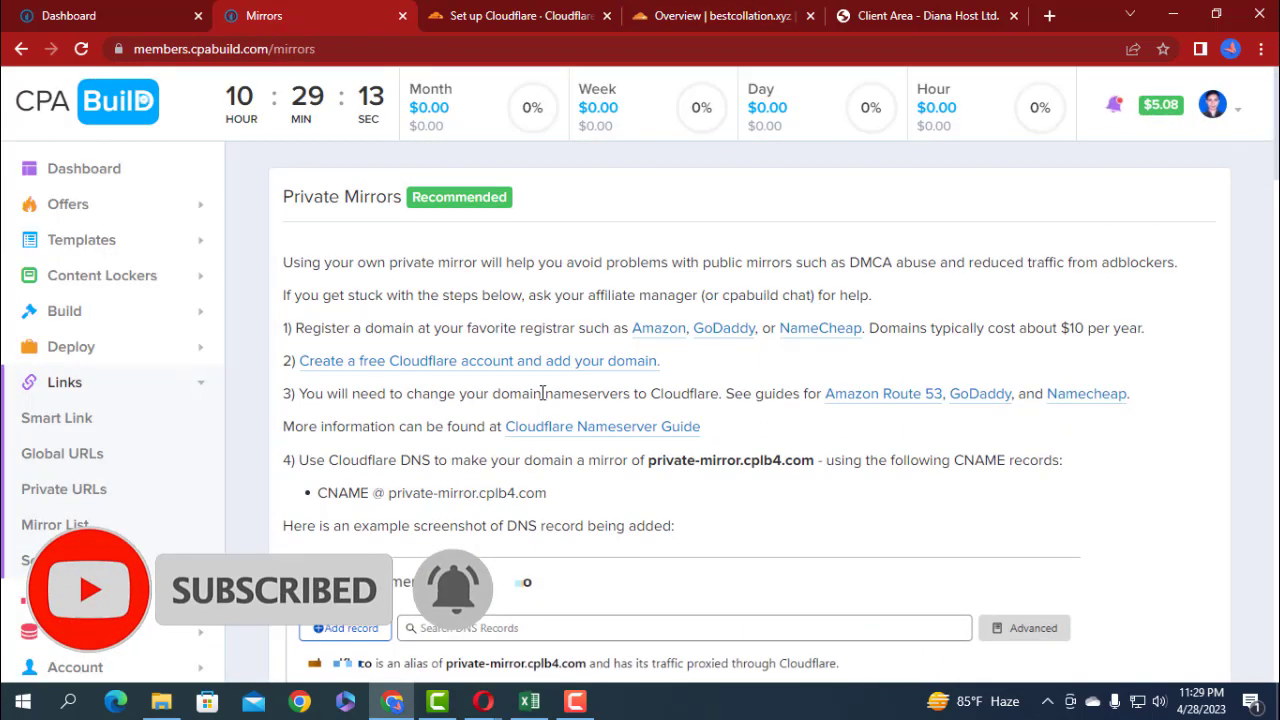